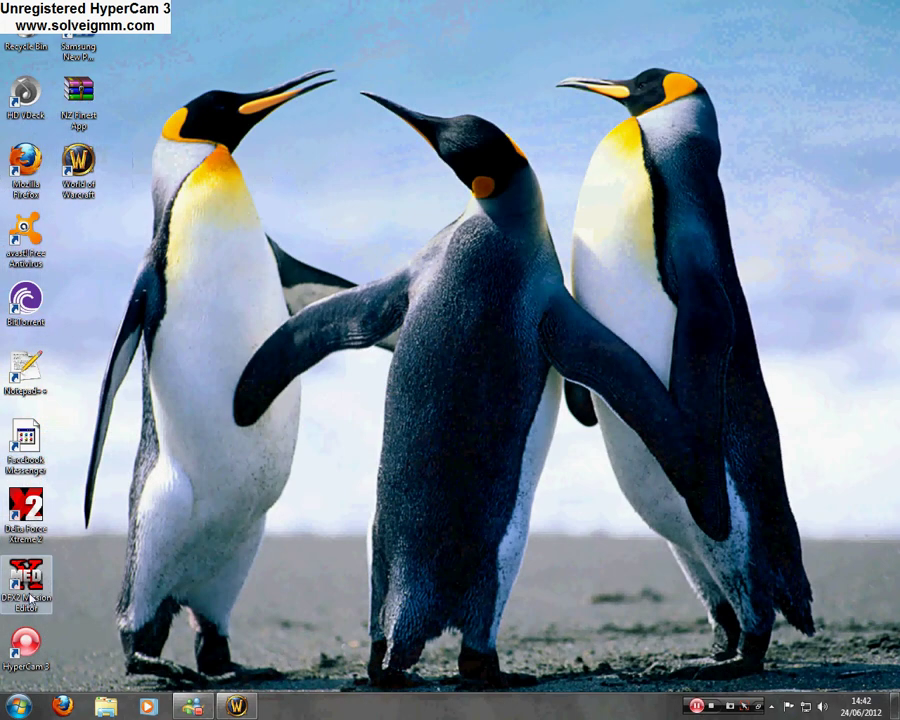
Step: Launch the editor and in General Information name the mission 'Hotel Essex' and enter the designer's name
{"action": "double_click", "coordinate": [30, 597]}
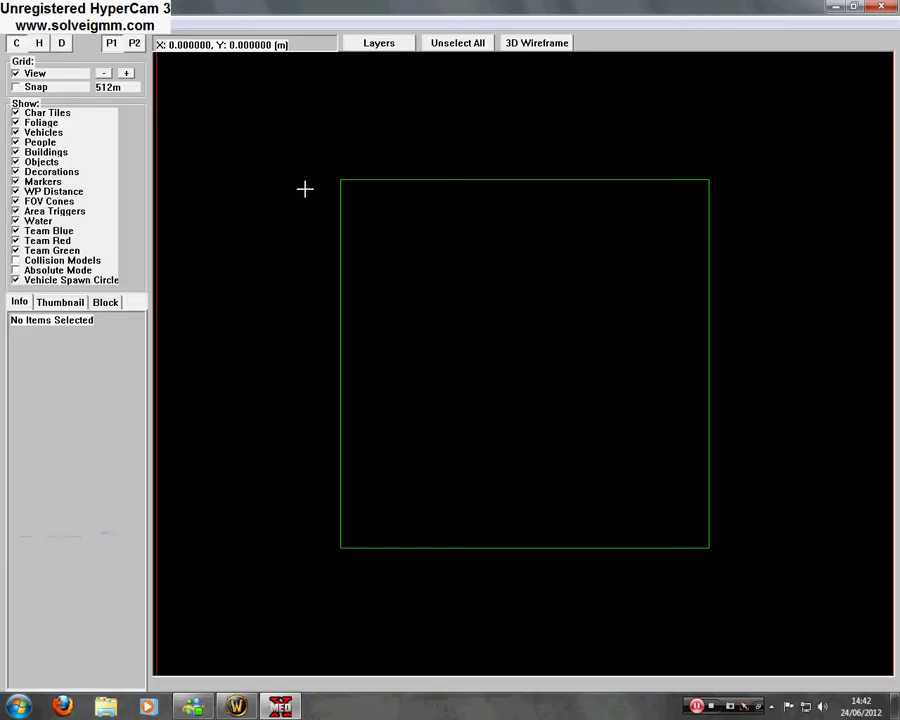
{"action": "left_click", "coordinate": [22, 35]}
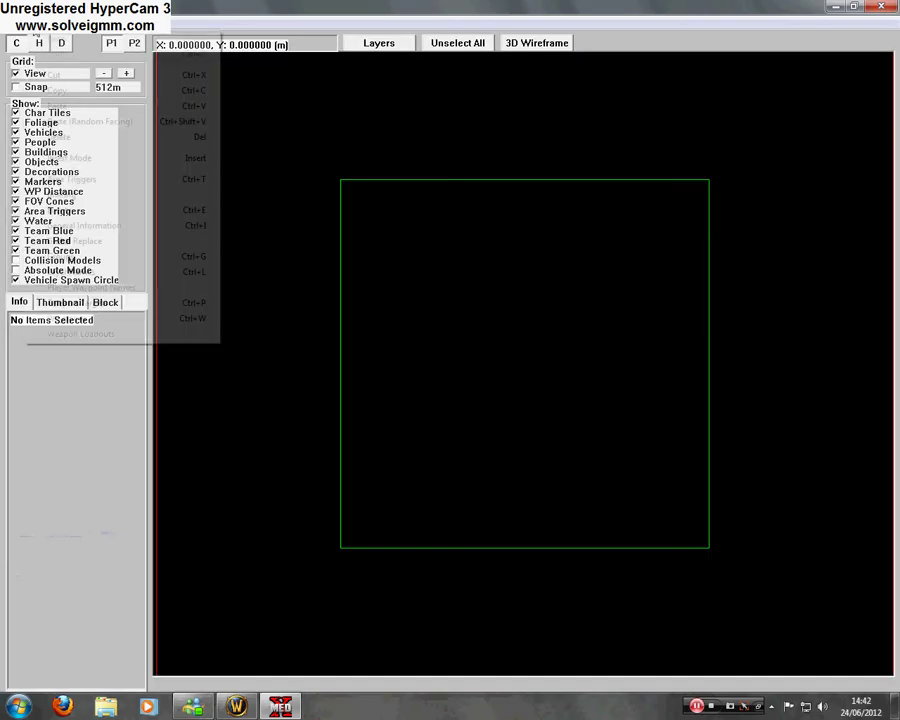
{"action": "left_click", "coordinate": [143, 226]}
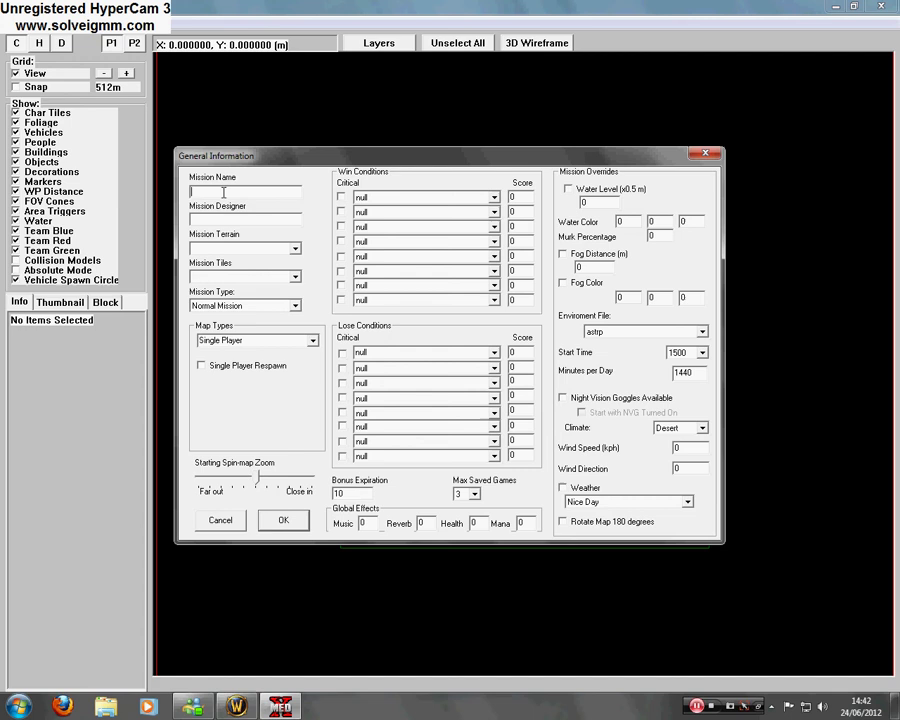
{"action": "type", "text": "Hotel Es"}
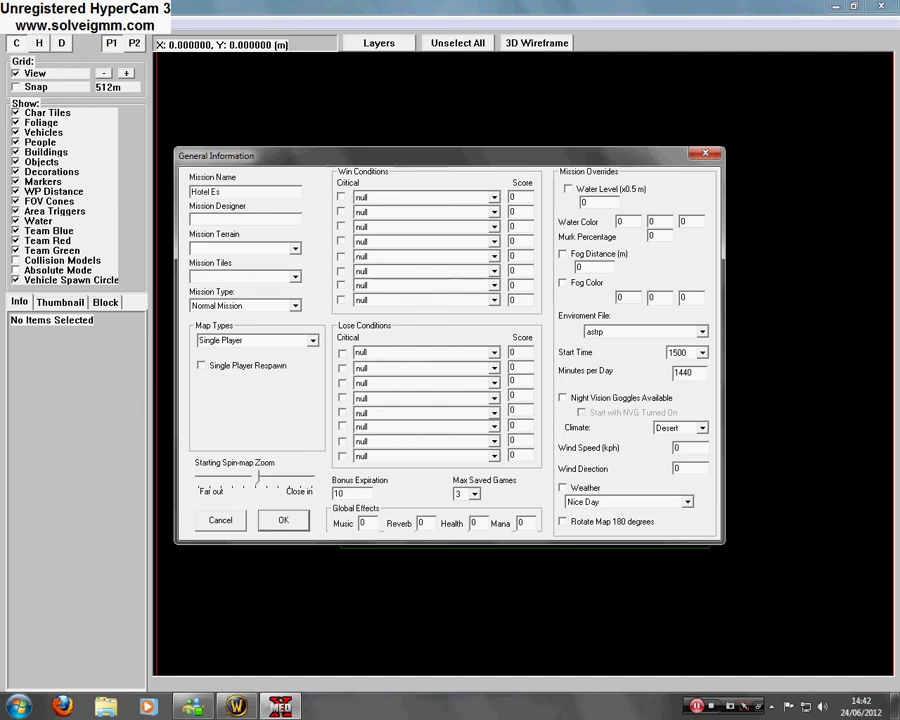
{"action": "type", "text": "sex!"}
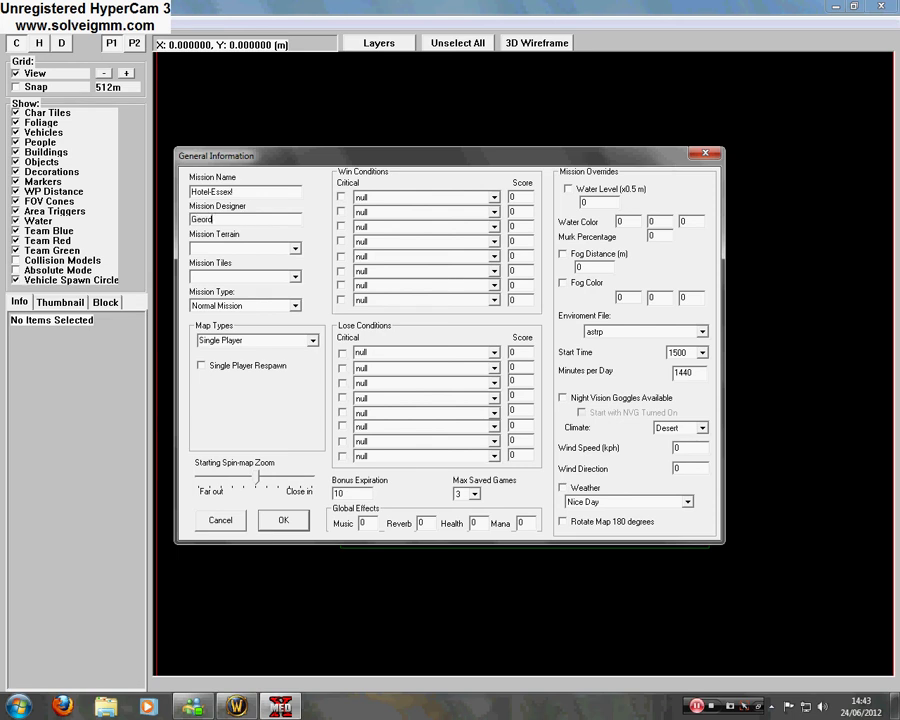
{"action": "type", "text": "WBS="}
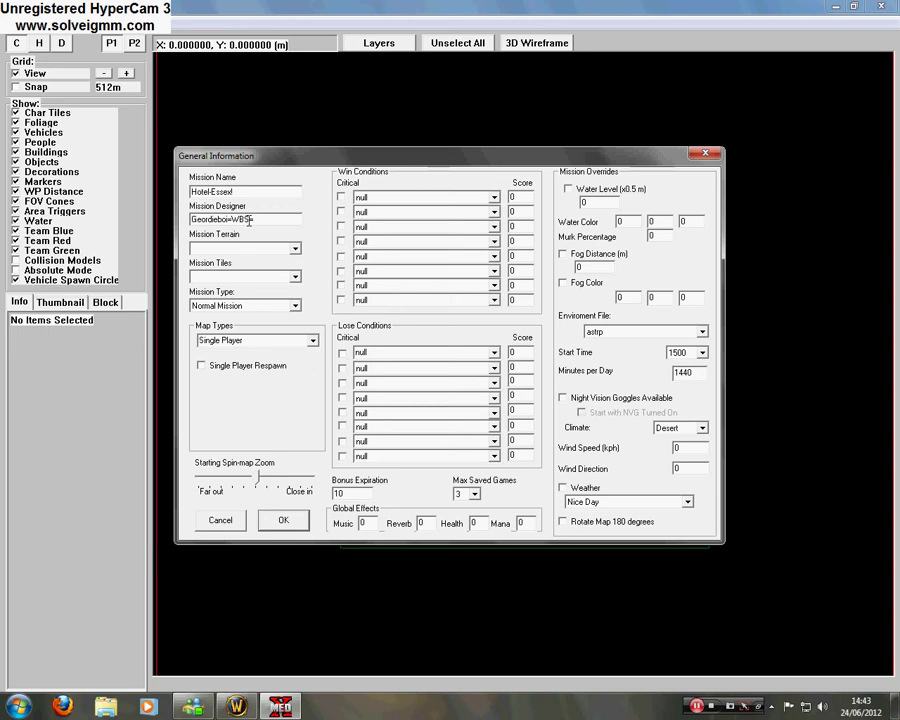
Step: Choose dfm2 as the terrain, leaving tiles unchanged, Normal Mission type and Single Player map type
{"action": "left_click", "coordinate": [295, 249]}
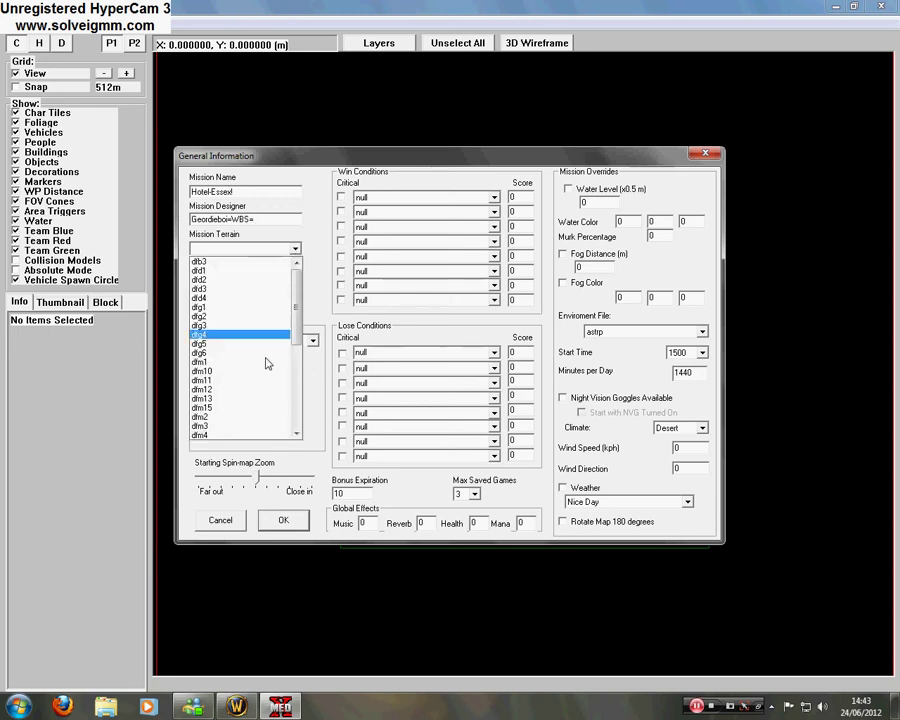
{"action": "left_click", "coordinate": [255, 410]}
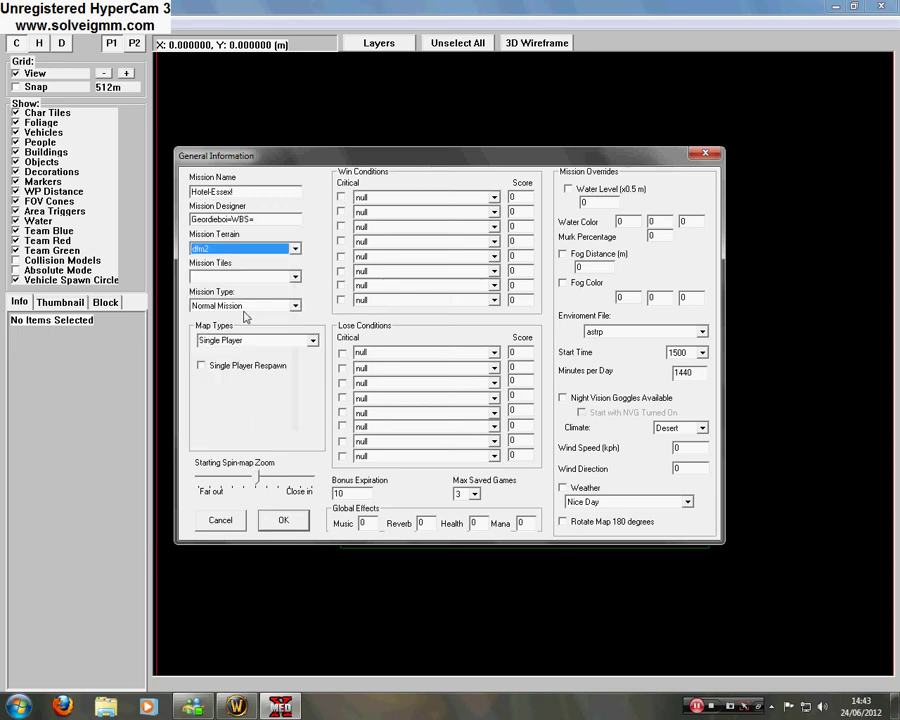
{"action": "left_click", "coordinate": [295, 278]}
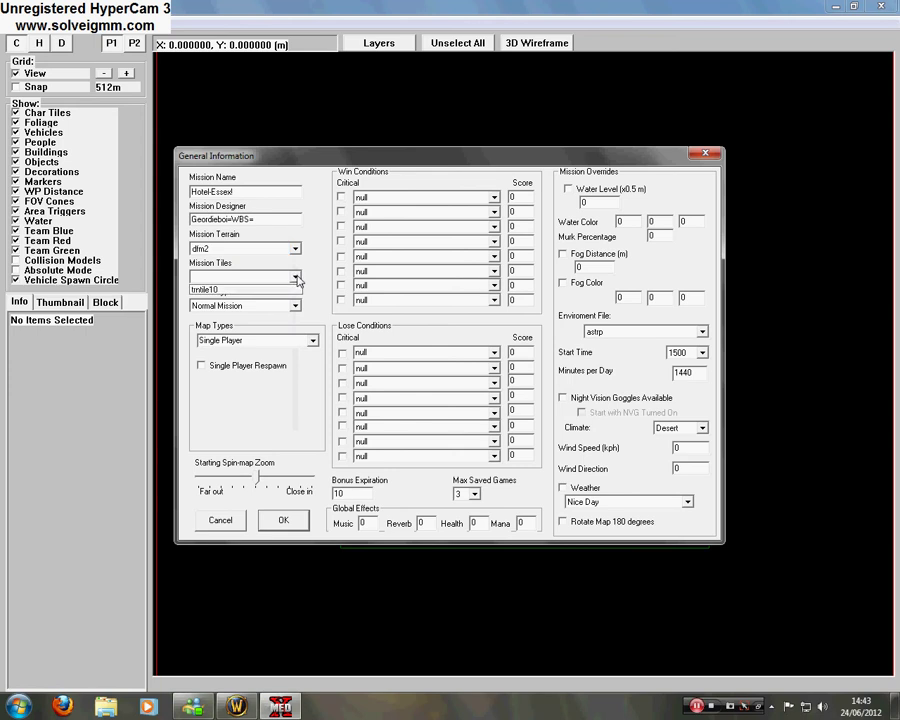
{"action": "left_click", "coordinate": [296, 278]}
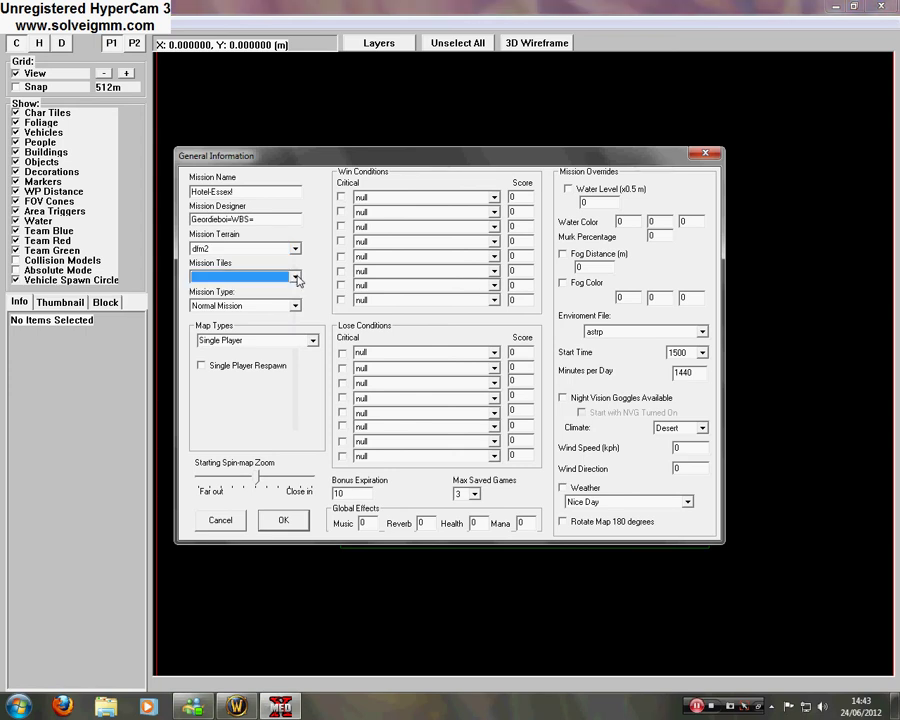
{"action": "left_click", "coordinate": [295, 306]}
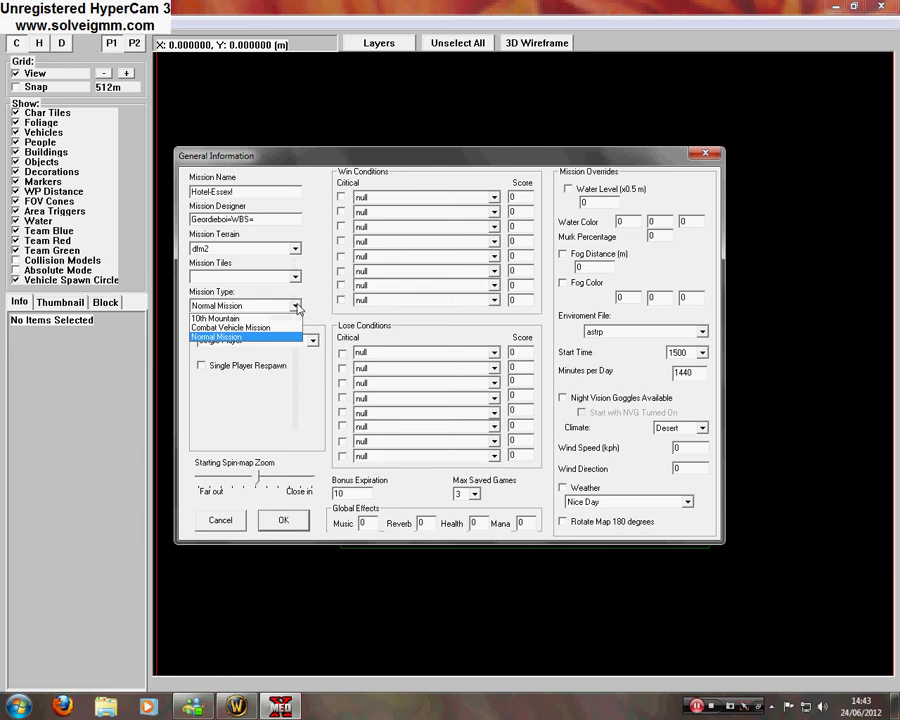
{"action": "left_click", "coordinate": [296, 307]}
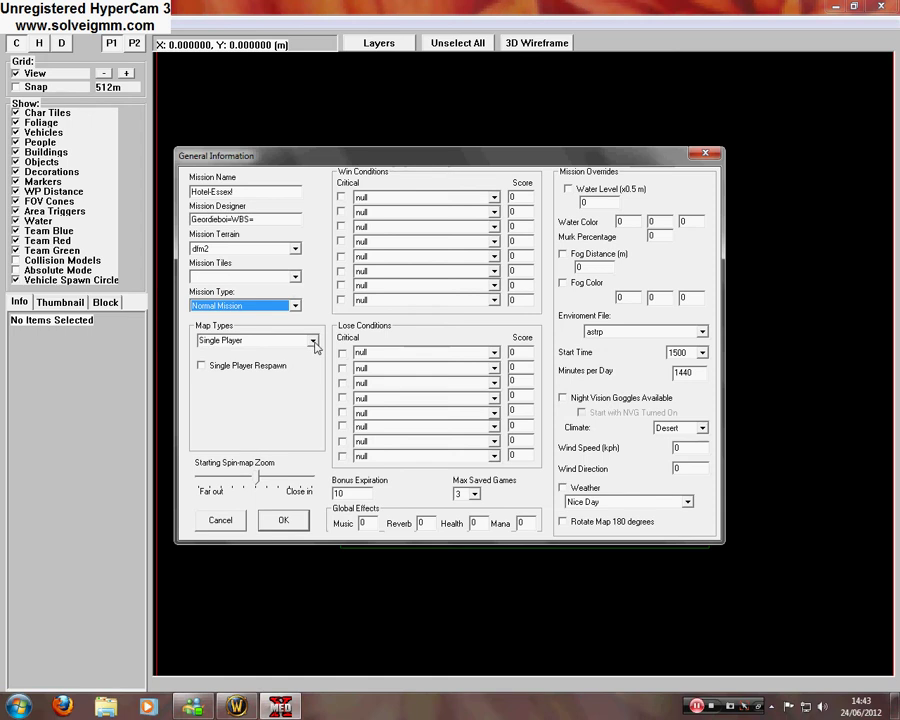
{"action": "left_click", "coordinate": [312, 342]}
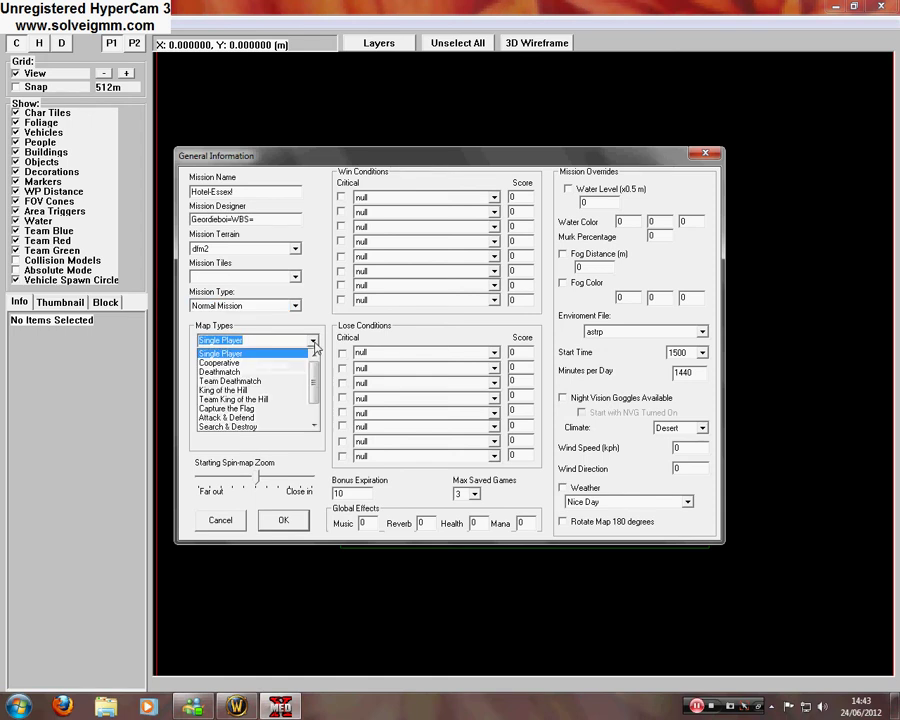
{"action": "left_click", "coordinate": [313, 343]}
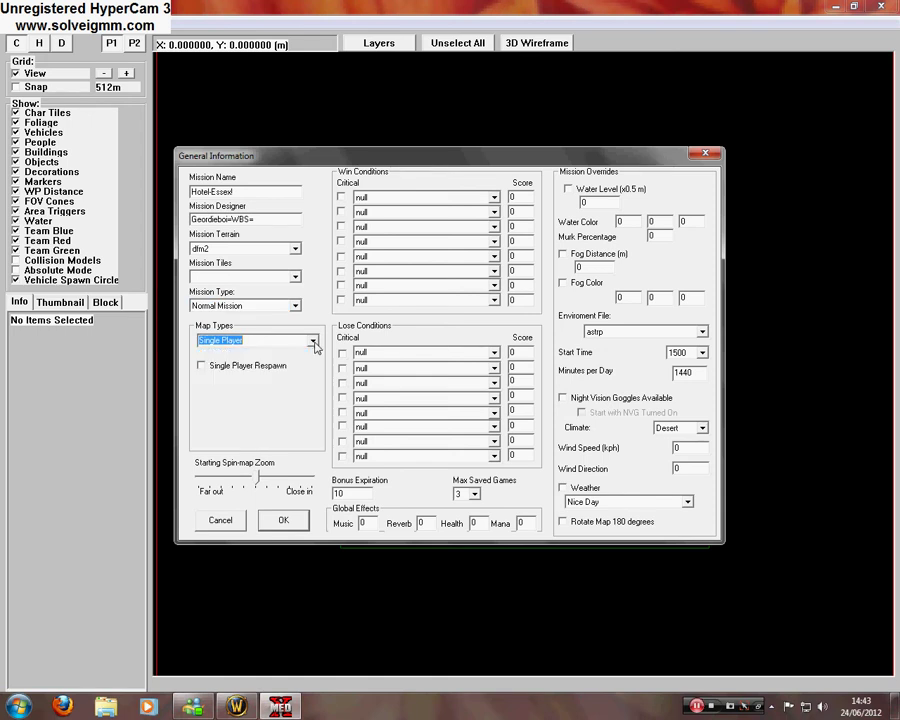
{"action": "left_click", "coordinate": [313, 342]}
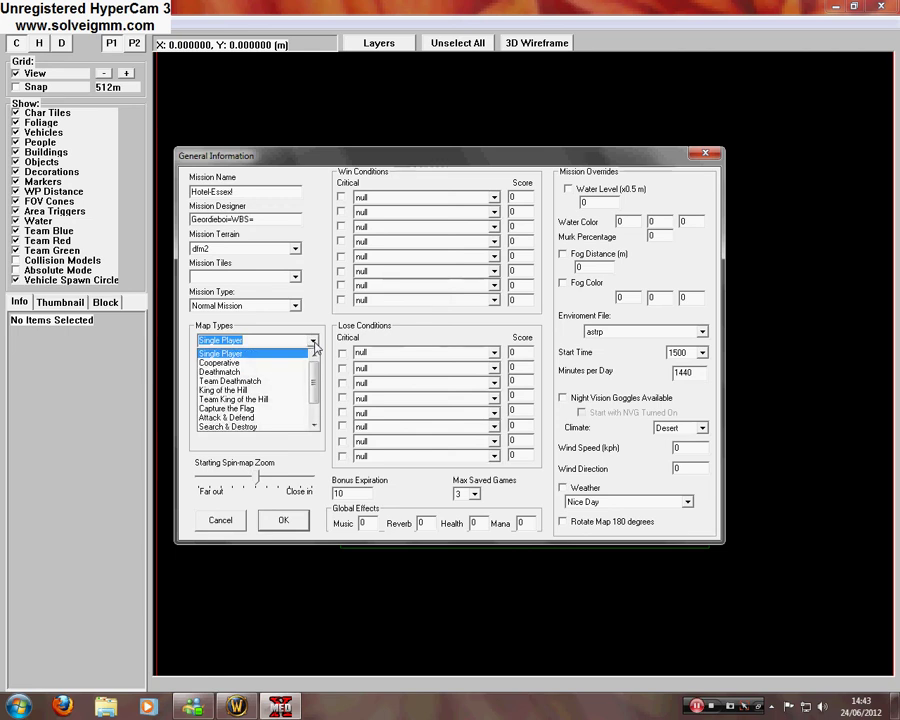
{"action": "left_click", "coordinate": [313, 343]}
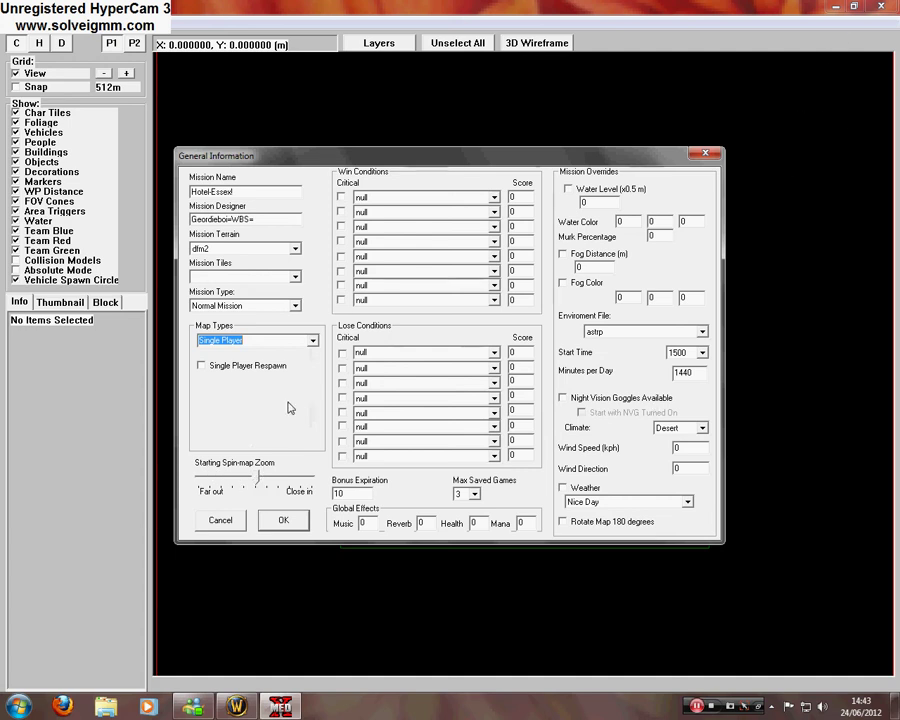
Step: Set spin-map zoom to Far out, make Eliminate all resistance a critical win condition, and confirm
{"action": "left_click", "coordinate": [256, 480]}
{"action": "left_click_drag", "start_coordinate": [256, 480], "coordinate": [196, 482]}
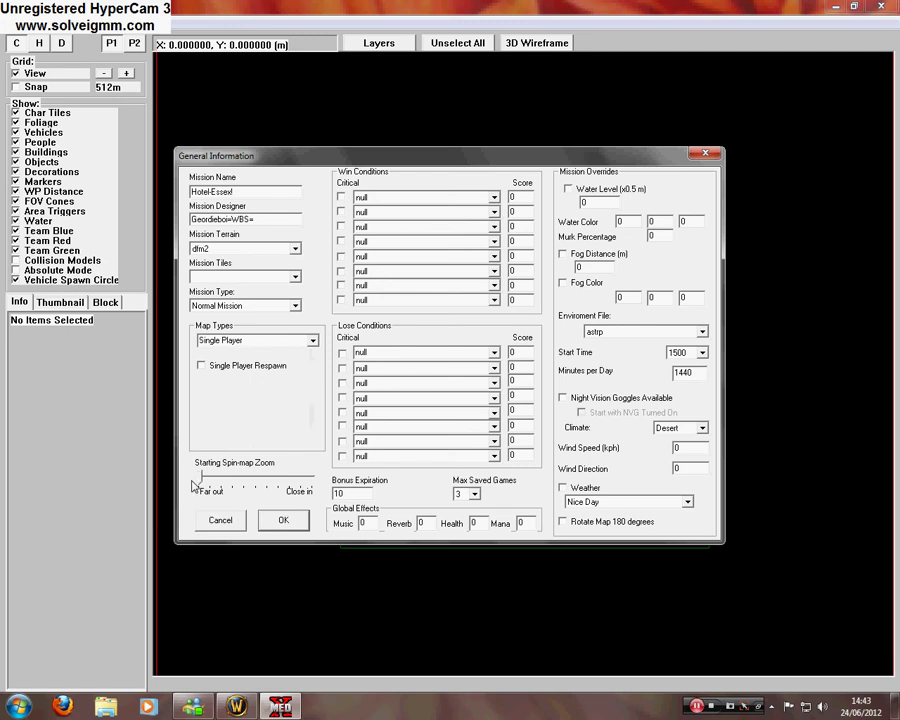
{"action": "left_click", "coordinate": [342, 200]}
{"action": "left_click", "coordinate": [495, 199]}
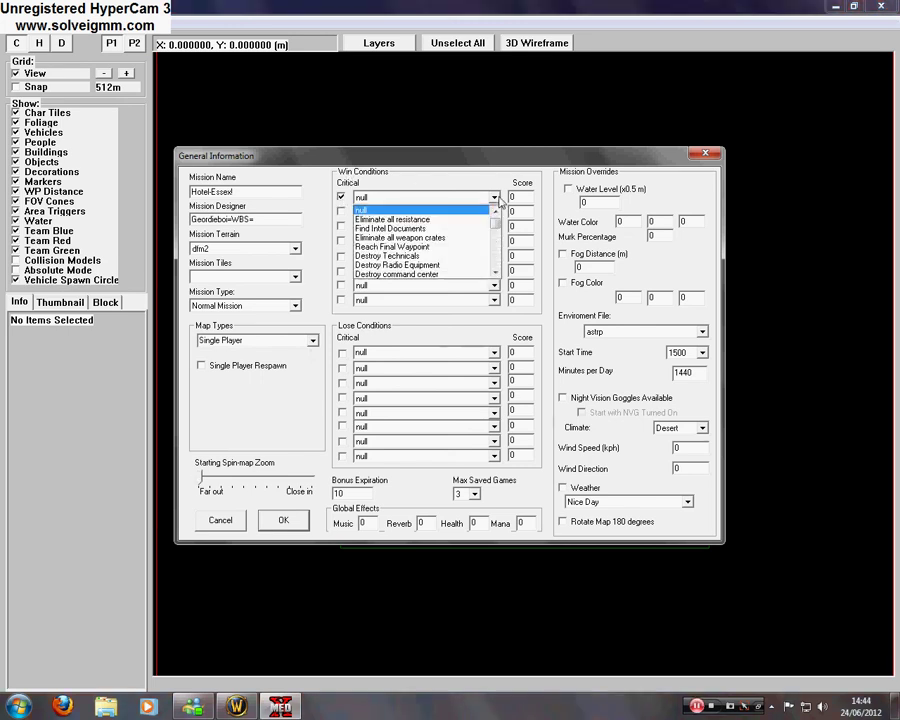
{"action": "scroll", "coordinate": [476, 246], "scroll_direction": "down", "scroll_amount": 1}
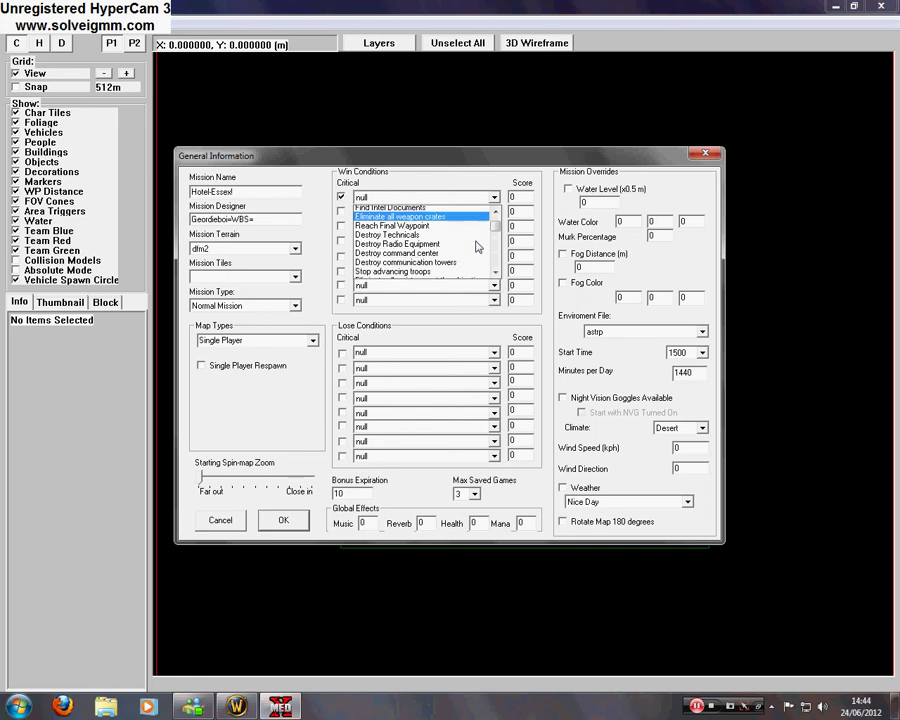
{"action": "scroll", "coordinate": [476, 246], "scroll_direction": "down", "scroll_amount": 10}
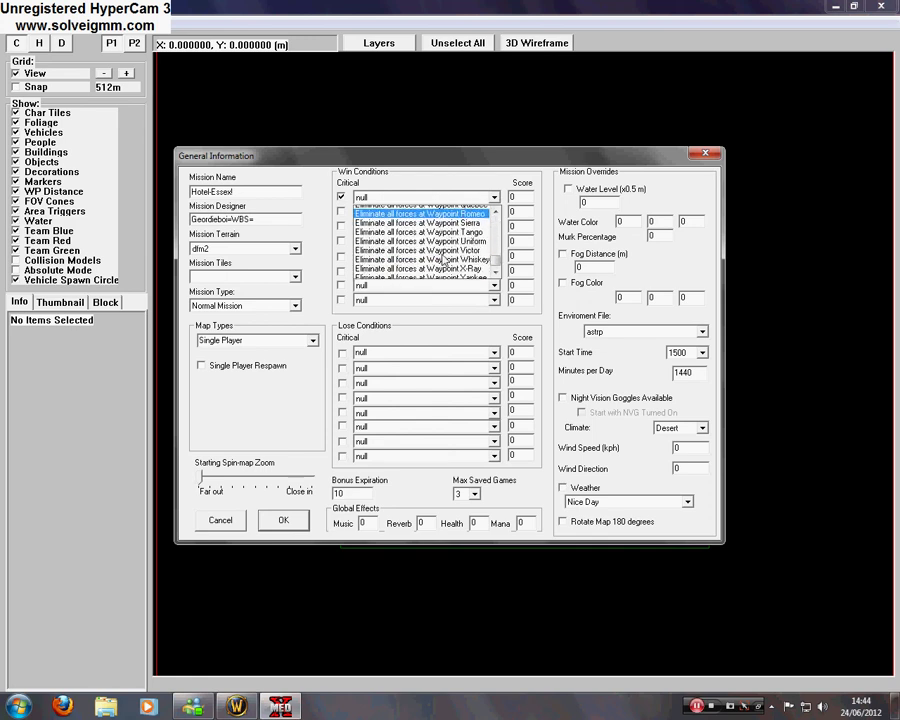
{"action": "scroll", "coordinate": [444, 259], "scroll_direction": "down", "scroll_amount": 1}
{"action": "scroll", "coordinate": [444, 259], "scroll_direction": "up", "scroll_amount": 8}
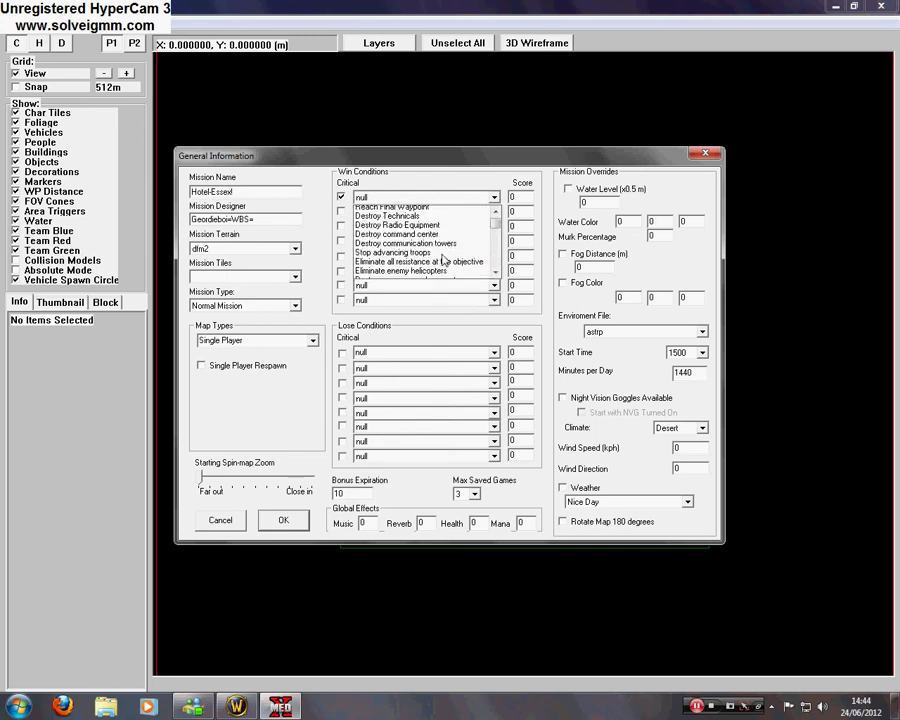
{"action": "scroll", "coordinate": [444, 259], "scroll_direction": "up", "scroll_amount": 3}
{"action": "left_click", "coordinate": [420, 213]}
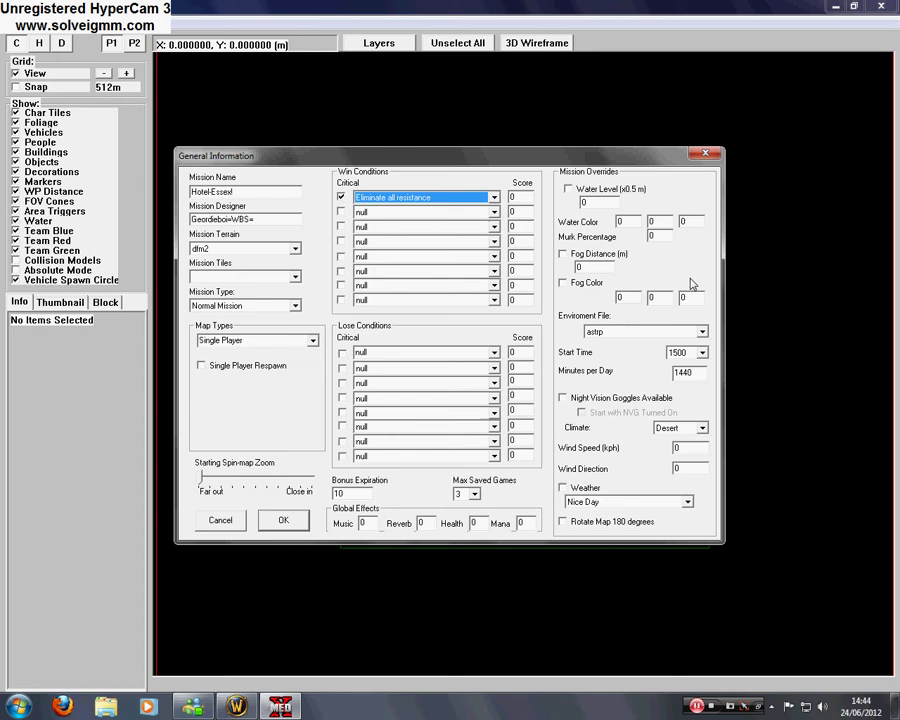
{"action": "left_click", "coordinate": [292, 521]}
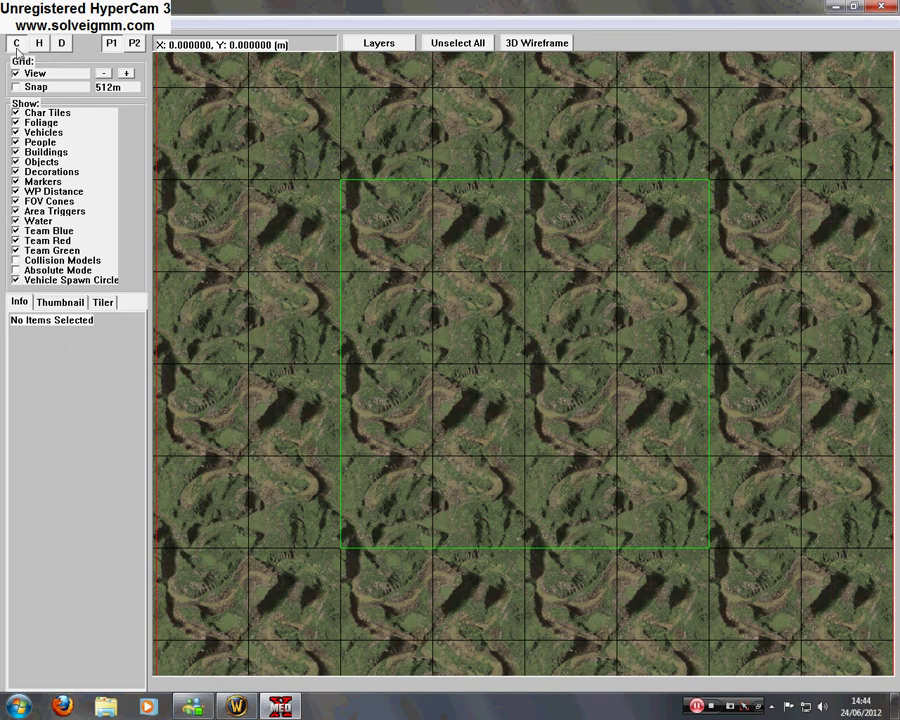
Step: Compare height-map and texture views, return to photo texture, deselect all, and switch to 3D wireframe
{"action": "left_click", "coordinate": [40, 43]}
{"action": "left_click", "coordinate": [16, 43]}
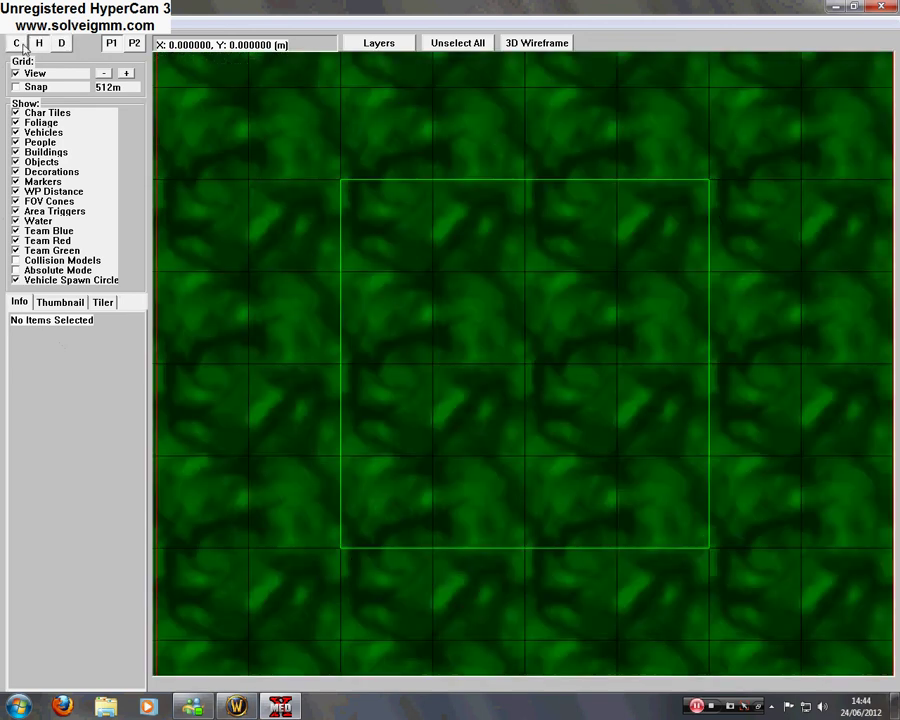
{"action": "left_click", "coordinate": [39, 43]}
{"action": "left_click", "coordinate": [14, 45]}
{"action": "left_click", "coordinate": [39, 43]}
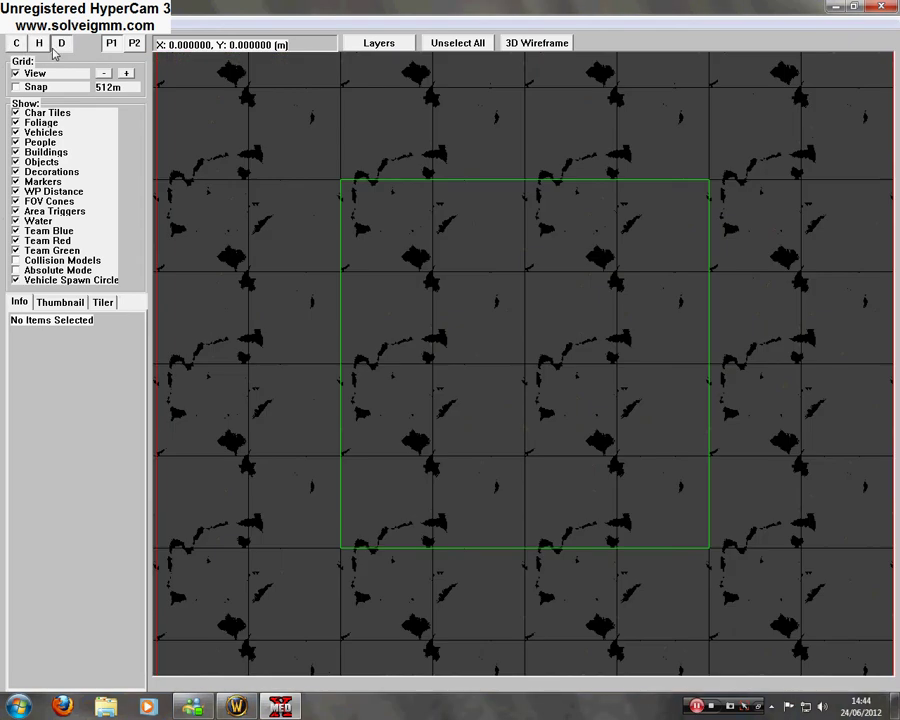
{"action": "left_click", "coordinate": [16, 43]}
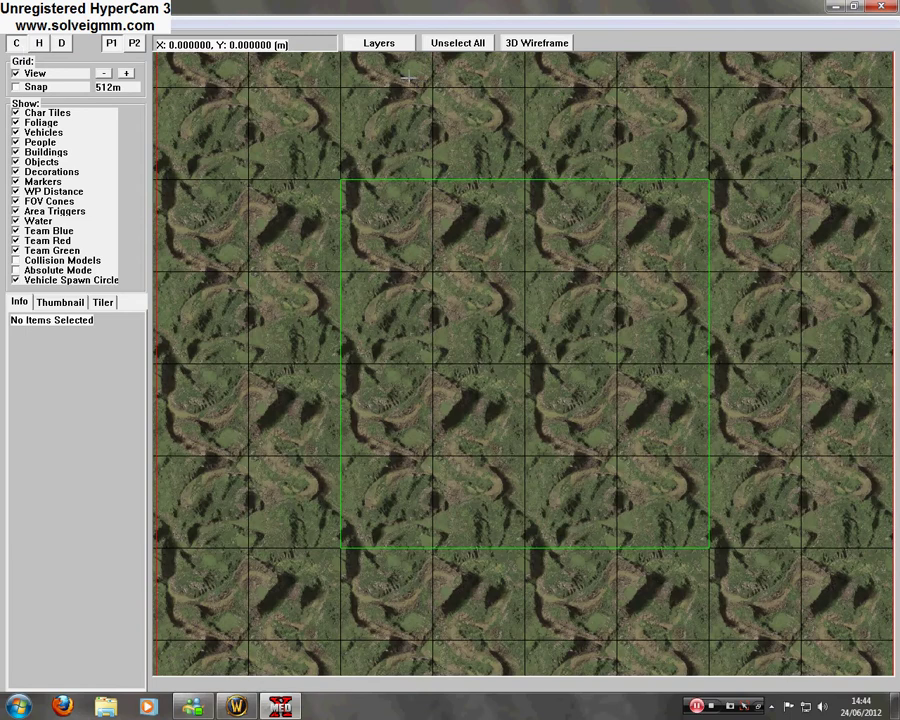
{"action": "left_click", "coordinate": [466, 44]}
{"action": "left_click", "coordinate": [558, 44]}
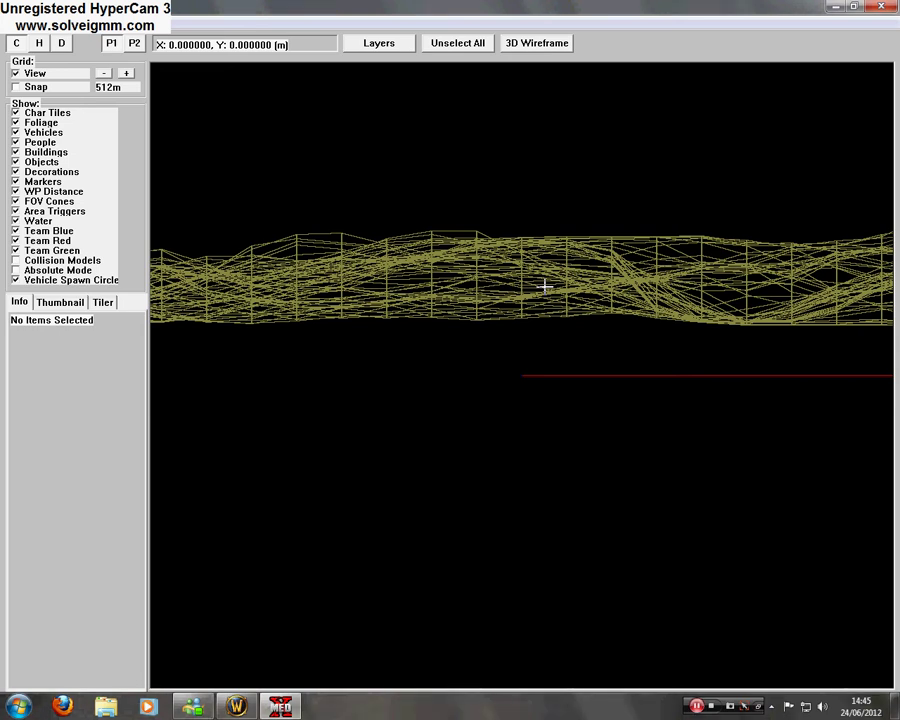
Step: Zoom in and rotate the wireframe terrain repeatedly to inspect its hills from different sides
{"action": "scroll", "coordinate": [544, 287], "scroll_direction": "up", "scroll_amount": 2}
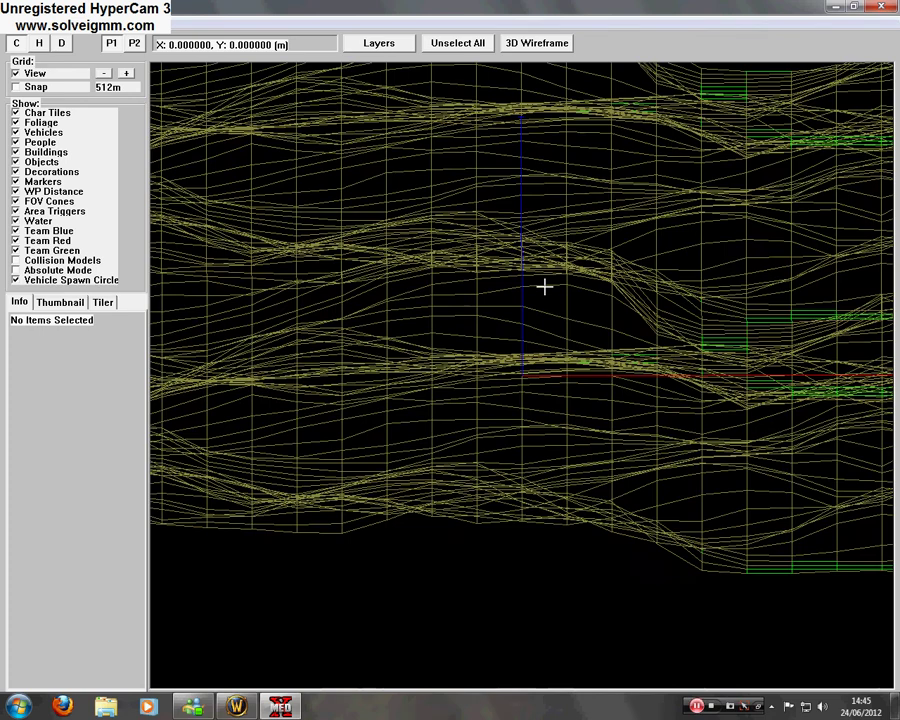
{"action": "scroll", "coordinate": [544, 287], "scroll_direction": "up", "scroll_amount": 2}
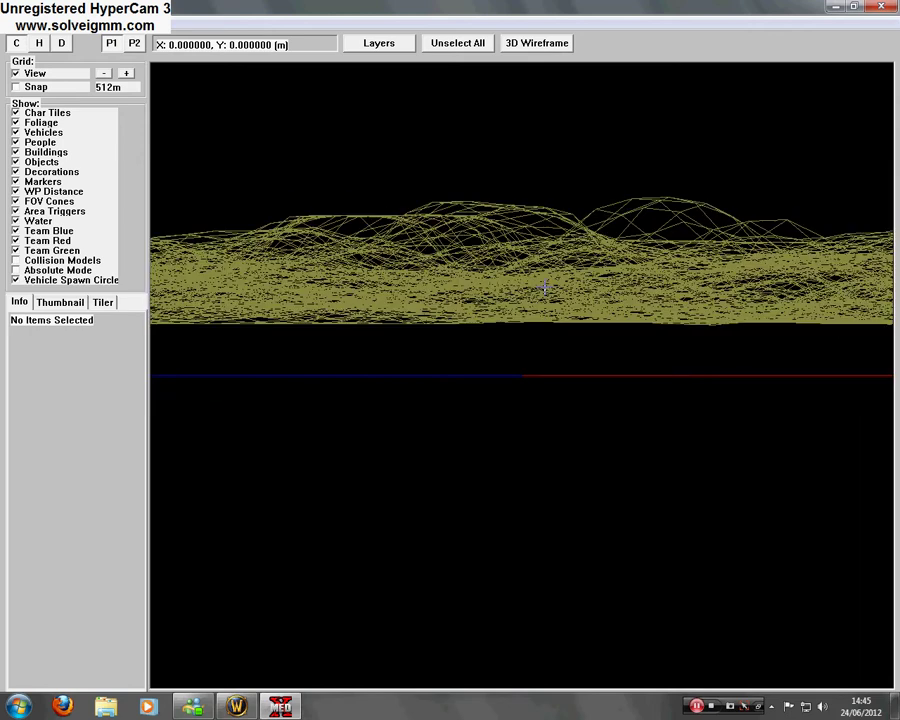
{"action": "key", "text": "Left"}
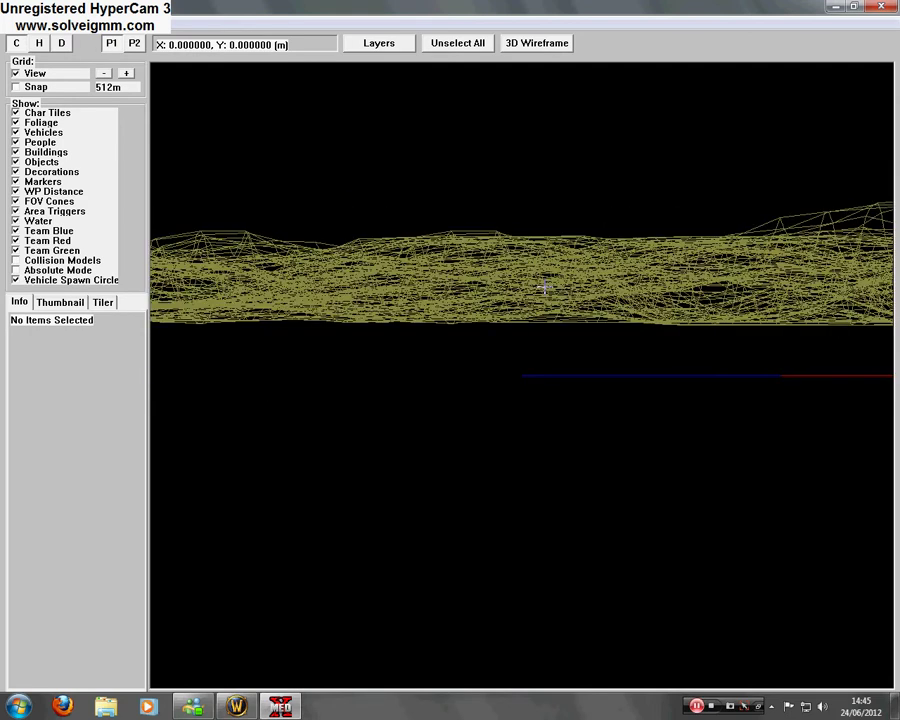
{"action": "key", "text": "Left"}
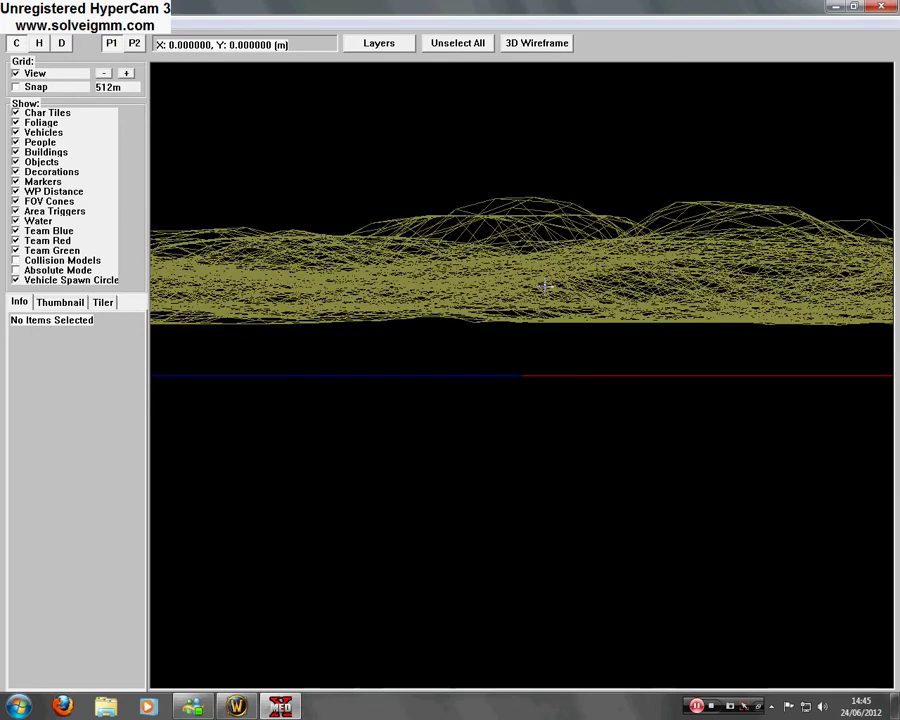
{"action": "key", "text": "Left"}
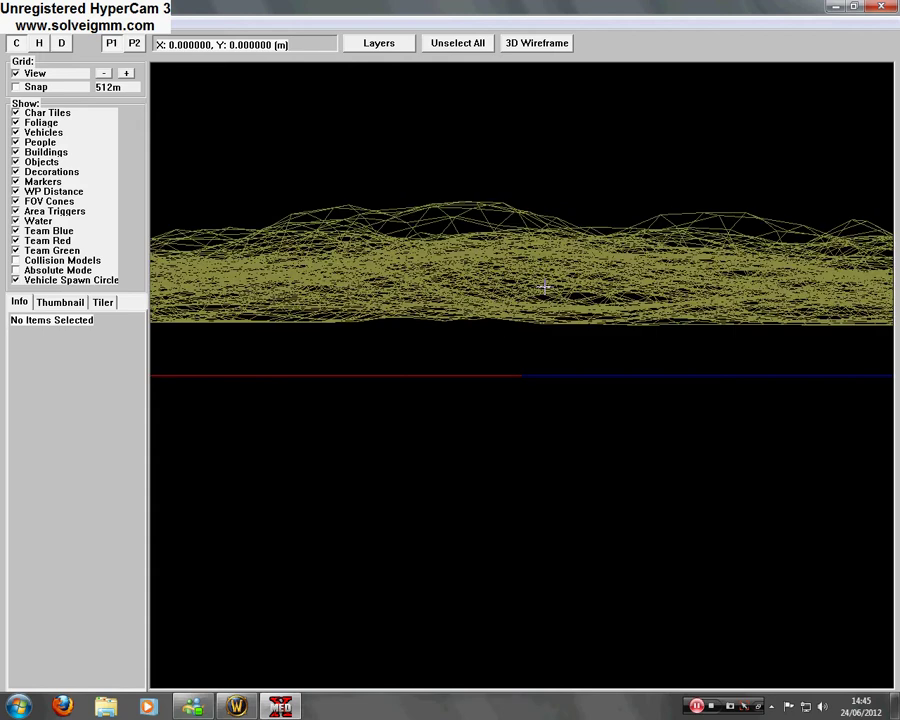
{"action": "key", "text": "Left"}
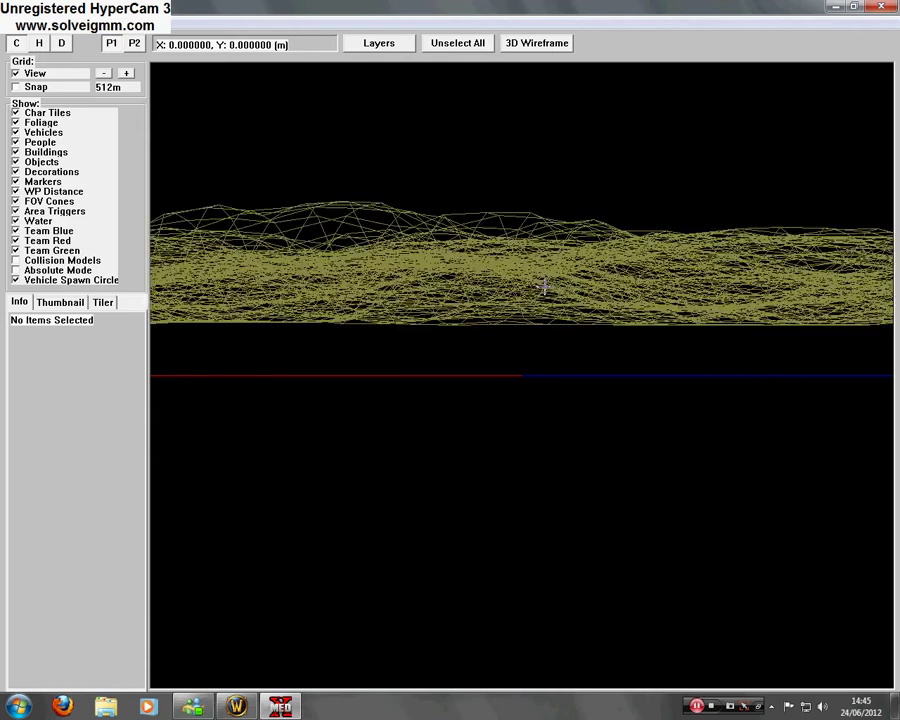
{"action": "key", "text": "Left"}
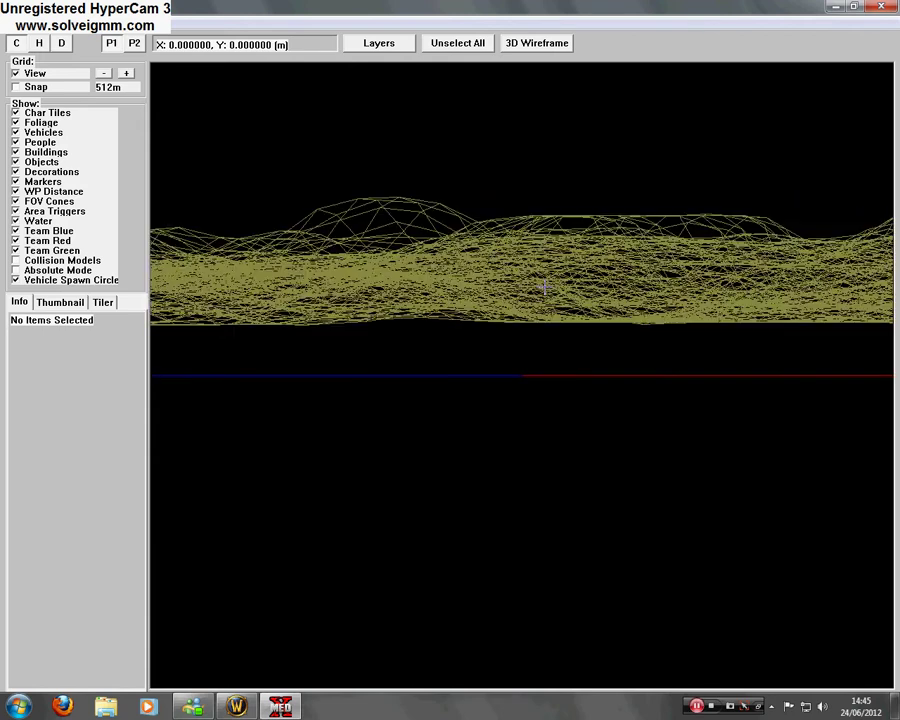
{"action": "key", "text": "Left"}
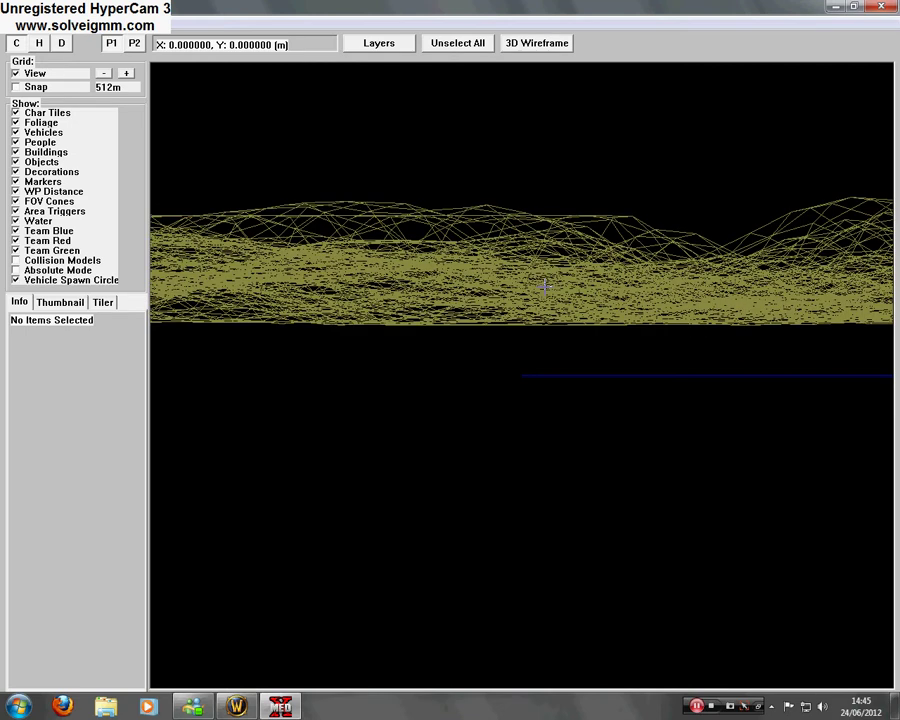
Step: Tilt the wireframe view toward top-down and rotate it to look over the whole terrain
{"action": "key", "text": "Left"}
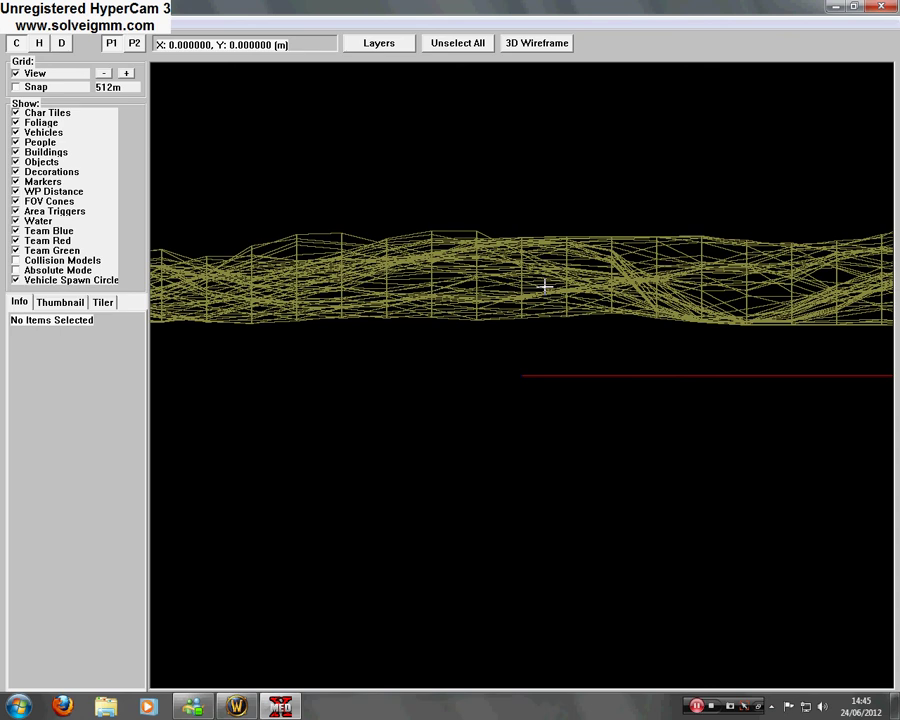
{"action": "key", "text": "Up"}
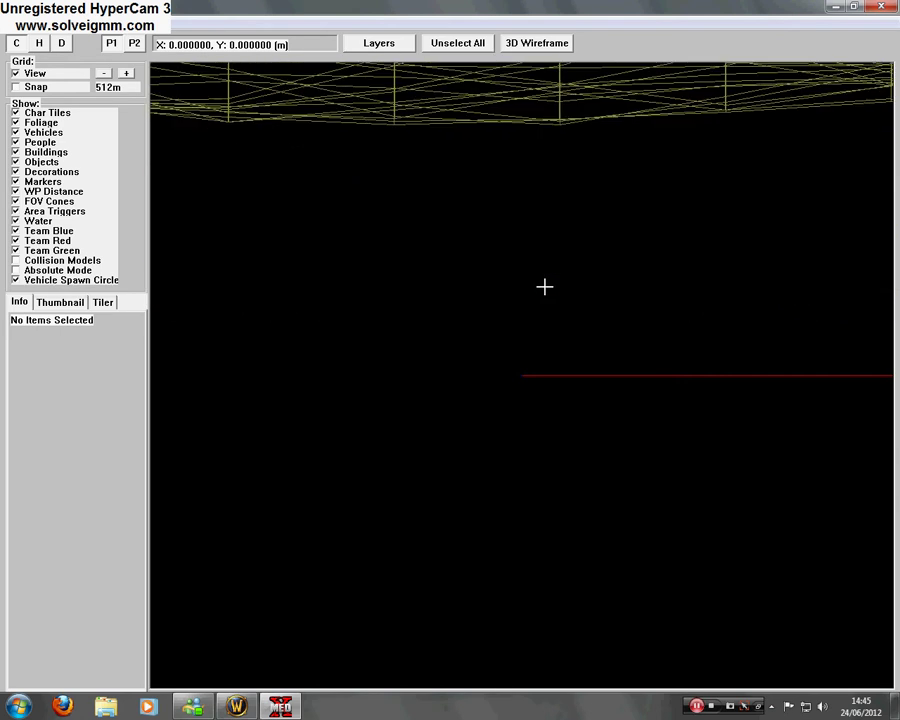
{"action": "key", "text": "Down"}
{"action": "key", "text": "Down"}
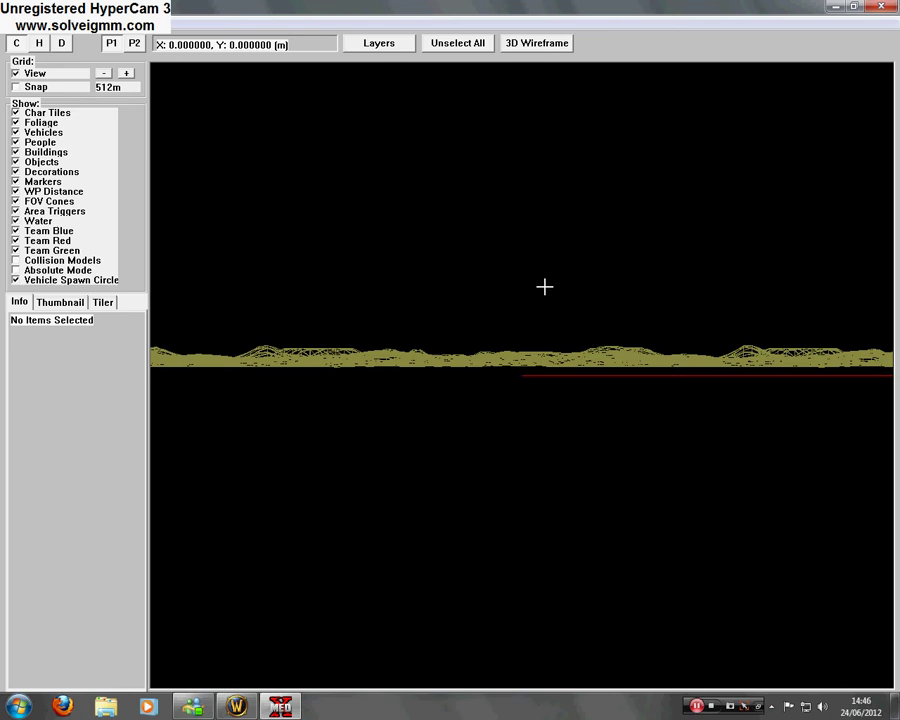
{"action": "key", "text": "Up"}
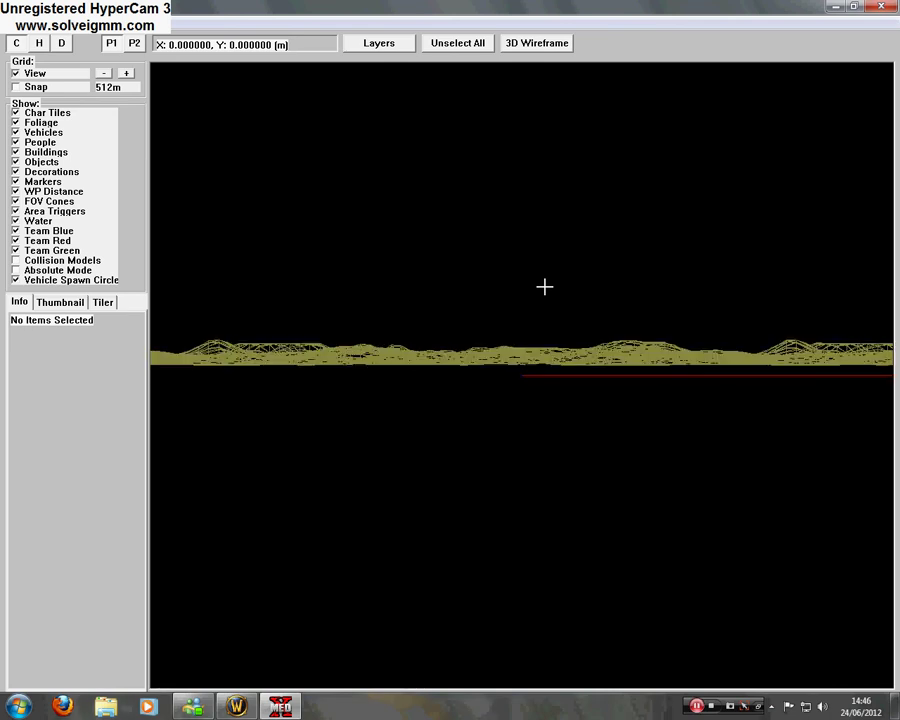
{"action": "key", "text": "Up"}
{"action": "key", "text": "Up"}
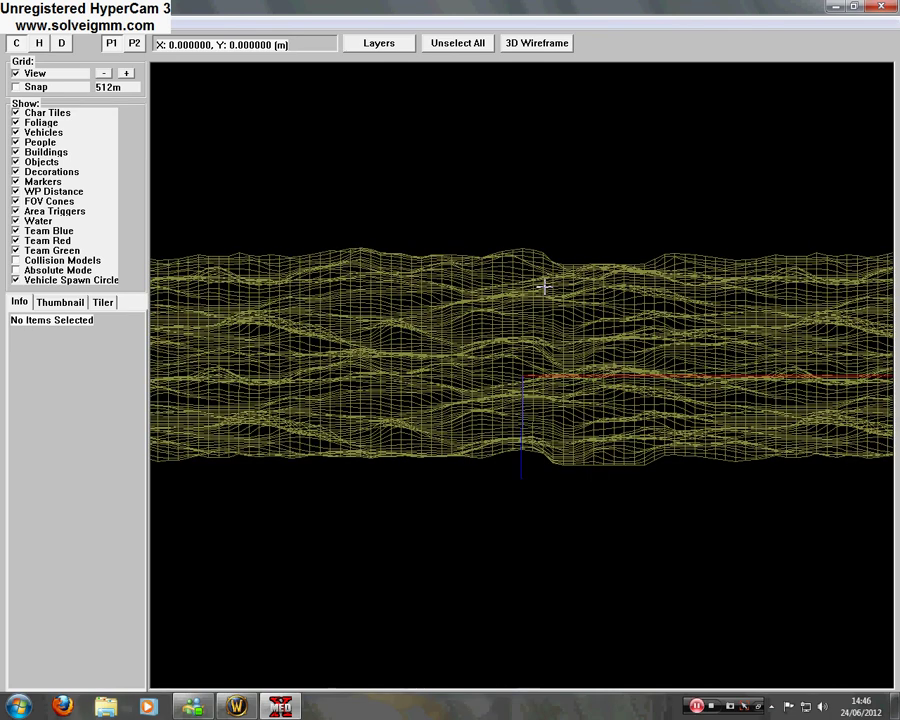
{"action": "key", "text": "Left"}
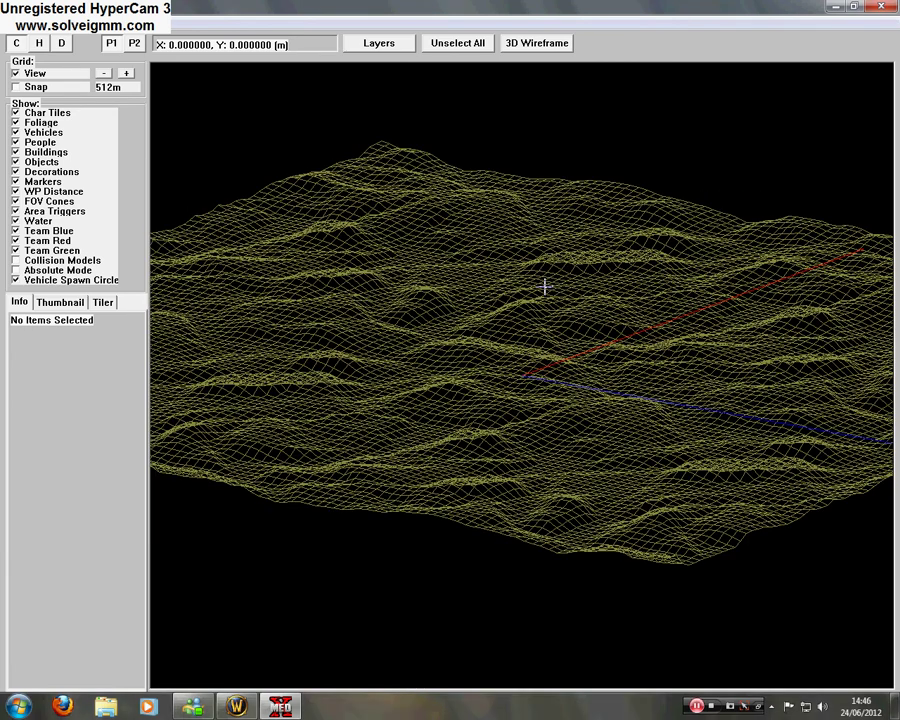
{"action": "key", "text": "Left"}
{"action": "key", "text": "Left"}
{"action": "key", "text": "Left"}
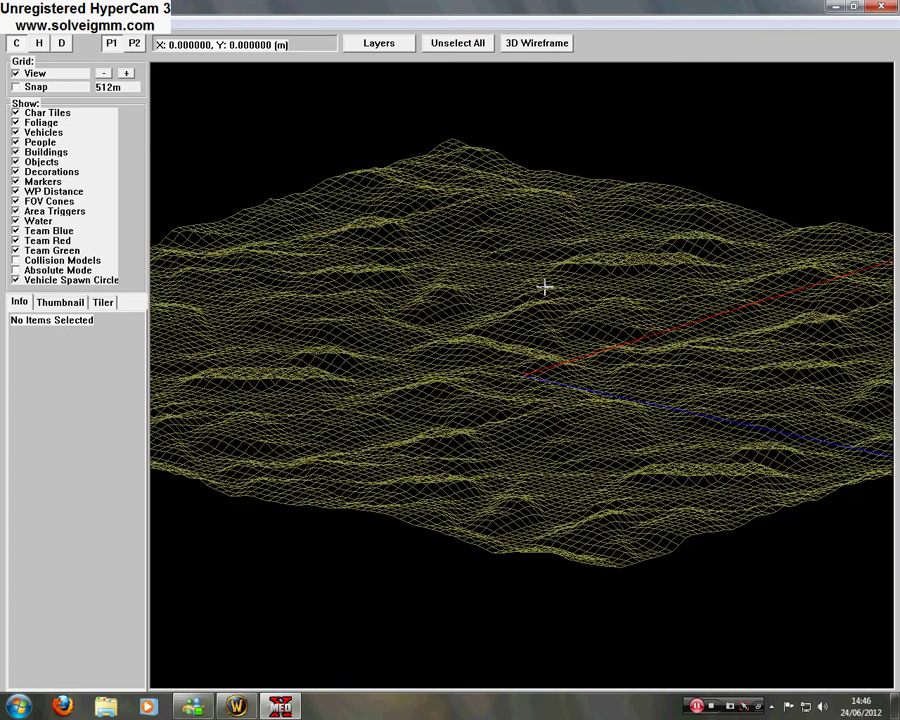
{"action": "key", "text": "Down"}
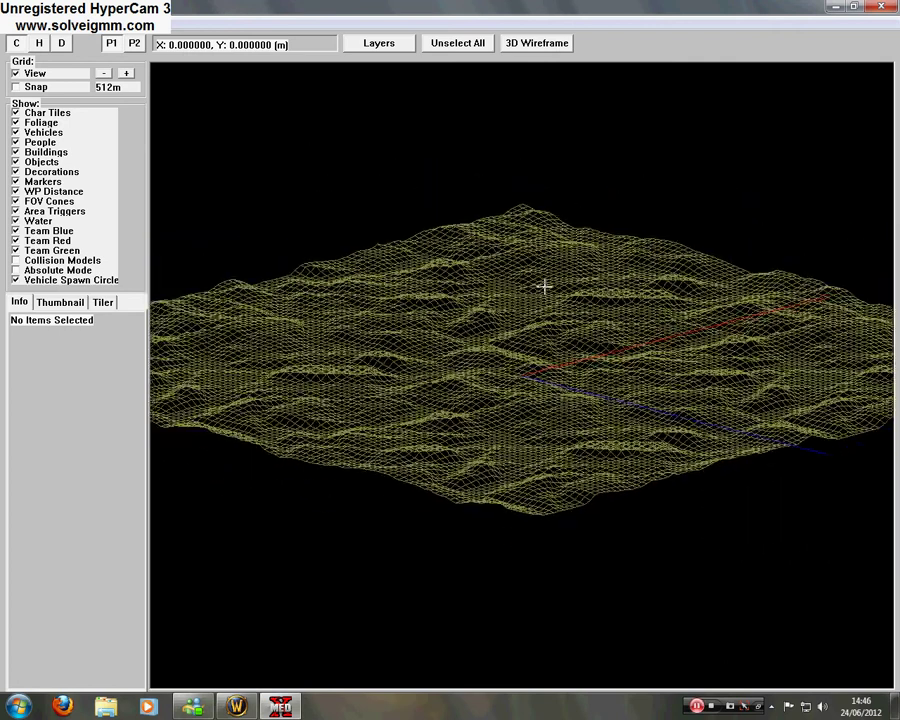
Step: Zoom in close on the terrain's wireframe mesh
{"action": "scroll", "coordinate": [543, 287], "scroll_direction": "up", "scroll_amount": 5}
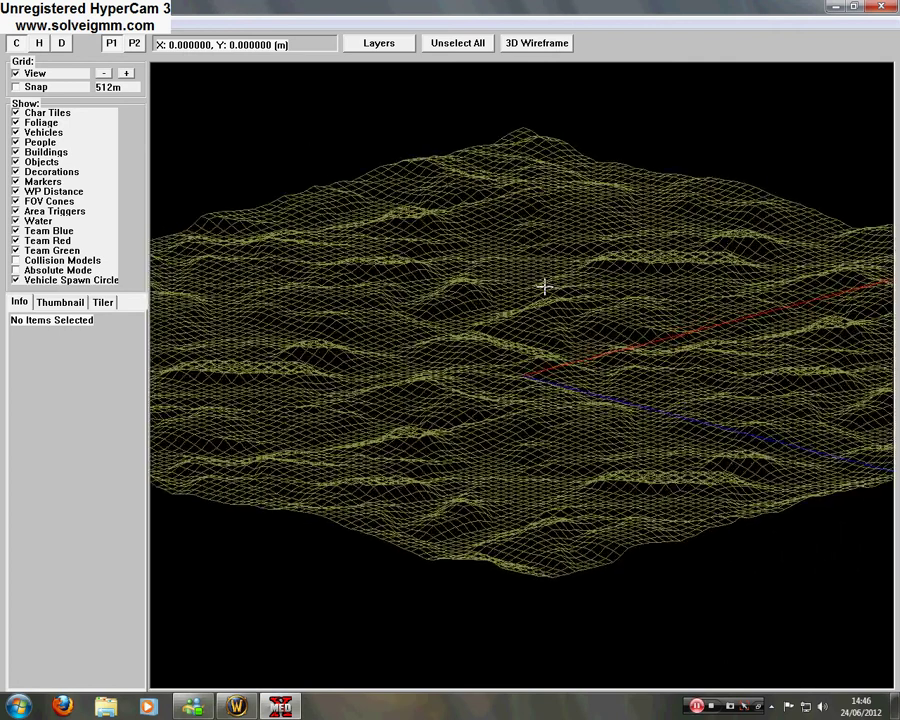
{"action": "scroll", "coordinate": [543, 287], "scroll_direction": "up", "scroll_amount": 8}
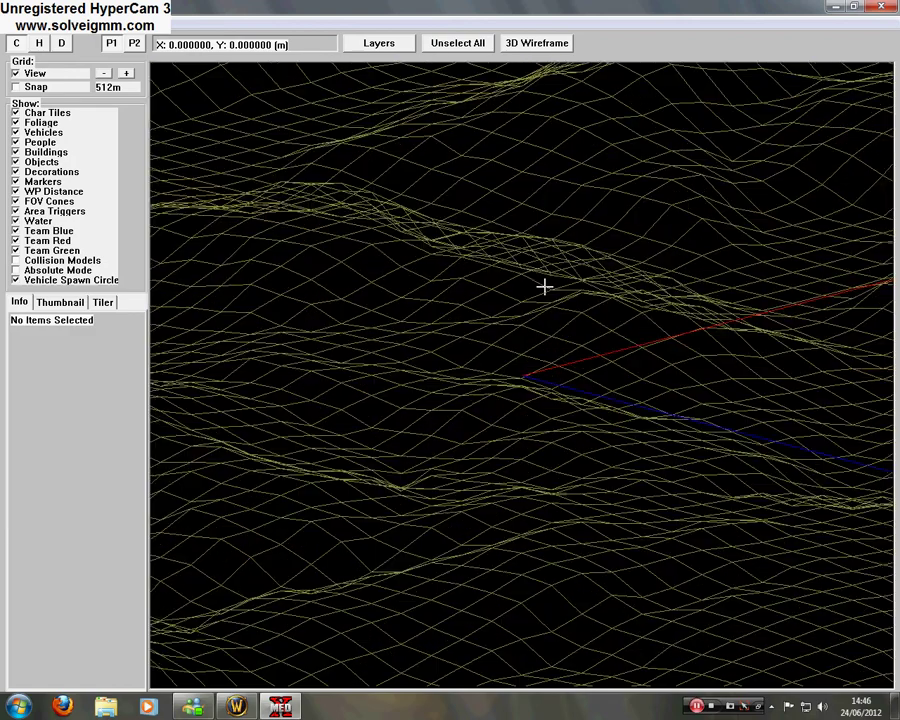
{"action": "scroll", "coordinate": [543, 287], "scroll_direction": "up", "scroll_amount": 2}
{"action": "scroll", "coordinate": [543, 287], "scroll_direction": "down", "scroll_amount": 8}
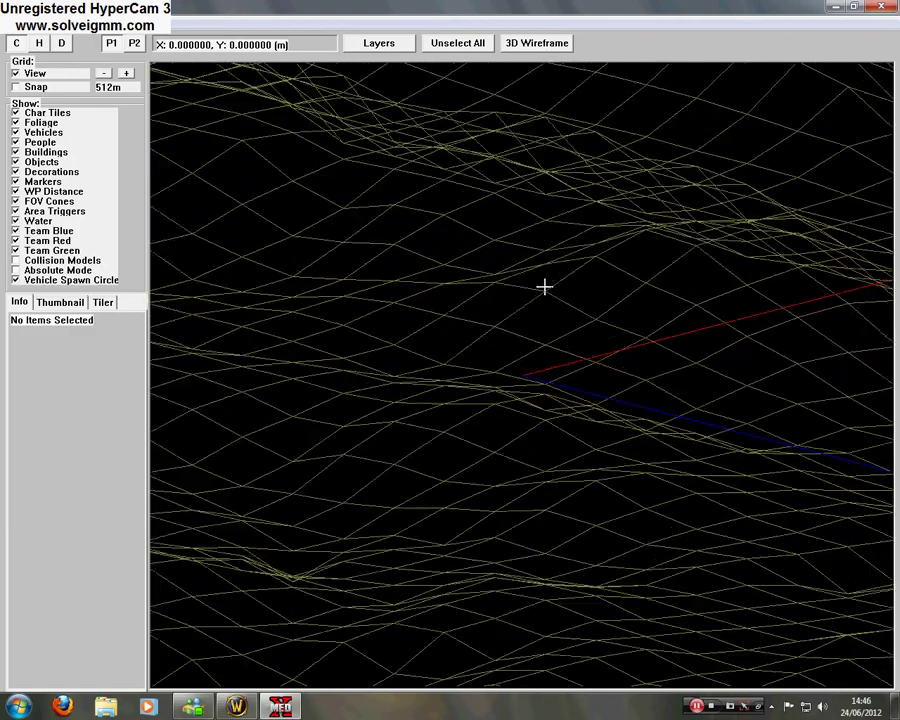
{"action": "scroll", "coordinate": [543, 287], "scroll_direction": "down", "scroll_amount": 4}
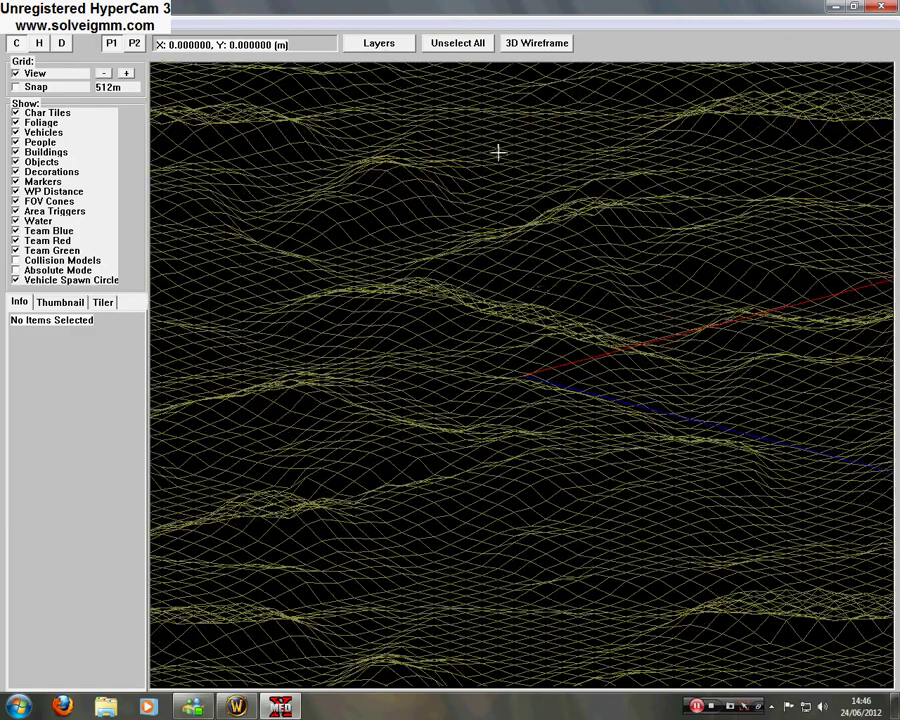
Step: Turn off 3D Wireframe, then zoom and pan the flat textured map onto the grassy clearing
{"action": "left_click", "coordinate": [530, 48]}
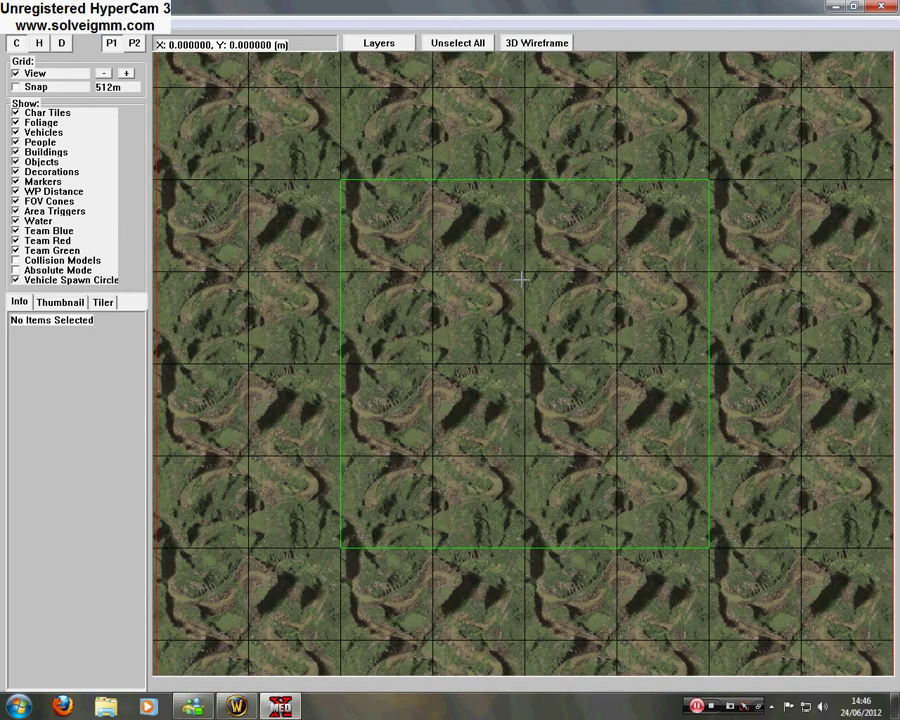
{"action": "scroll", "coordinate": [521, 280], "scroll_direction": "up", "scroll_amount": 8}
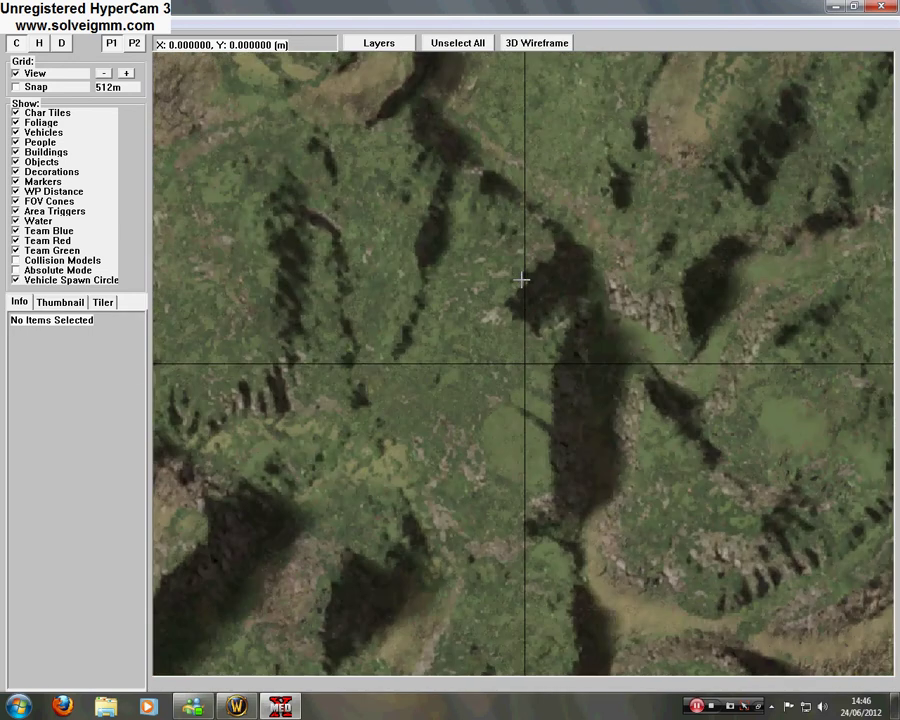
{"action": "scroll", "coordinate": [521, 280], "scroll_direction": "up", "scroll_amount": 2}
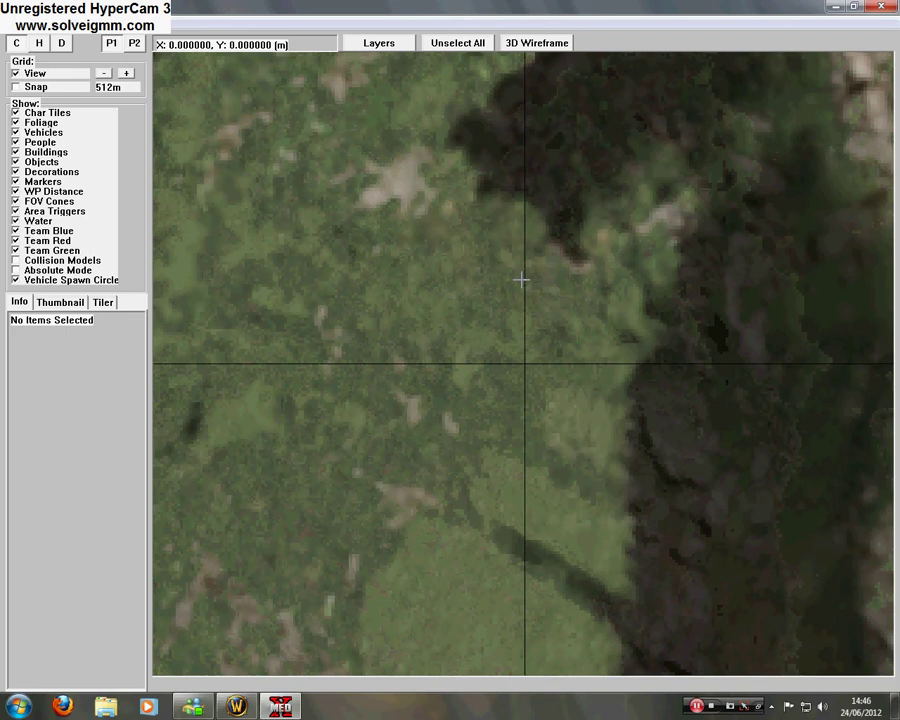
{"action": "key", "text": "Down"}
{"action": "key", "text": "Right"}
{"action": "key", "text": "Right"}
{"action": "key", "text": "Right"}
{"action": "key", "text": "Down"}
{"action": "key", "text": "Down"}
{"action": "key", "text": "Down"}
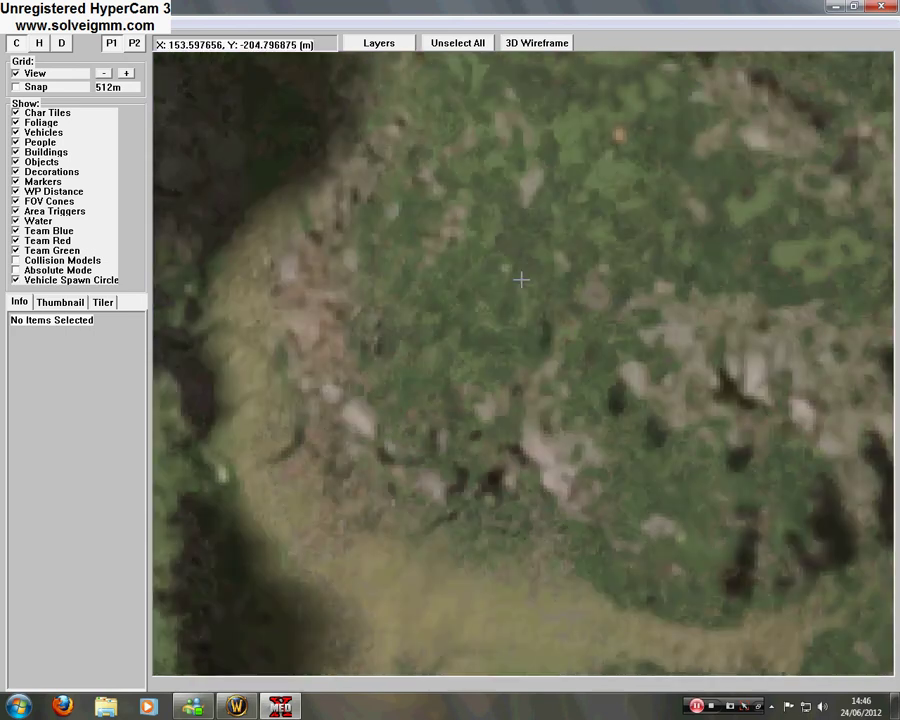
{"action": "key", "text": "Down"}
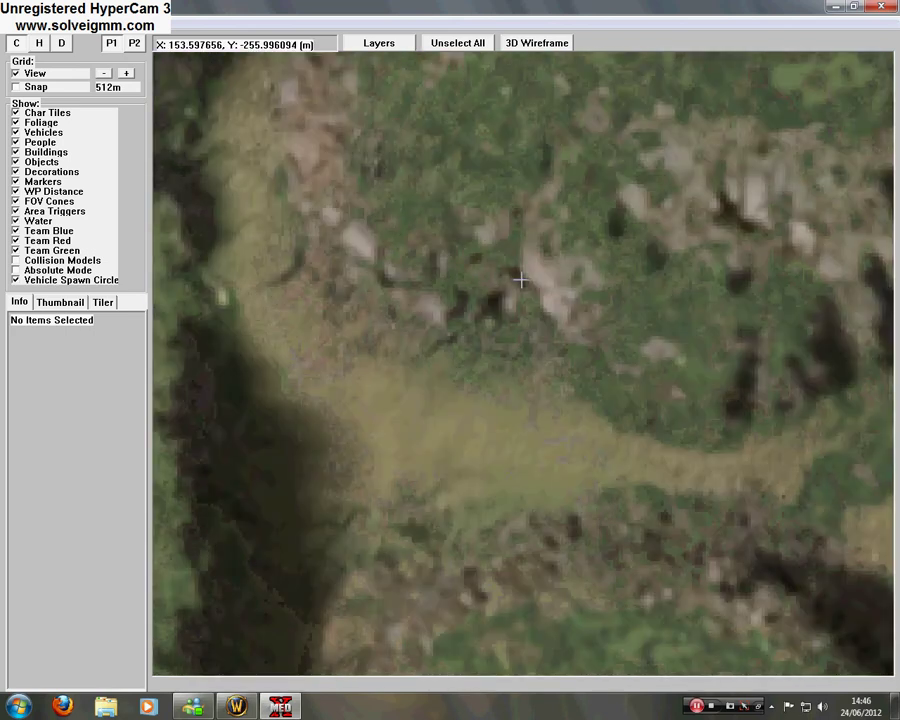
{"action": "scroll", "coordinate": [521, 280], "scroll_direction": "down", "scroll_amount": 2}
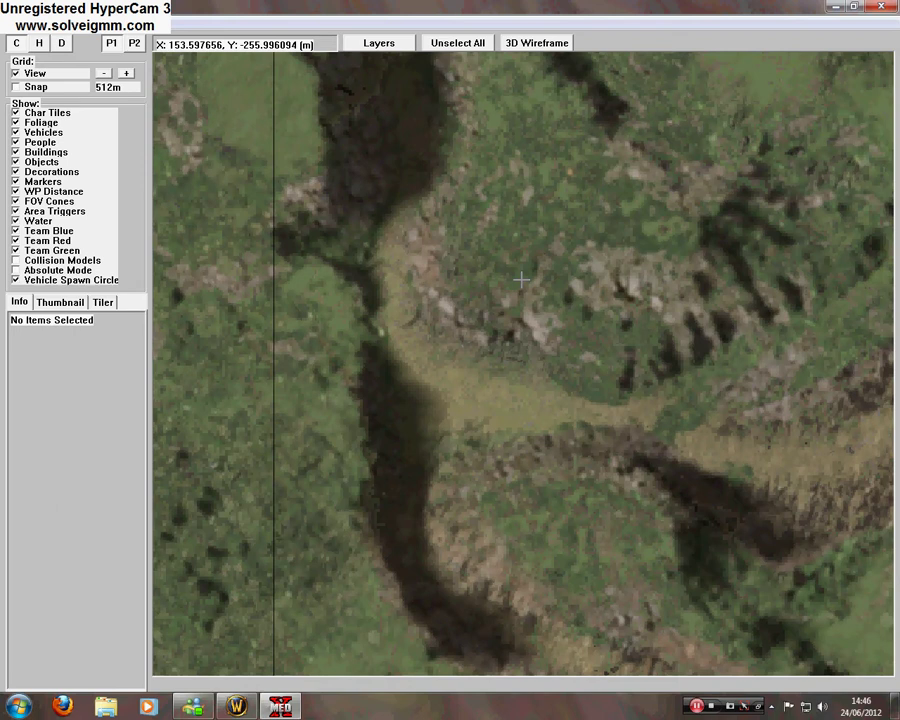
{"action": "scroll", "coordinate": [521, 280], "scroll_direction": "down", "scroll_amount": 2}
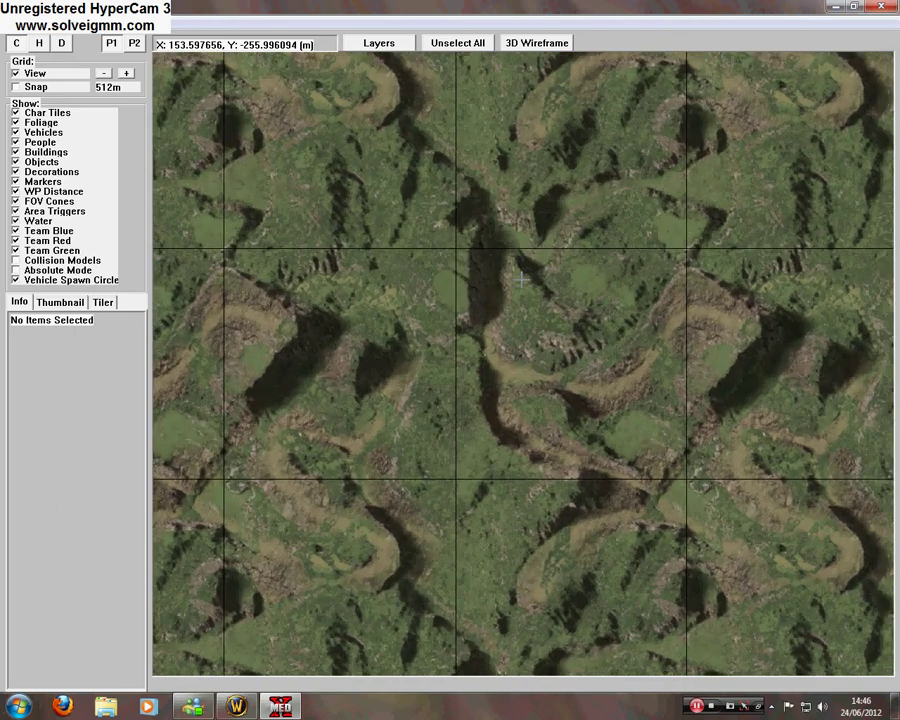
{"action": "scroll", "coordinate": [521, 280], "scroll_direction": "up", "scroll_amount": 4}
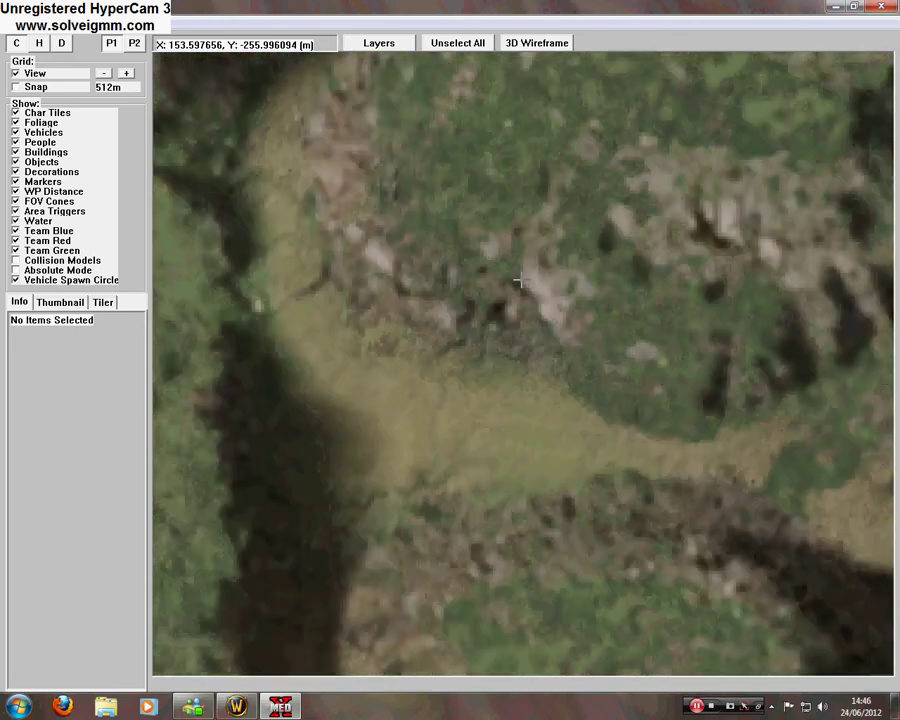
{"action": "scroll", "coordinate": [521, 280], "scroll_direction": "up", "scroll_amount": 2}
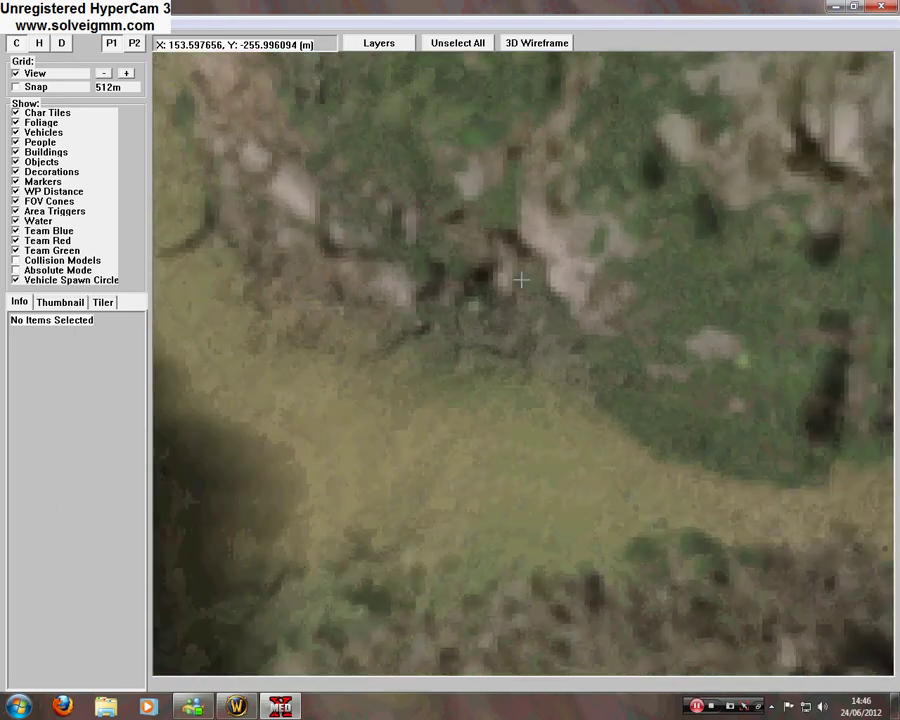
Step: Turn on Insert Mode and place two 'start, player' markers on the clearing
{"action": "right_click", "coordinate": [466, 447]}
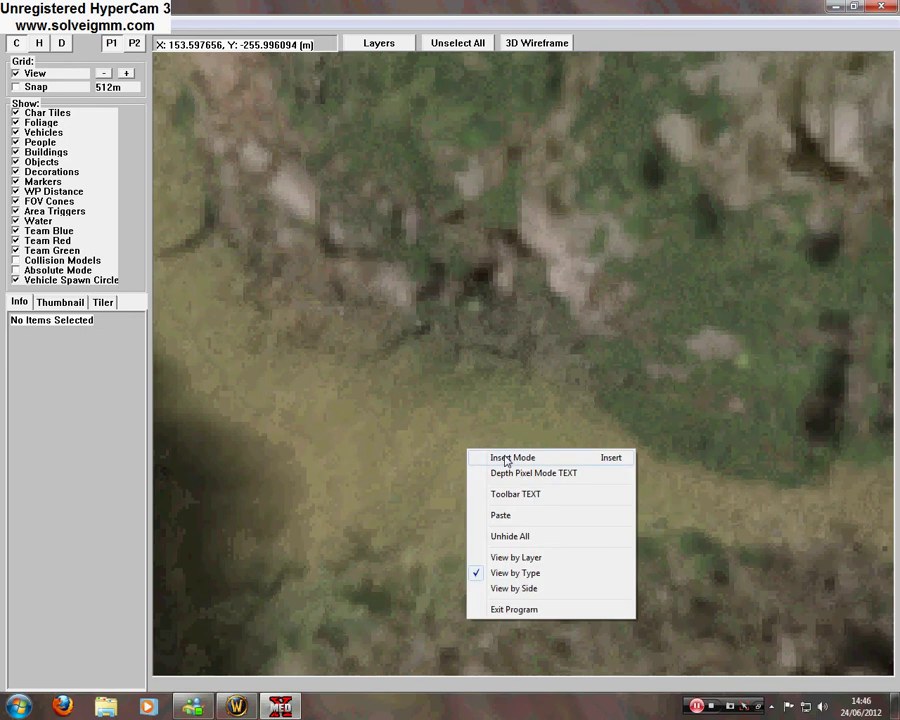
{"action": "left_click", "coordinate": [500, 455]}
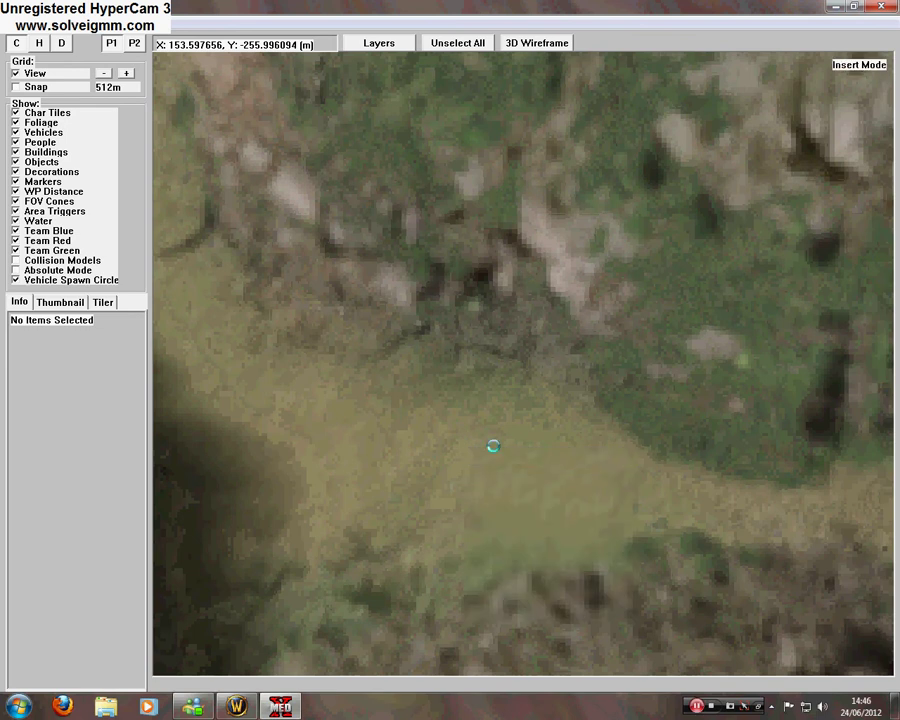
{"action": "left_click", "coordinate": [494, 450]}
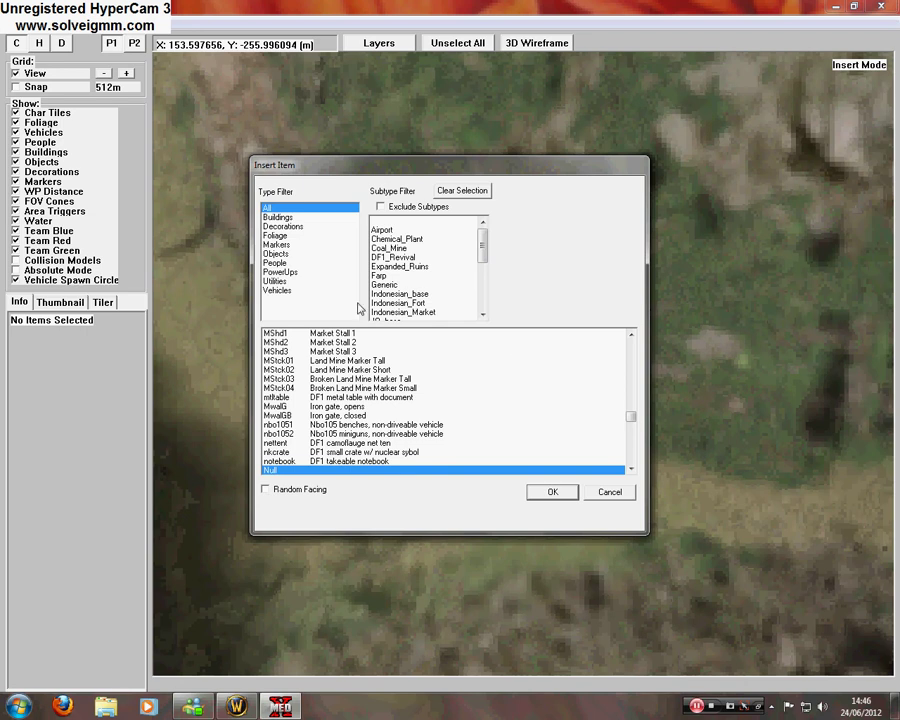
{"action": "left_click", "coordinate": [276, 245]}
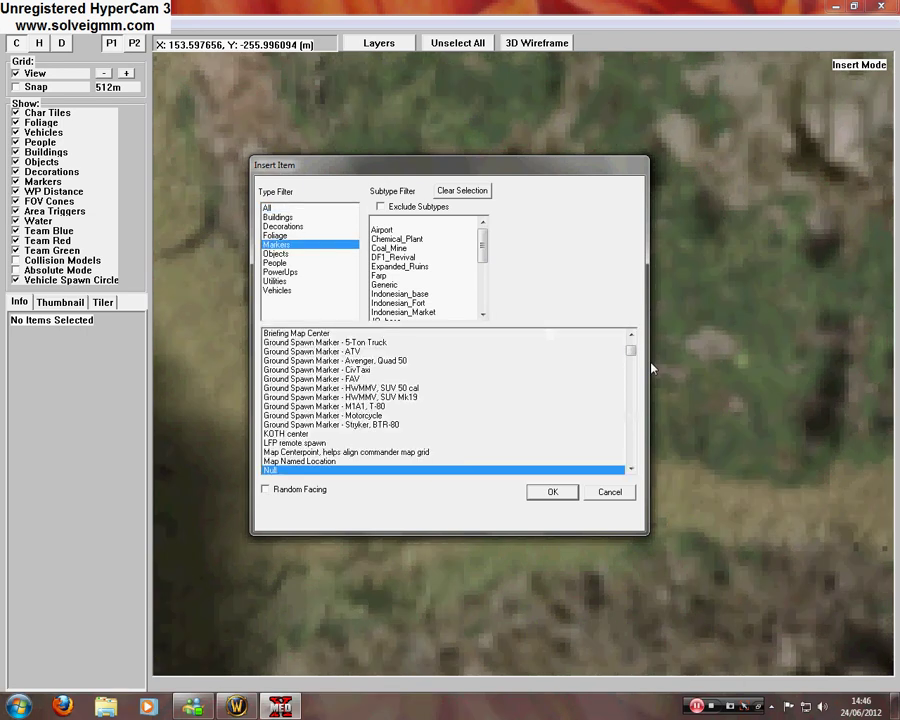
{"action": "left_click_drag", "start_coordinate": [631, 347], "coordinate": [633, 470]}
{"action": "left_click", "coordinate": [632, 469]}
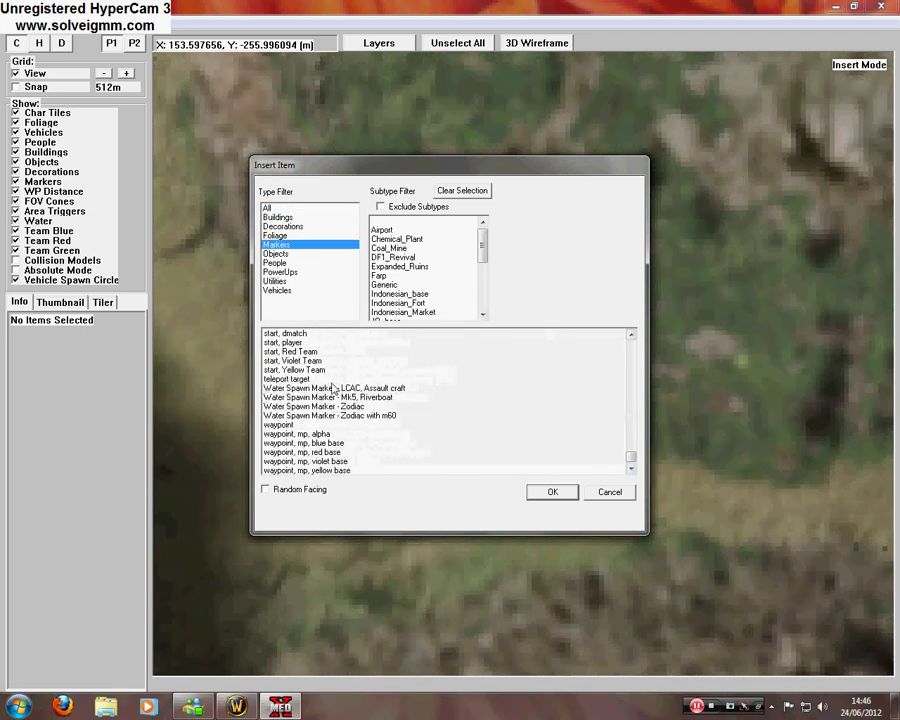
{"action": "left_click", "coordinate": [290, 342]}
{"action": "left_click", "coordinate": [549, 493]}
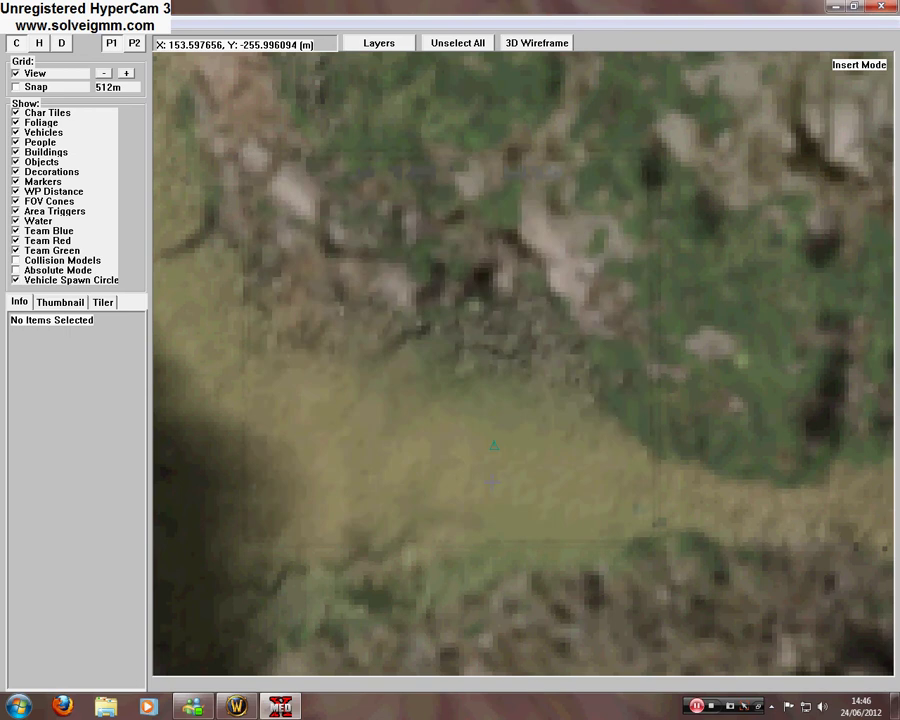
{"action": "left_click", "coordinate": [498, 451]}
{"action": "key", "text": "Return"}
Step: Place two Area Trigger markers next to them on the clearing
{"action": "left_click", "coordinate": [484, 490]}
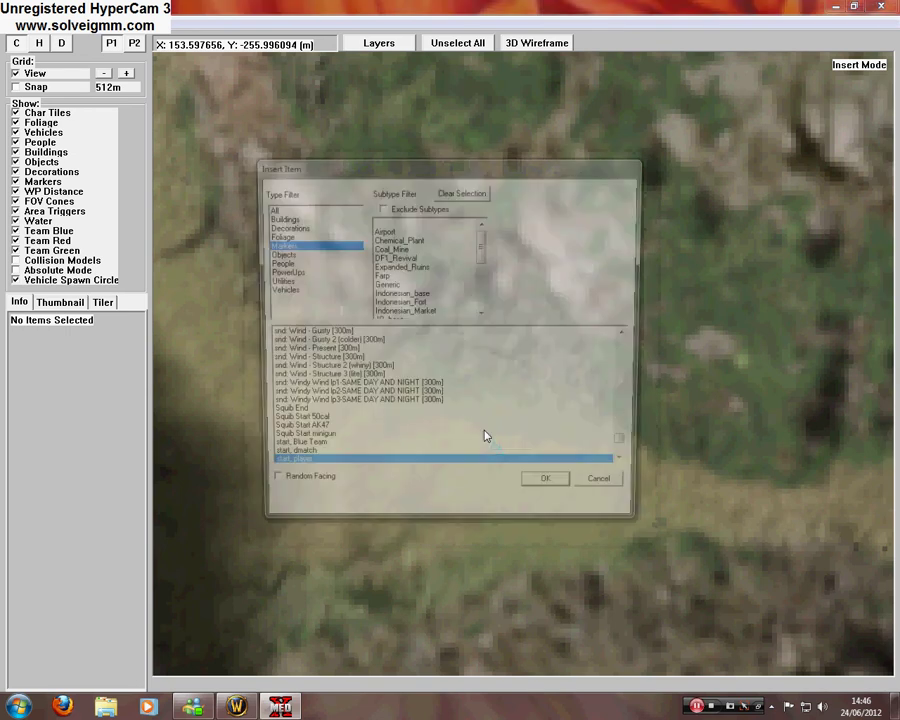
{"action": "scroll", "coordinate": [628, 420], "scroll_direction": "up", "scroll_amount": 1}
{"action": "scroll", "coordinate": [628, 394], "scroll_direction": "up", "scroll_amount": 20}
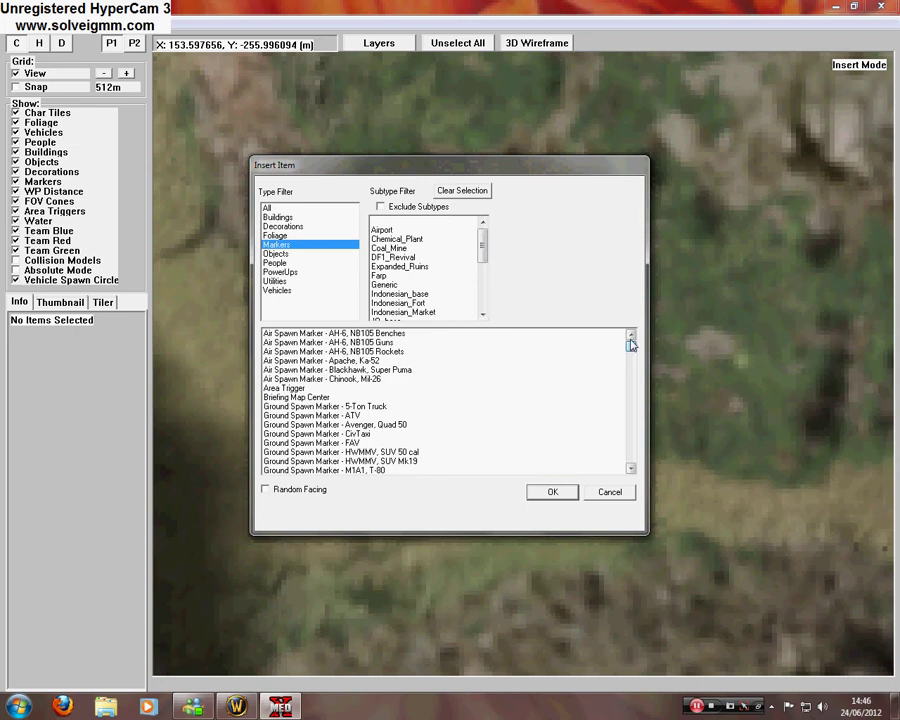
{"action": "left_click", "coordinate": [375, 389]}
{"action": "key", "text": "Return"}
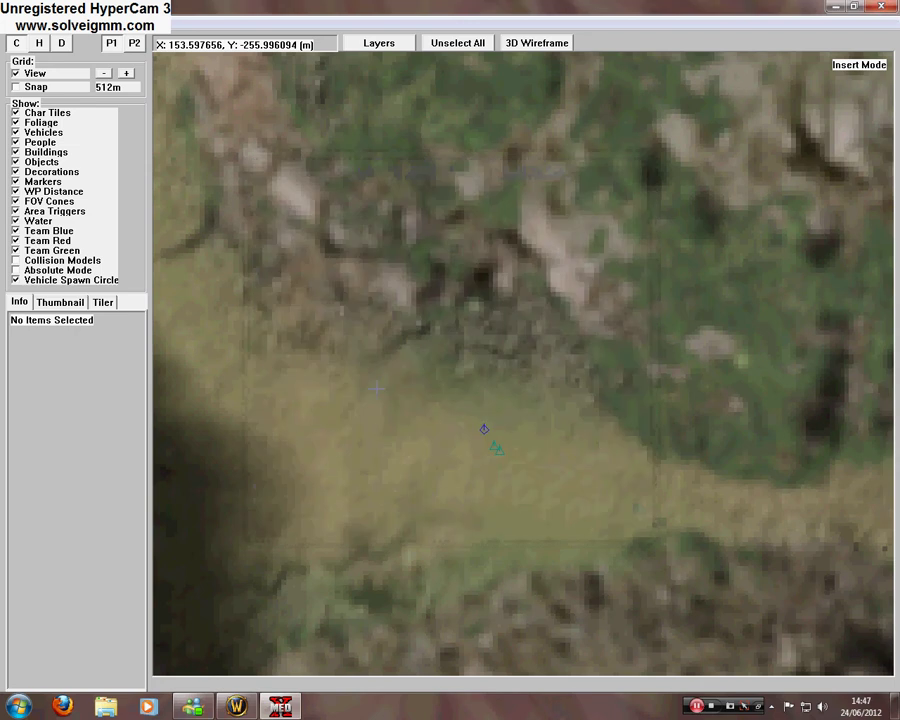
{"action": "left_click", "coordinate": [509, 462]}
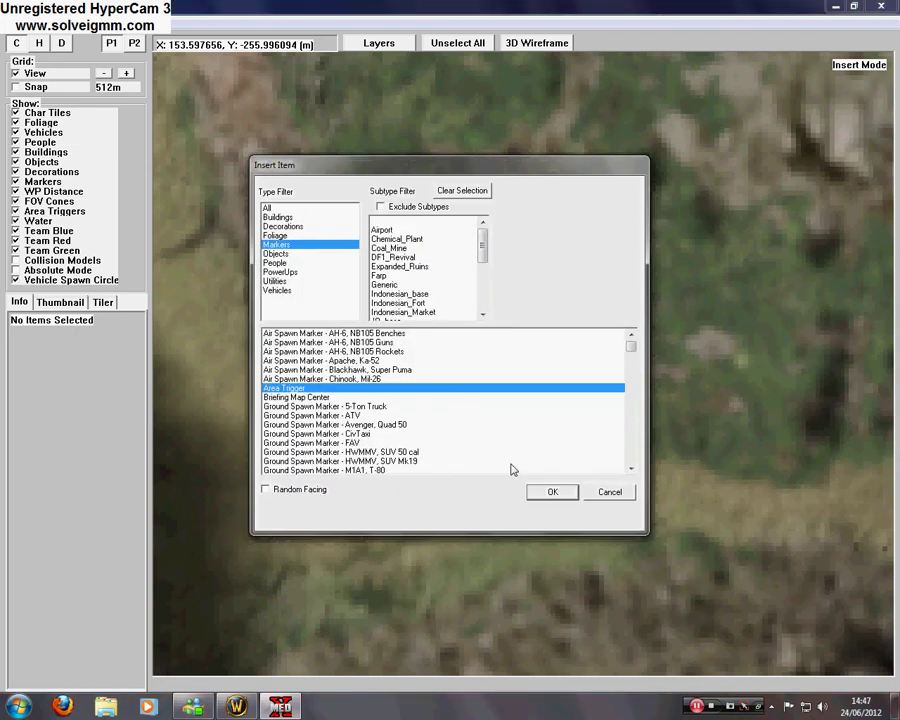
{"action": "key", "text": "Return"}
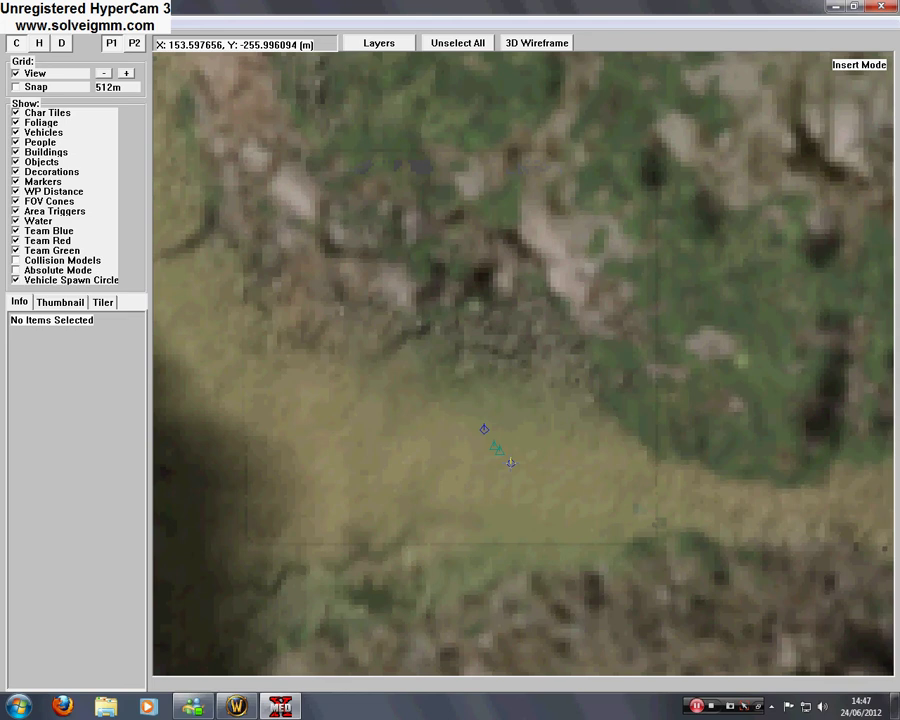
{"action": "right_click", "coordinate": [547, 469]}
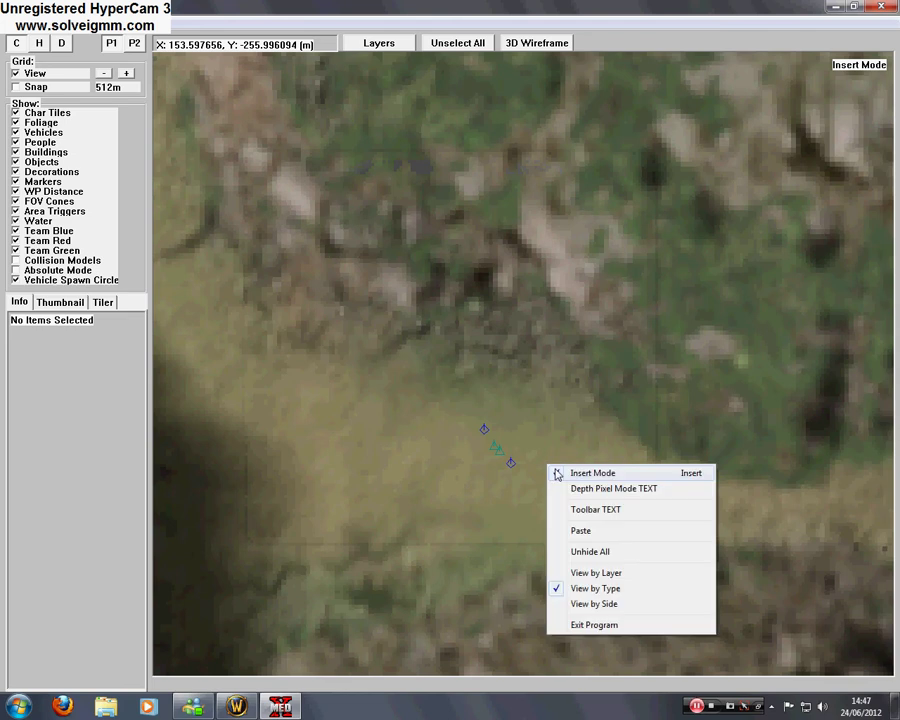
Step: Leave Insert Mode and set area trigger 1's description to 'Game Start' in Area Triggers
{"action": "left_click", "coordinate": [555, 469]}
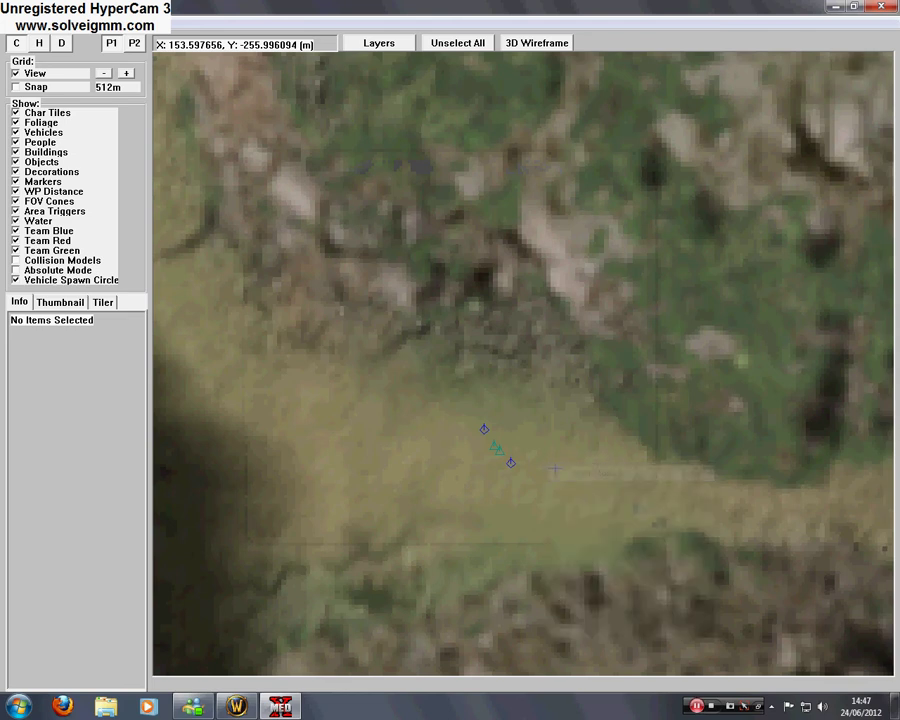
{"action": "right_click", "coordinate": [22, 30]}
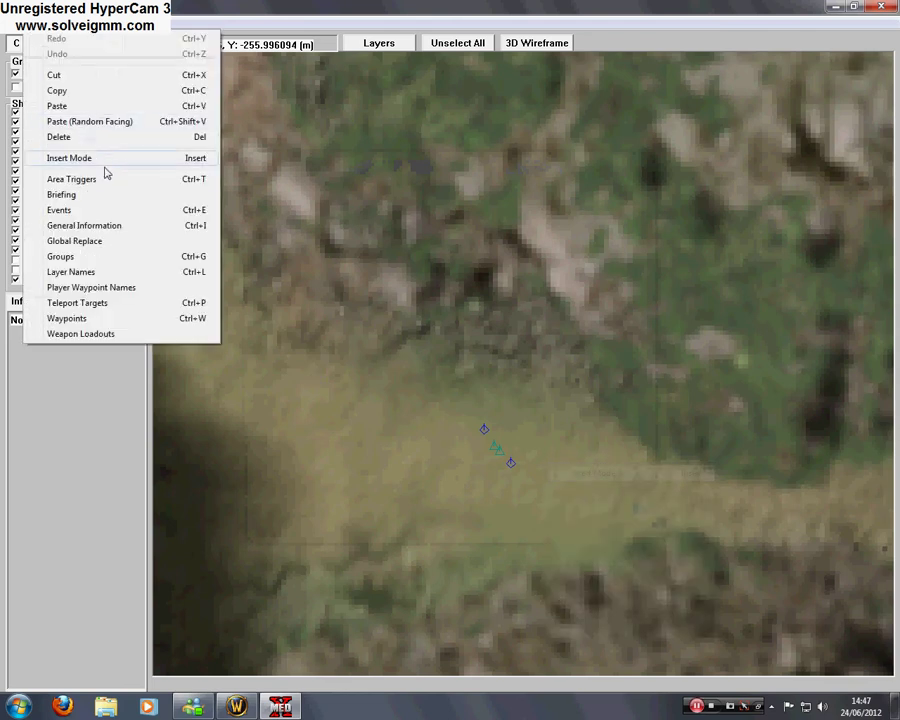
{"action": "left_click", "coordinate": [140, 180]}
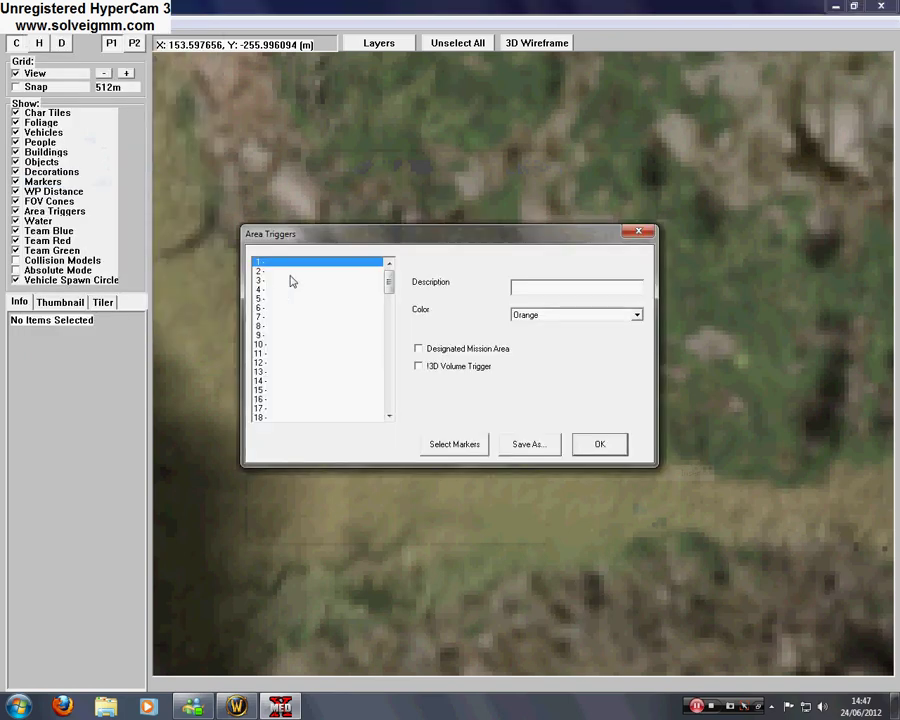
{"action": "left_click", "coordinate": [538, 289]}
{"action": "type", "text": "Area 1"}
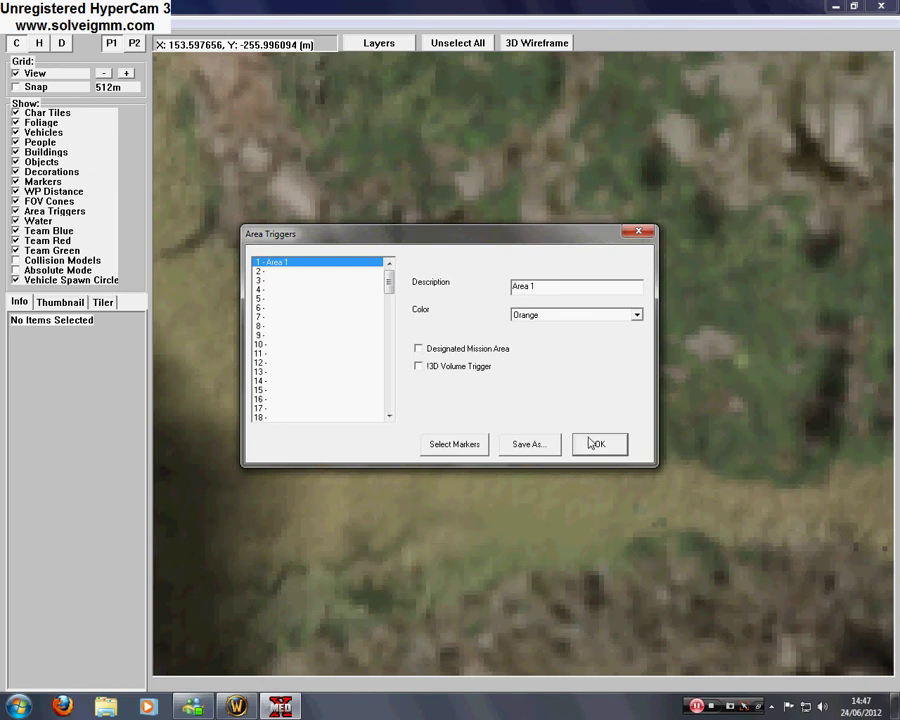
{"action": "key", "text": "shift+Home"}
{"action": "type", "text": "Game Start"}
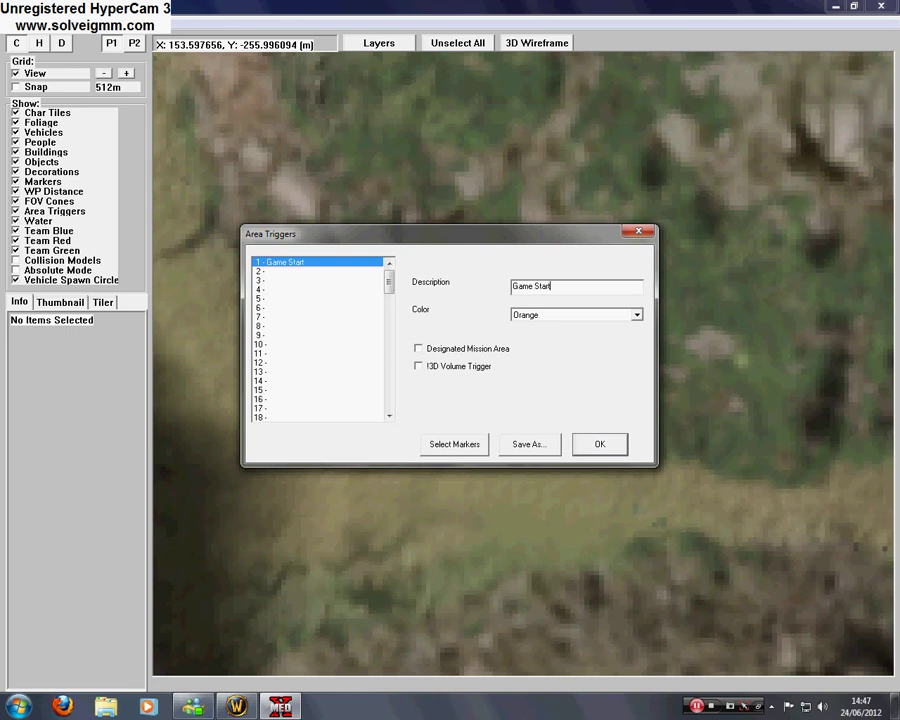
{"action": "left_click", "coordinate": [589, 446]}
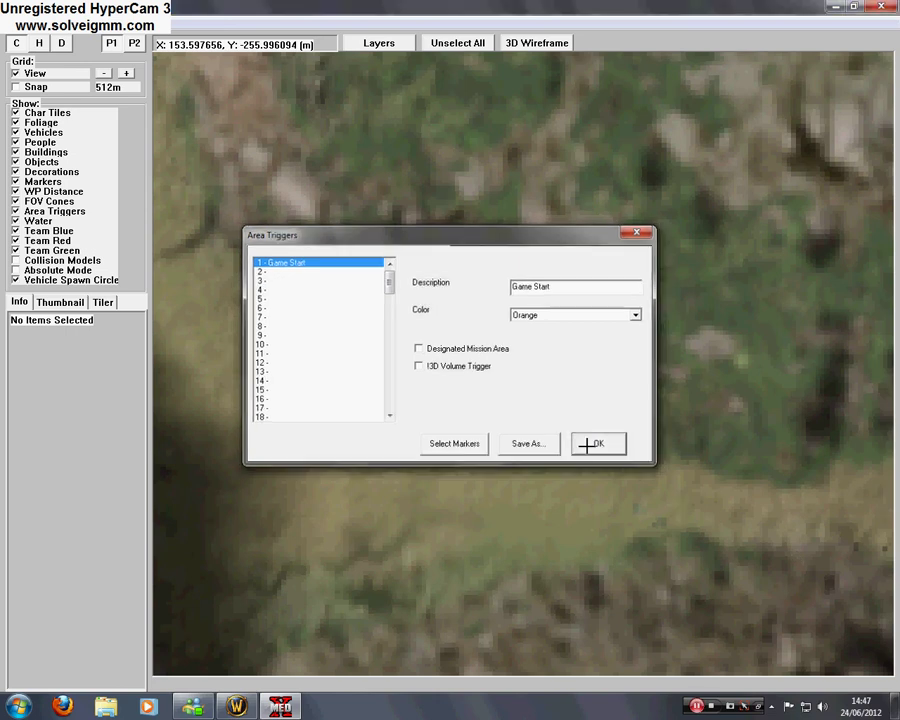
Step: Select both trigger markers and set their Waypoints List attribute to '1 - Game Start'
{"action": "left_click", "coordinate": [511, 463]}
{"action": "left_click", "coordinate": [483, 428], "text": "ctrl"}
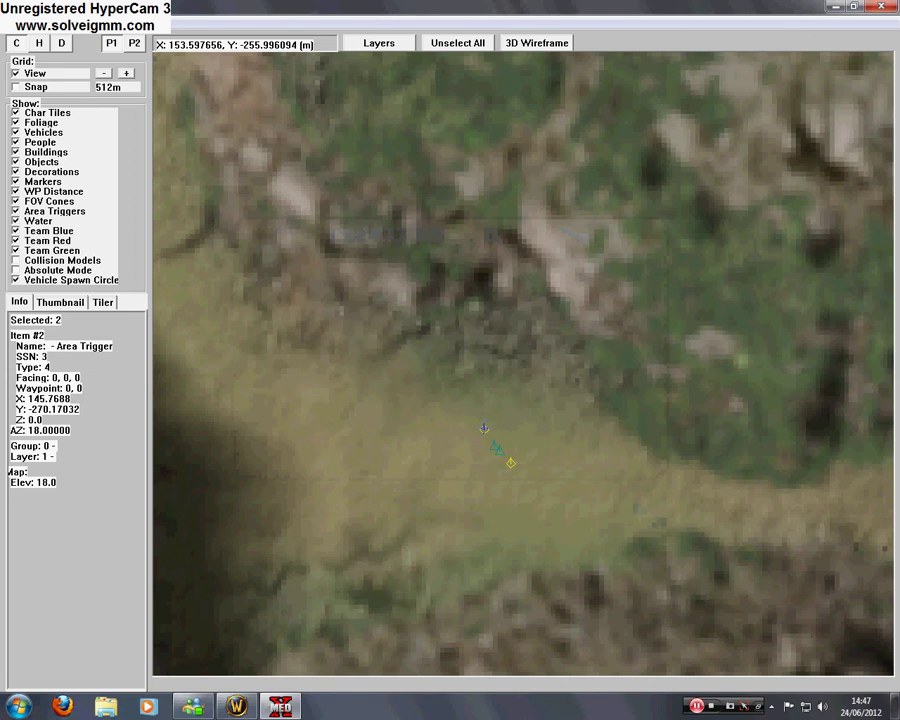
{"action": "double_click", "coordinate": [483, 428]}
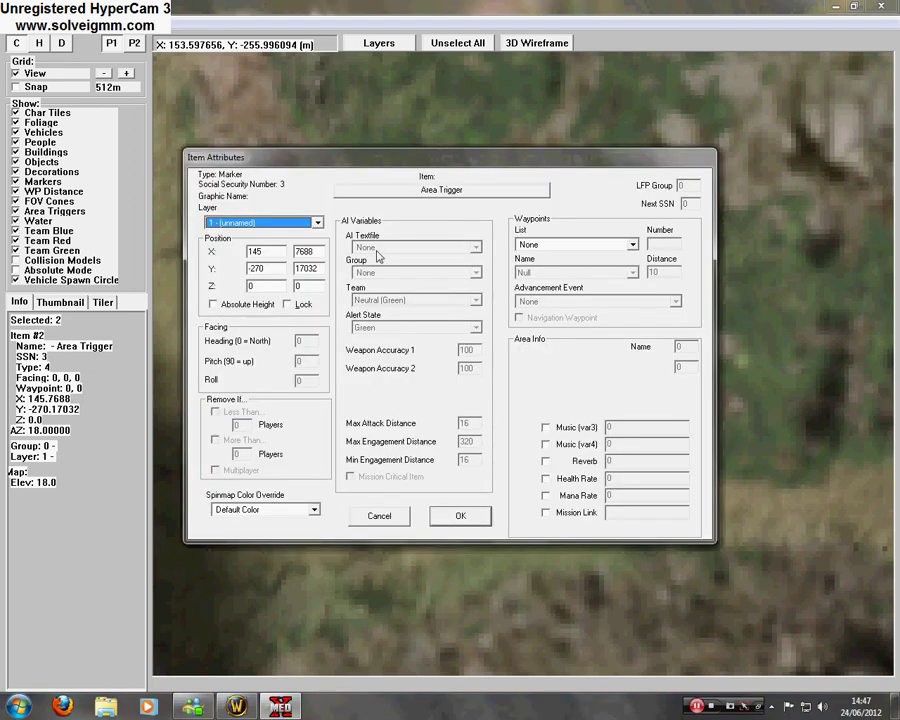
{"action": "left_click", "coordinate": [460, 516]}
{"action": "right_click", "coordinate": [466, 433]}
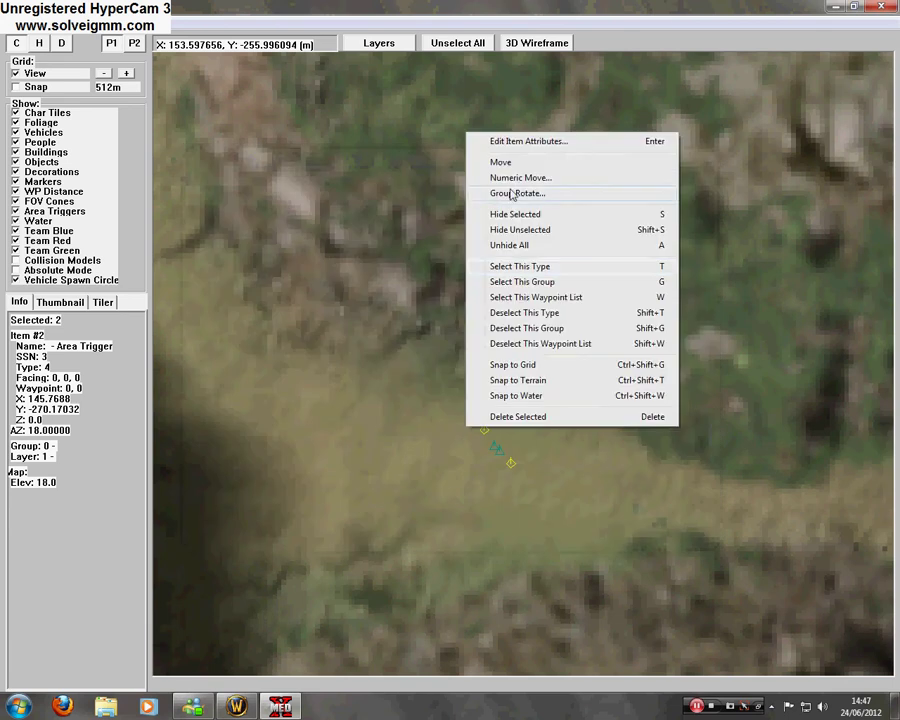
{"action": "left_click", "coordinate": [655, 145]}
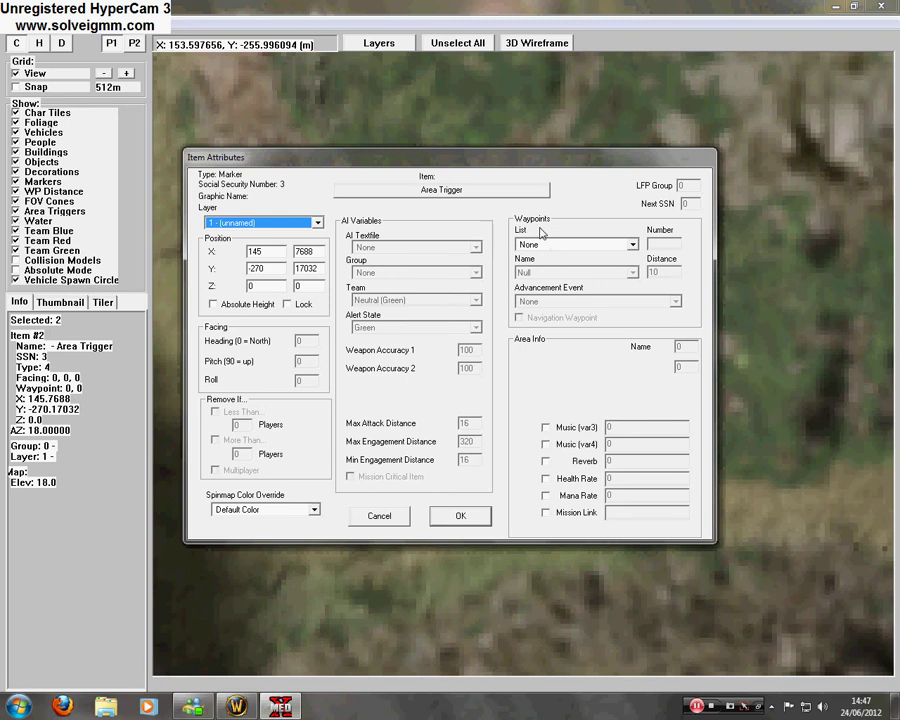
{"action": "left_click", "coordinate": [575, 244]}
{"action": "left_click", "coordinate": [550, 262]}
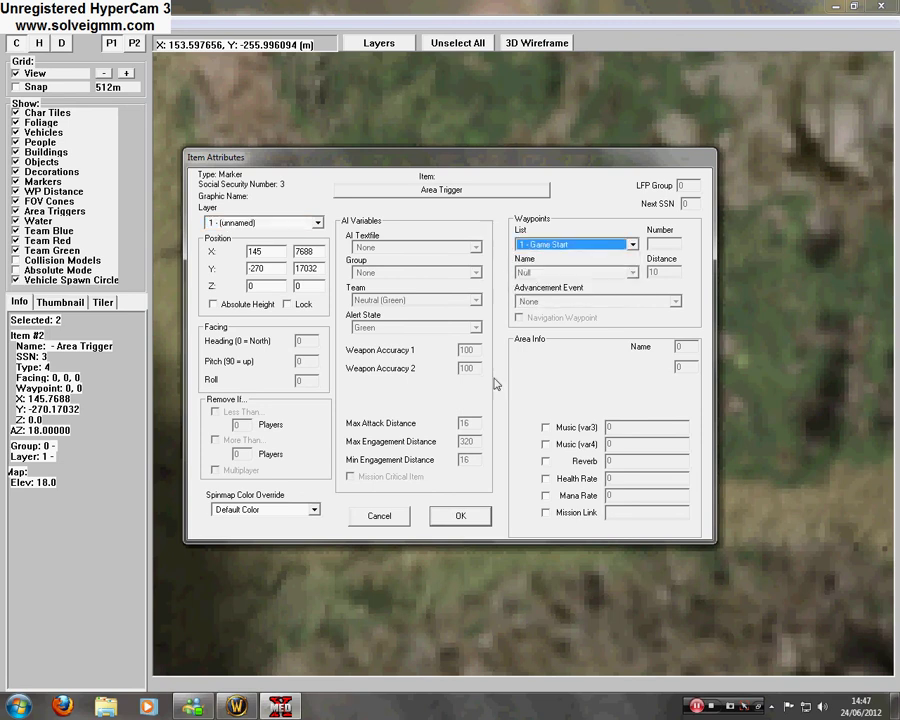
{"action": "left_click", "coordinate": [462, 516]}
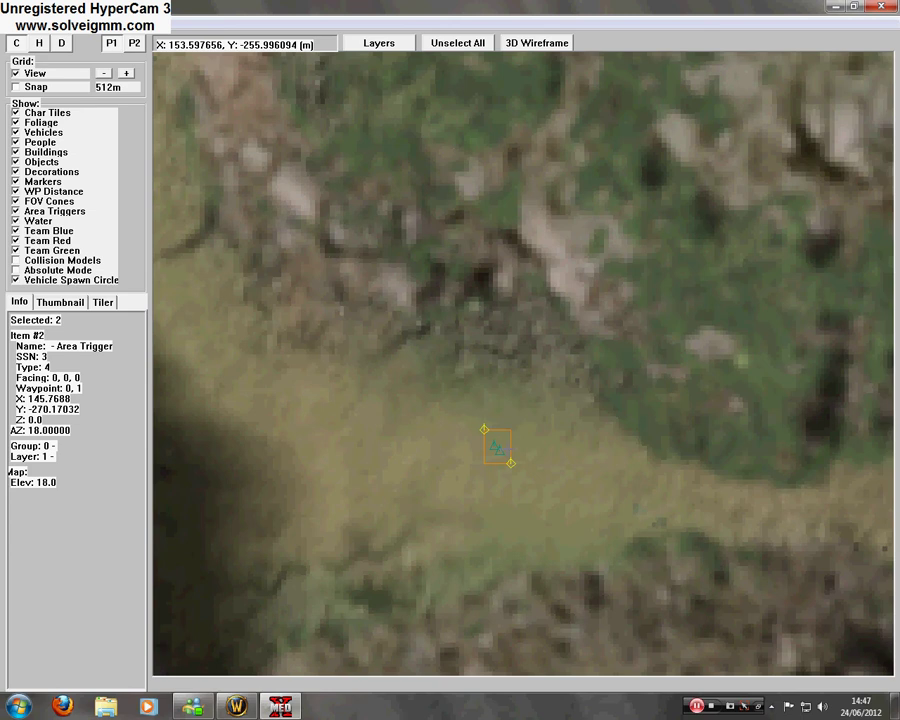
{"action": "left_click", "coordinate": [397, 412]}
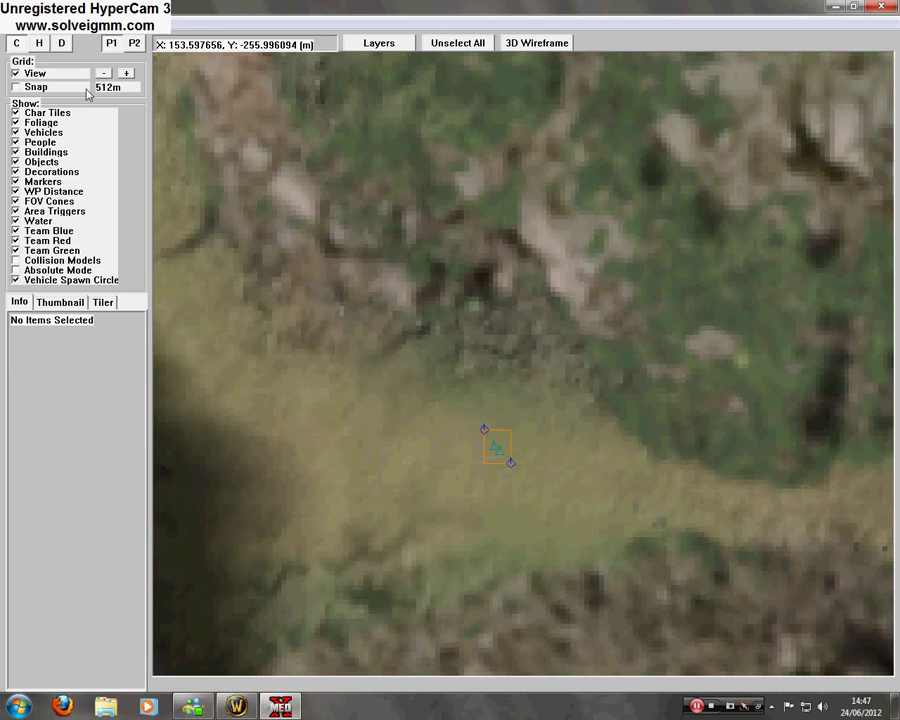
{"action": "left_click", "coordinate": [22, 25]}
{"action": "left_click", "coordinate": [72, 180]}
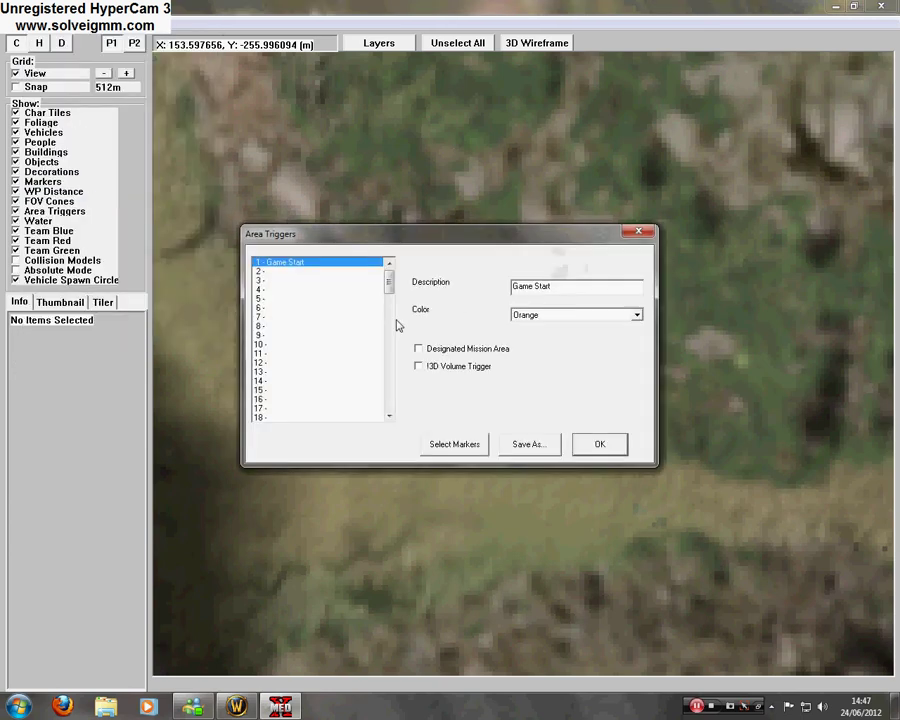
{"action": "left_click", "coordinate": [636, 316]}
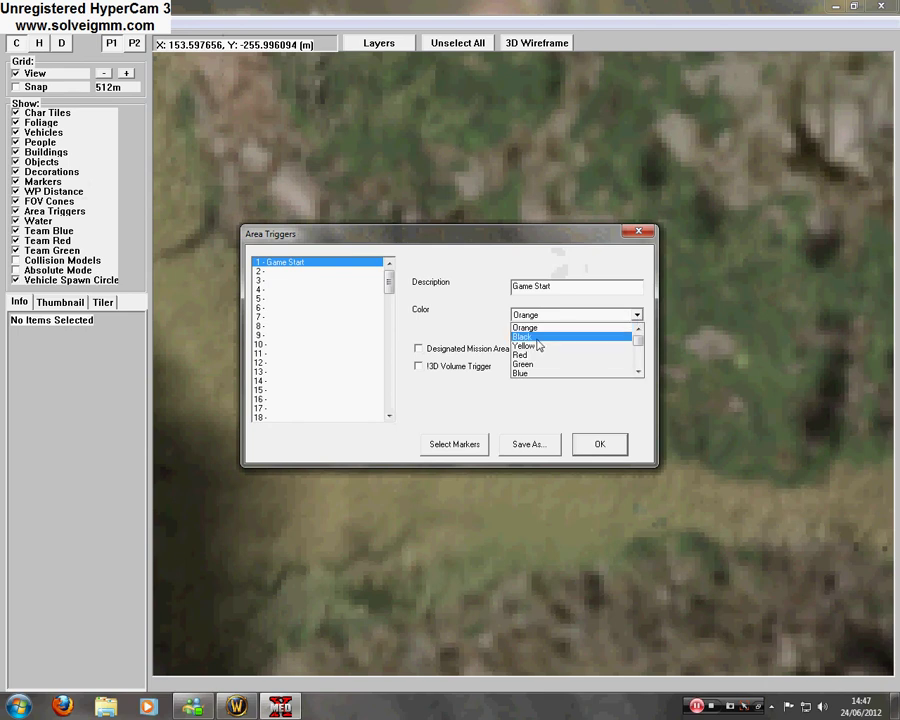
{"action": "scroll", "coordinate": [554, 360], "scroll_direction": "down", "scroll_amount": 3}
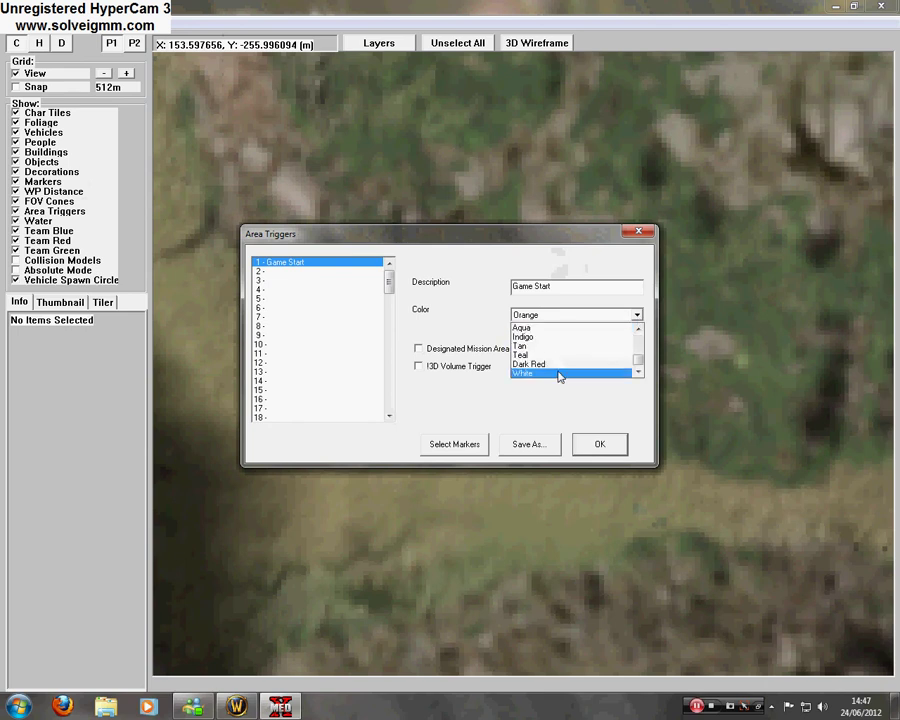
{"action": "scroll", "coordinate": [556, 372], "scroll_direction": "up", "scroll_amount": 3}
{"action": "left_click", "coordinate": [576, 413]}
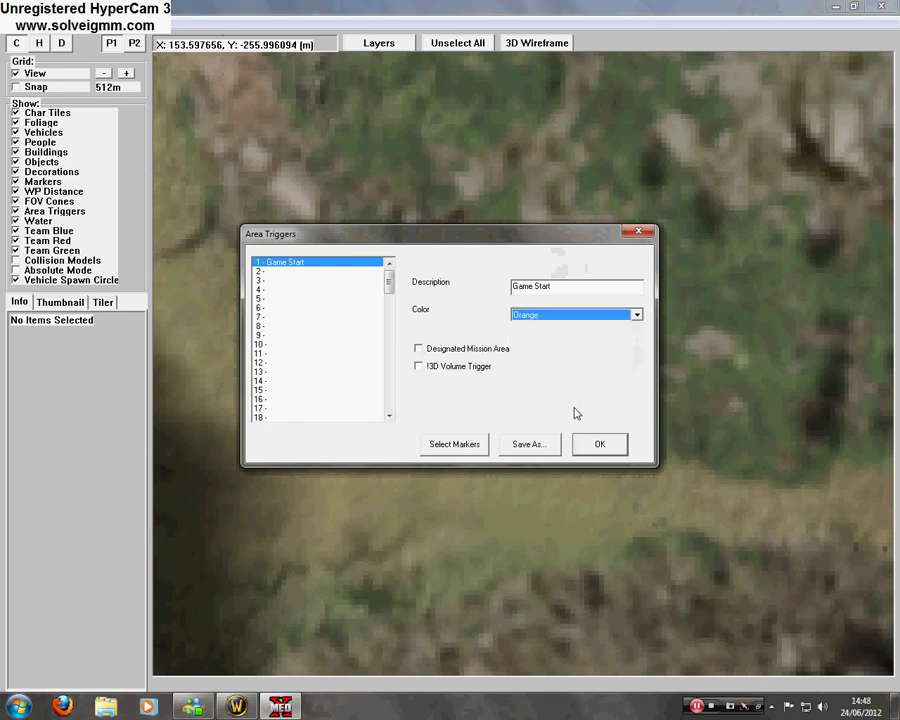
{"action": "left_click", "coordinate": [638, 231]}
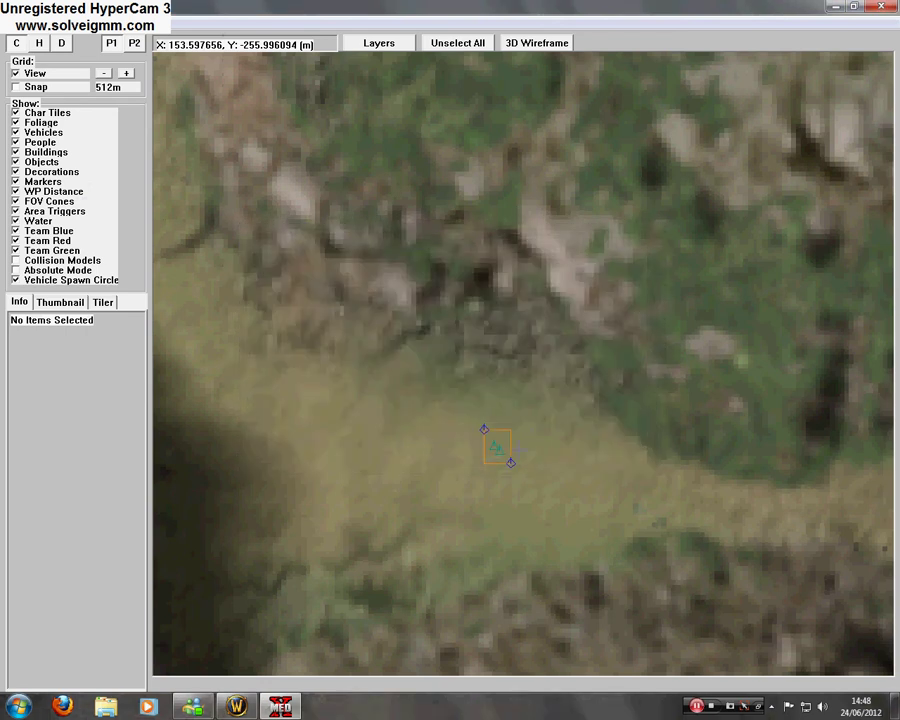
Step: In Insert Mode, place three People > Eindo02 Indonesian Soldier #2 with AK47 units on the clearing left of centre
{"action": "right_click", "coordinate": [385, 411]}
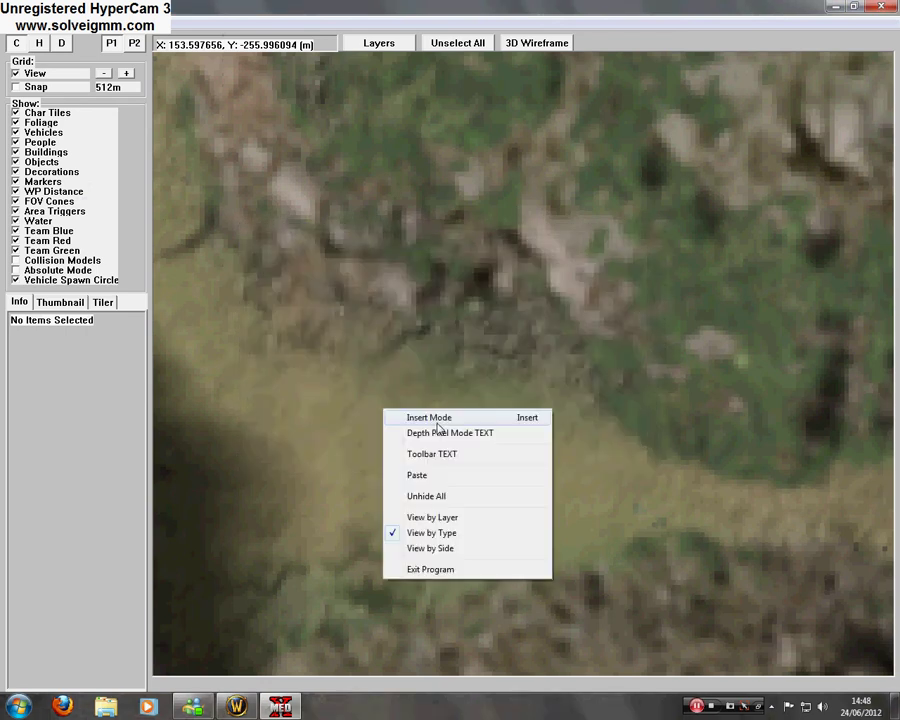
{"action": "left_click", "coordinate": [437, 418]}
{"action": "left_click", "coordinate": [490, 495]}
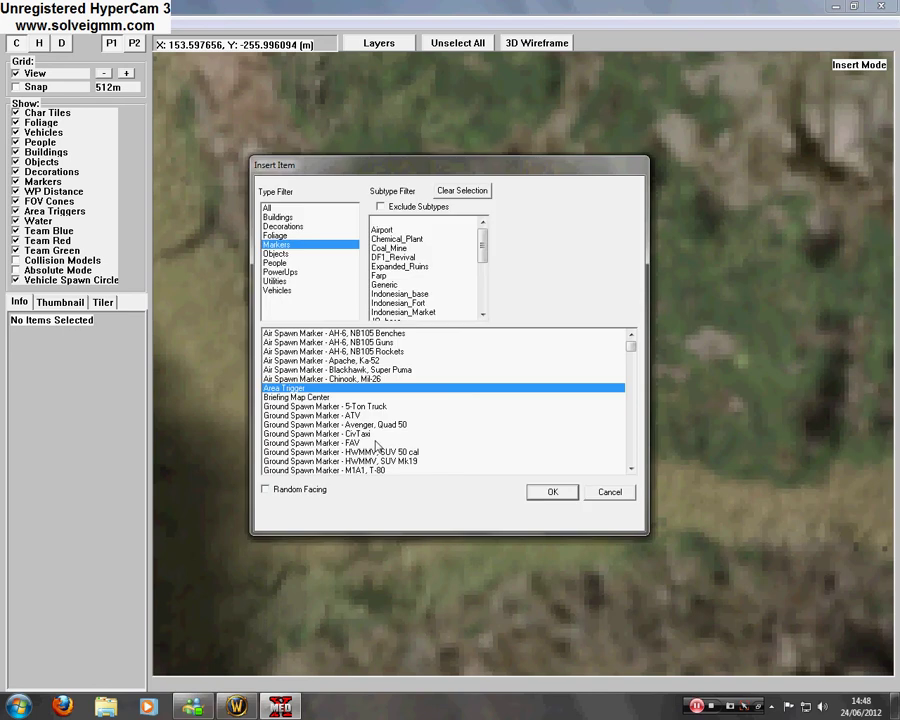
{"action": "left_click", "coordinate": [280, 262]}
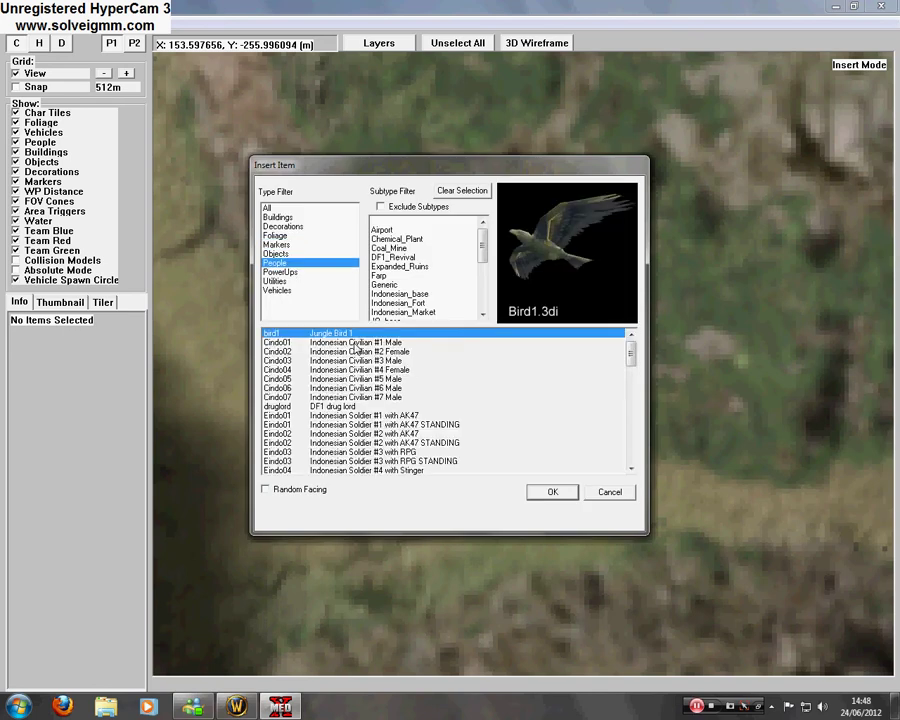
{"action": "left_click", "coordinate": [395, 434]}
{"action": "double_click", "coordinate": [398, 436]}
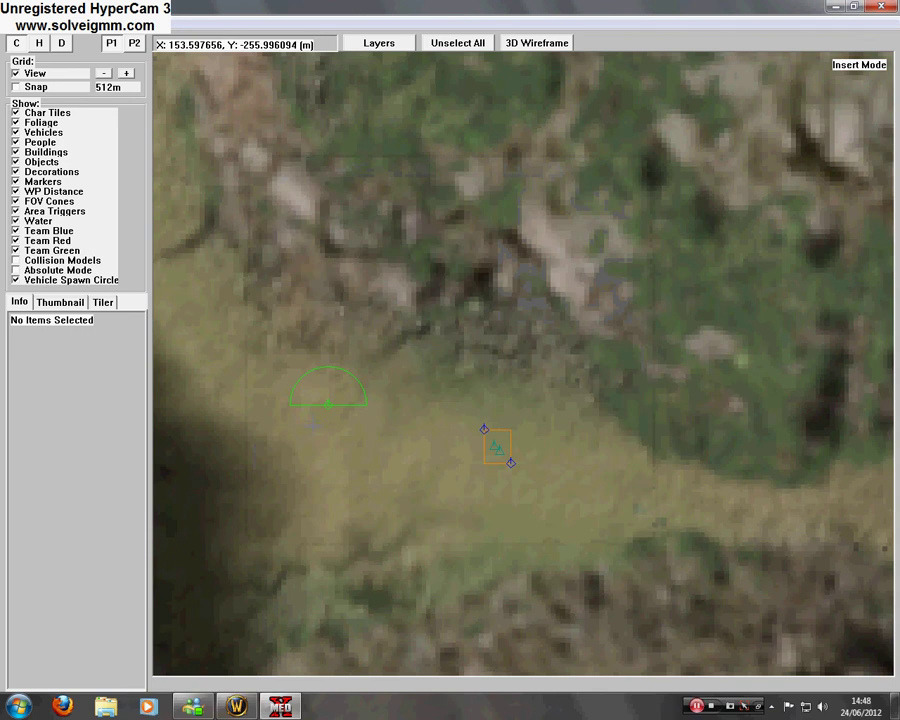
{"action": "left_click", "coordinate": [308, 405]}
{"action": "key", "text": "Escape"}
{"action": "left_click", "coordinate": [305, 400]}
{"action": "key", "text": "Escape"}
{"action": "right_click", "coordinate": [361, 416]}
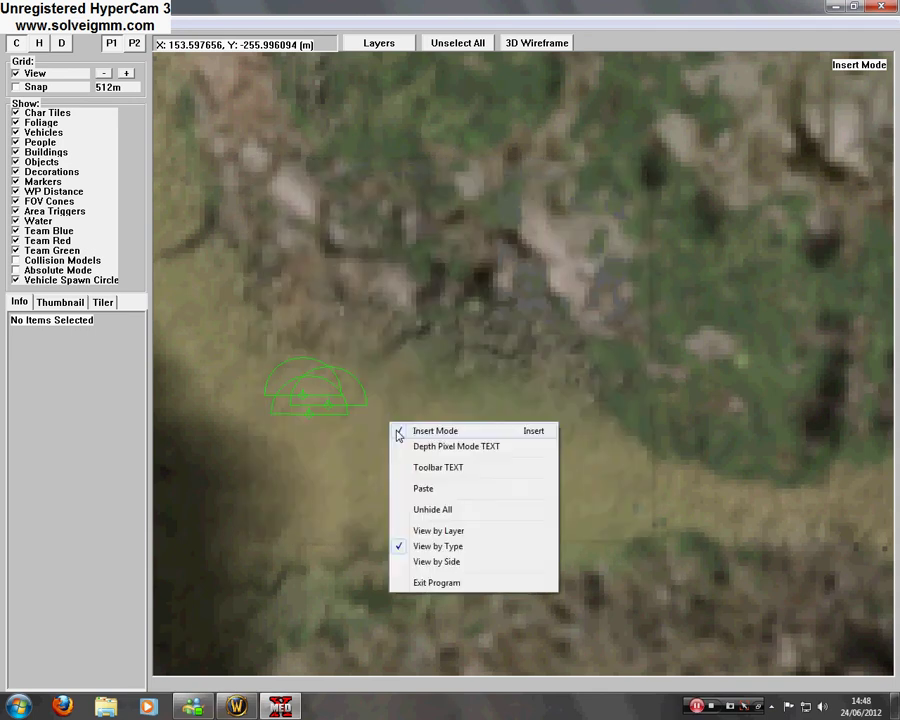
Step: Leave Insert Mode and give empty group slot 3 the description 'Bad' in Edit > Groups
{"action": "key", "text": "Escape"}
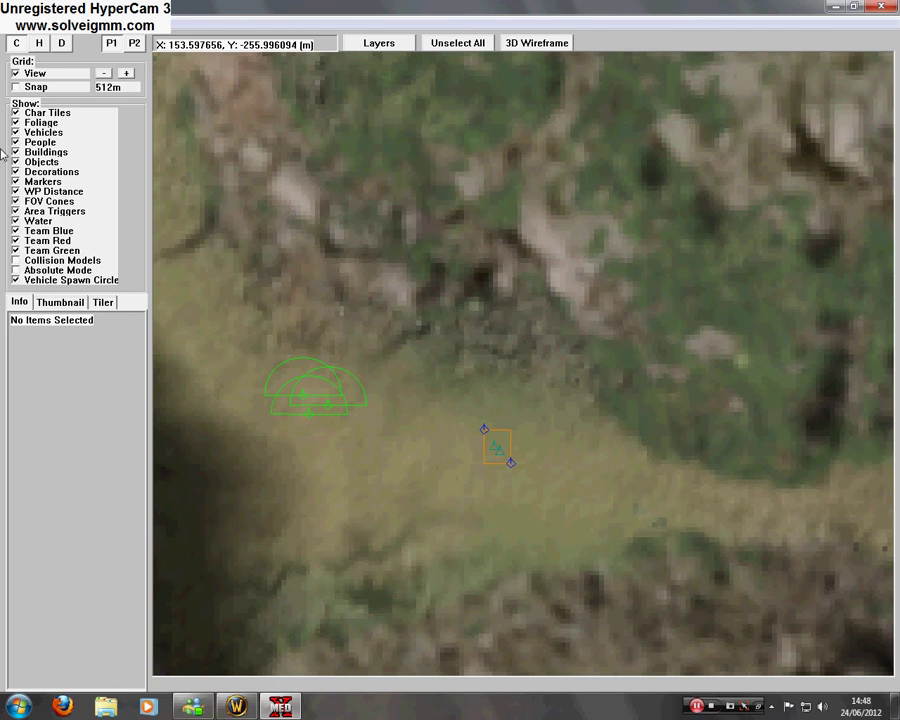
{"action": "left_click", "coordinate": [29, 27]}
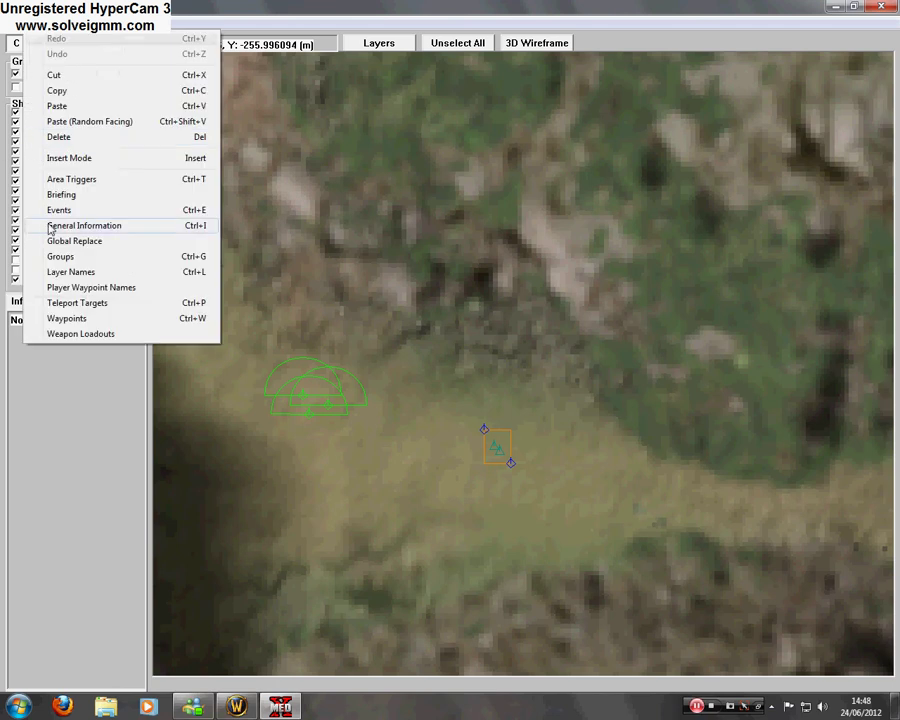
{"action": "left_click", "coordinate": [68, 256]}
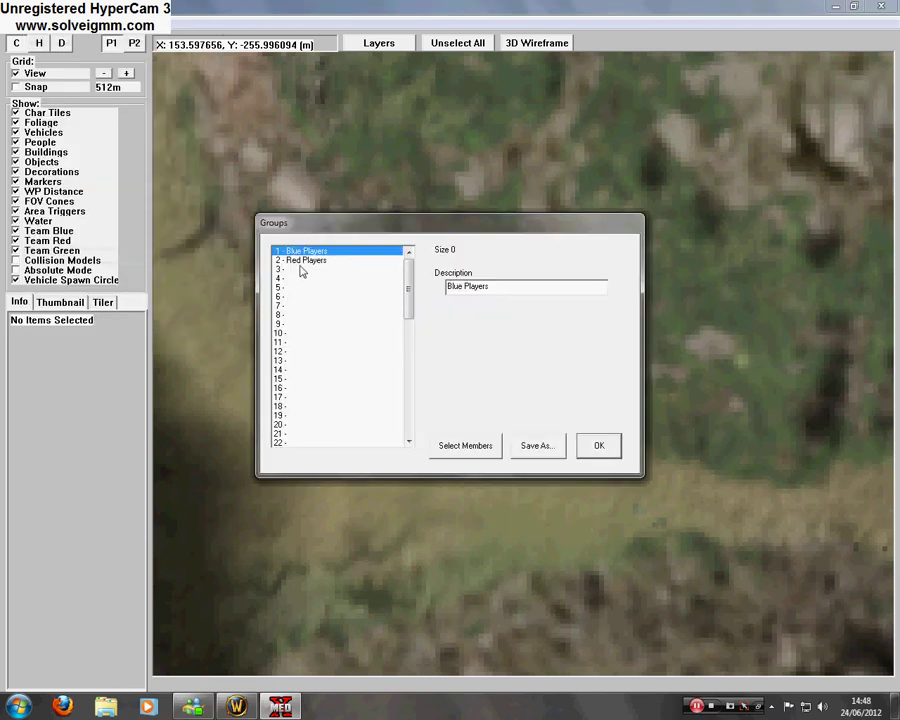
{"action": "left_click", "coordinate": [300, 269]}
{"action": "left_click", "coordinate": [473, 286]}
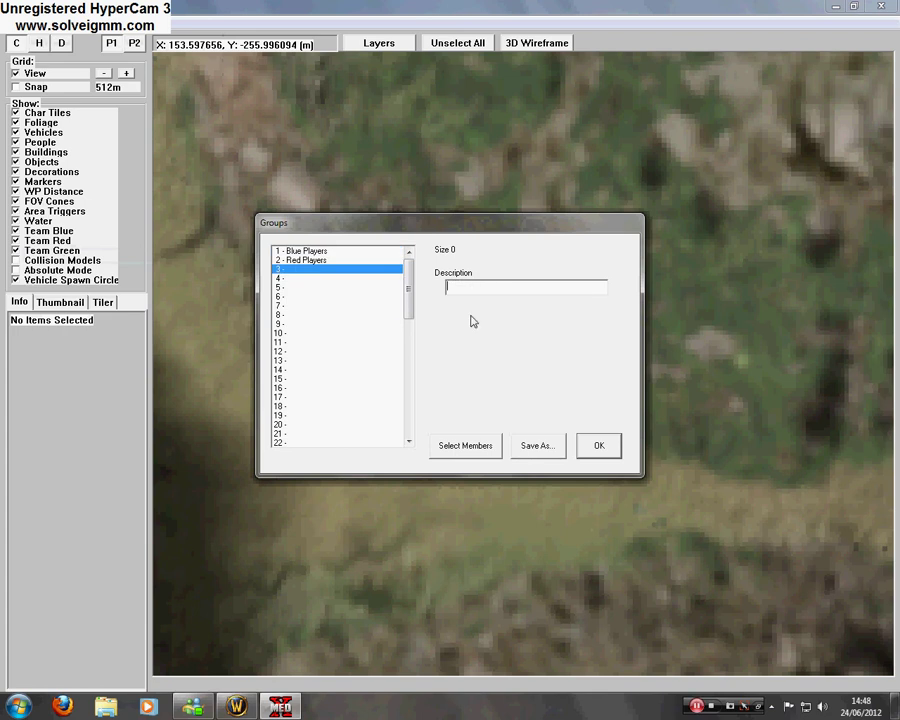
{"action": "type", "text": "Bad"}
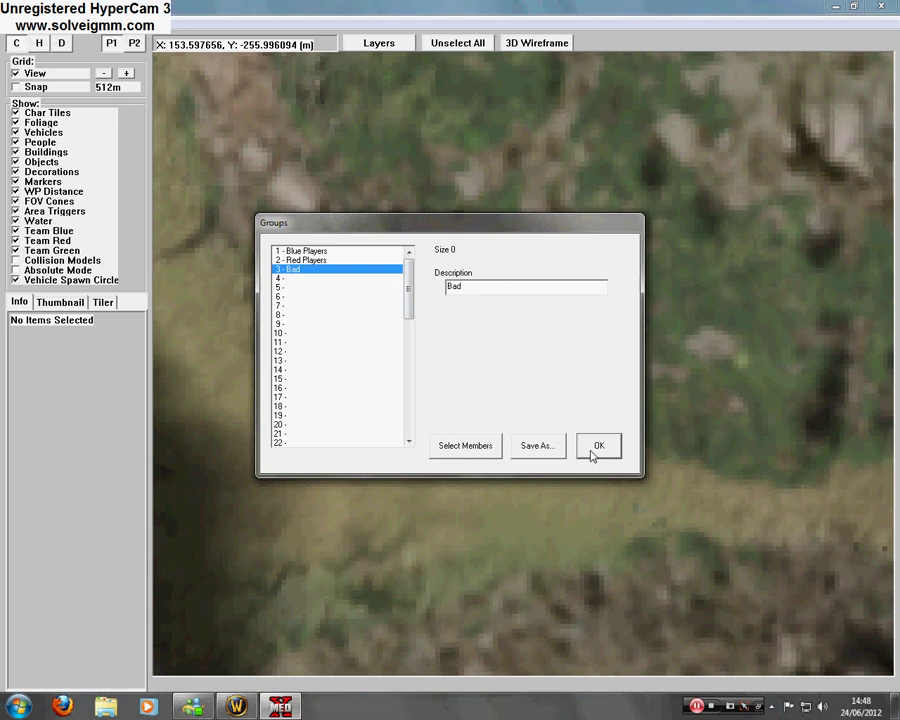
{"action": "left_click", "coordinate": [596, 447]}
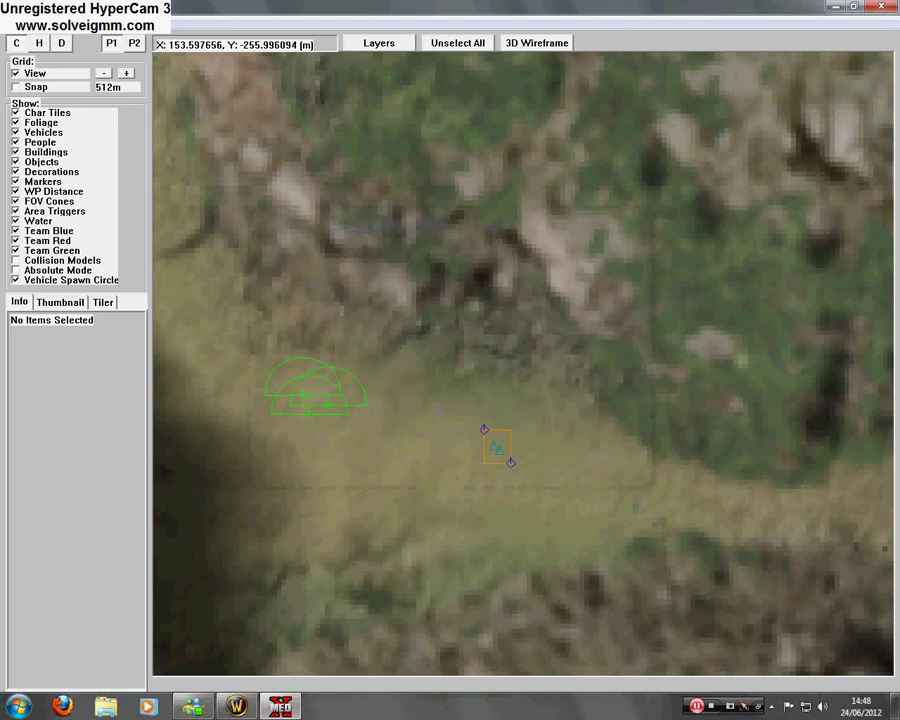
Step: Set the three selected soldiers' Group to 3 - Bad and tick Mission Critical Item
{"action": "left_click", "coordinate": [309, 412]}
{"action": "left_click", "coordinate": [328, 404], "text": "shift"}
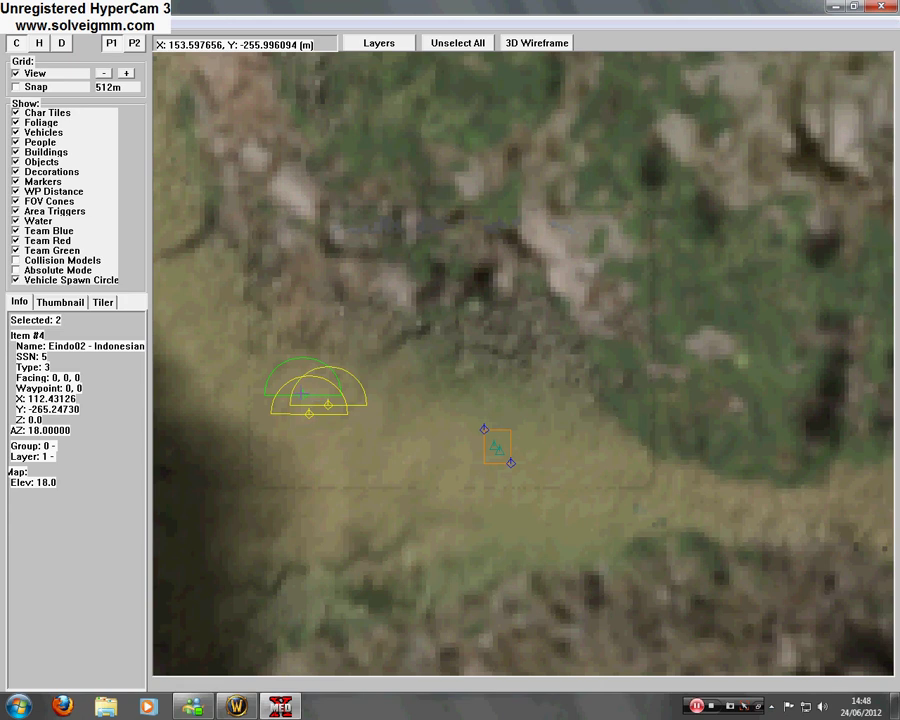
{"action": "left_click", "coordinate": [303, 395], "text": "shift"}
{"action": "double_click", "coordinate": [302, 396]}
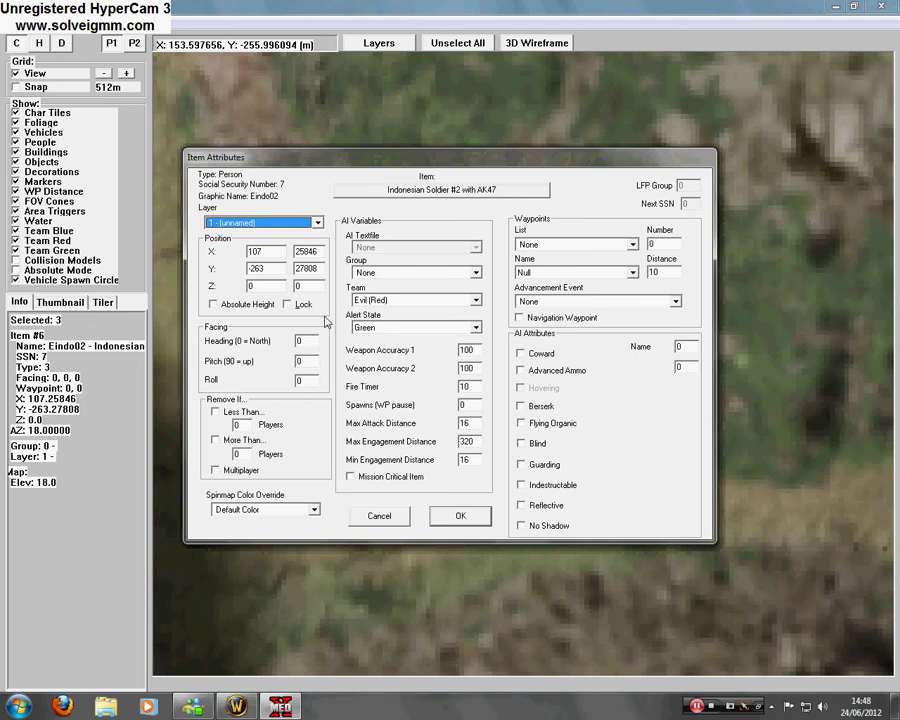
{"action": "left_click", "coordinate": [385, 272]}
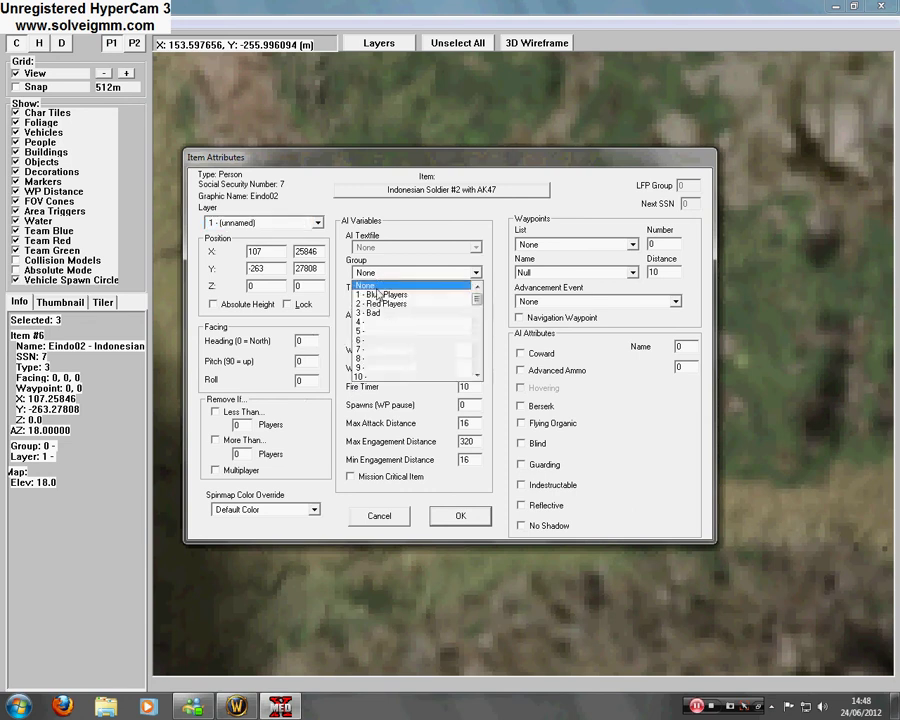
{"action": "left_click", "coordinate": [370, 313]}
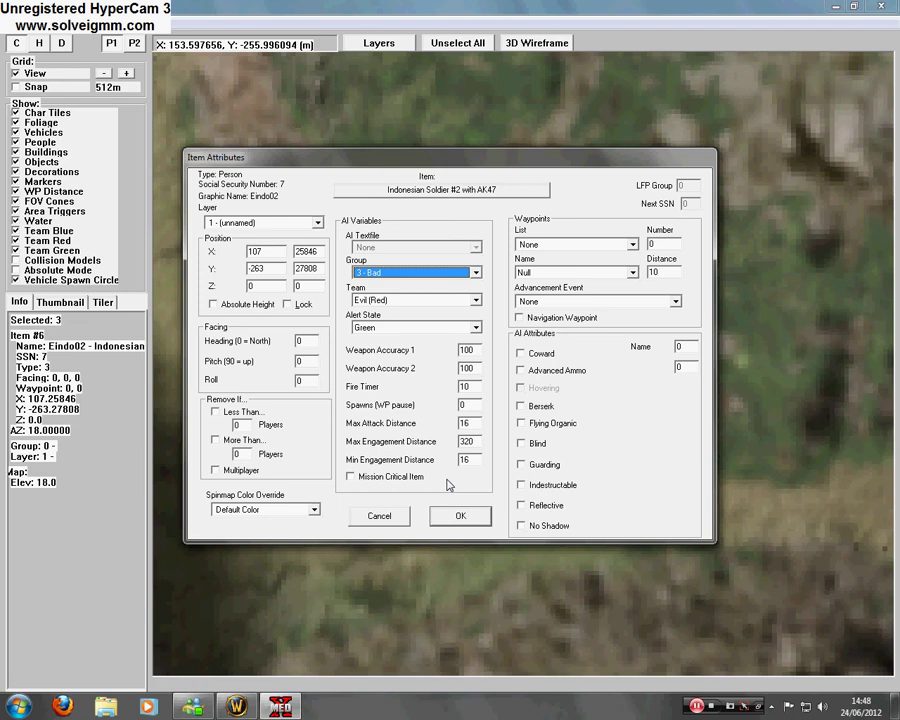
{"action": "left_click", "coordinate": [404, 476]}
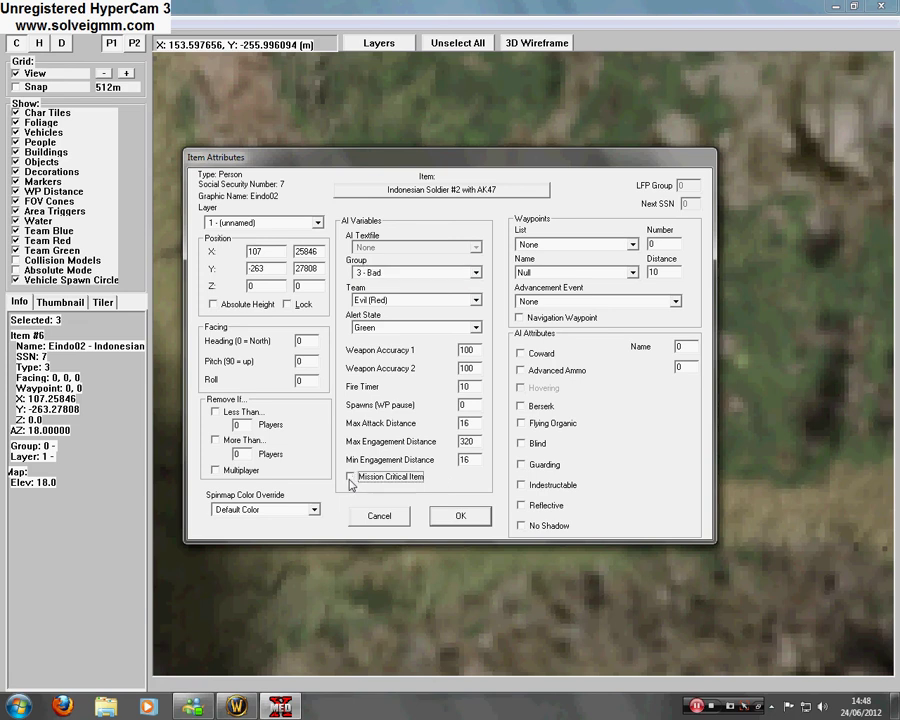
{"action": "left_click", "coordinate": [461, 518]}
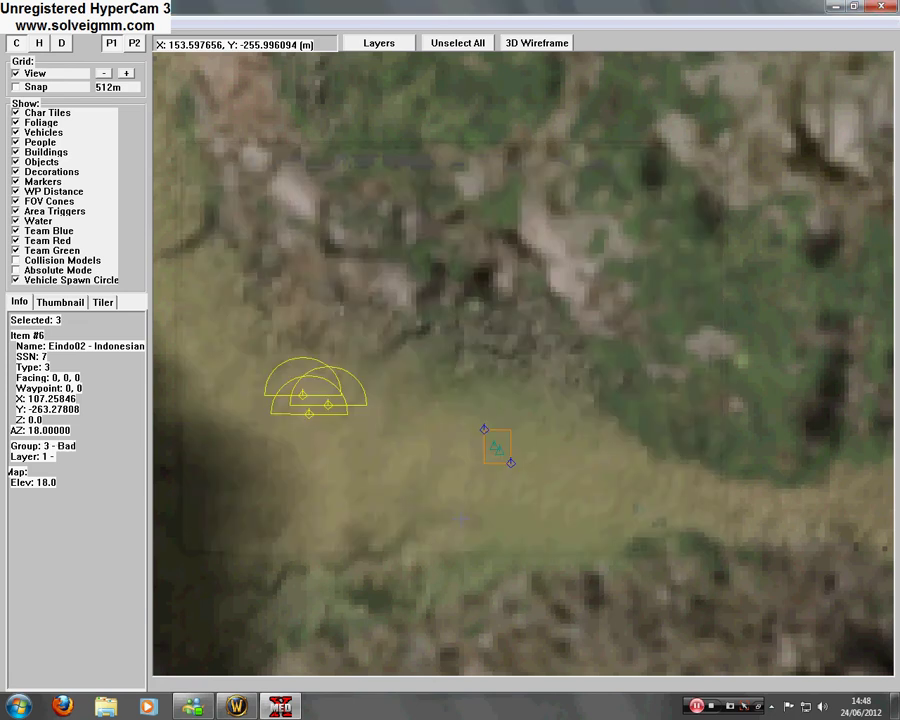
Step: Deselect the soldiers, then rename Event 0 to 'Game Start' in the Events dialog
{"action": "left_click", "coordinate": [445, 44]}
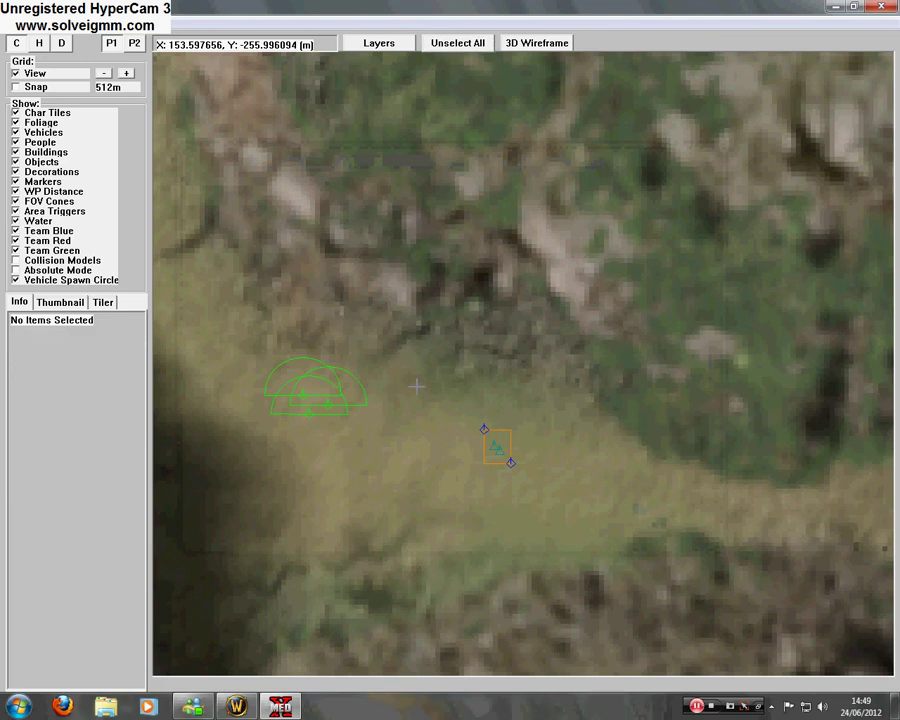
{"action": "left_click", "coordinate": [27, 25]}
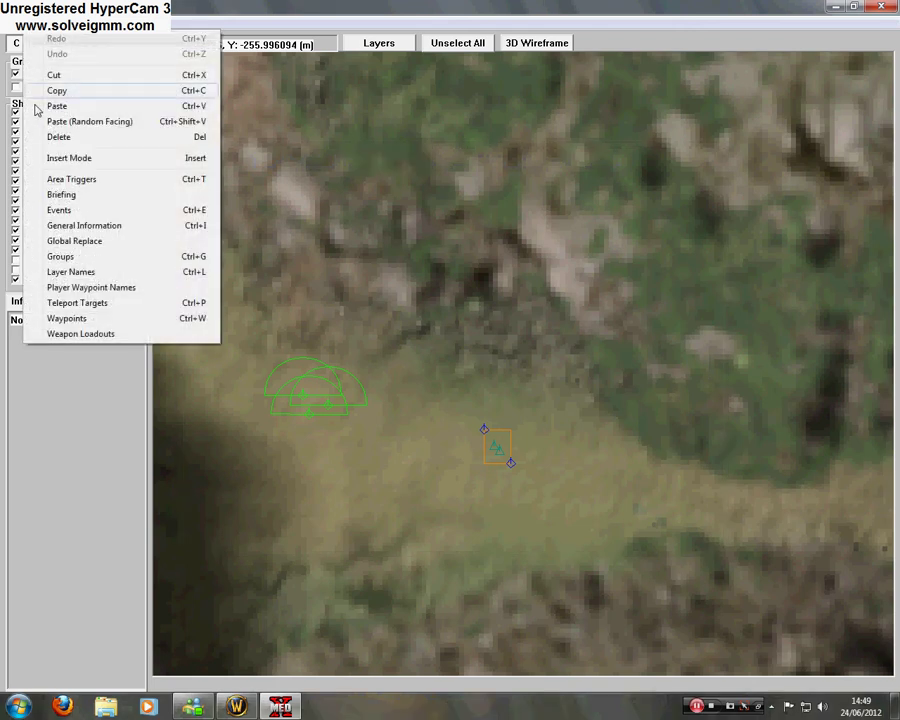
{"action": "left_click", "coordinate": [158, 210]}
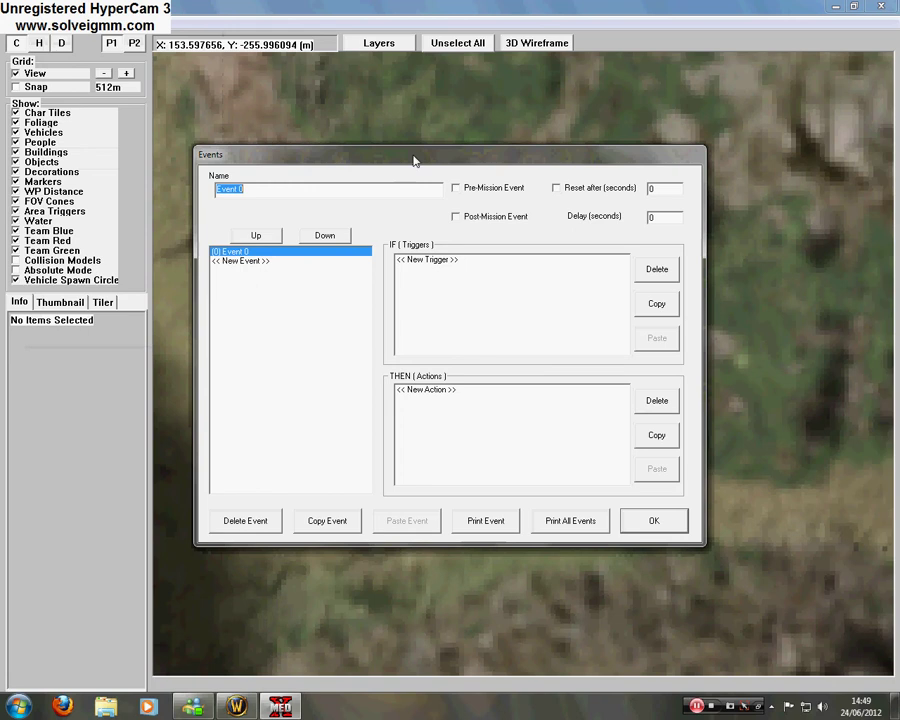
{"action": "left_click_drag", "start_coordinate": [414, 160], "coordinate": [609, 62]}
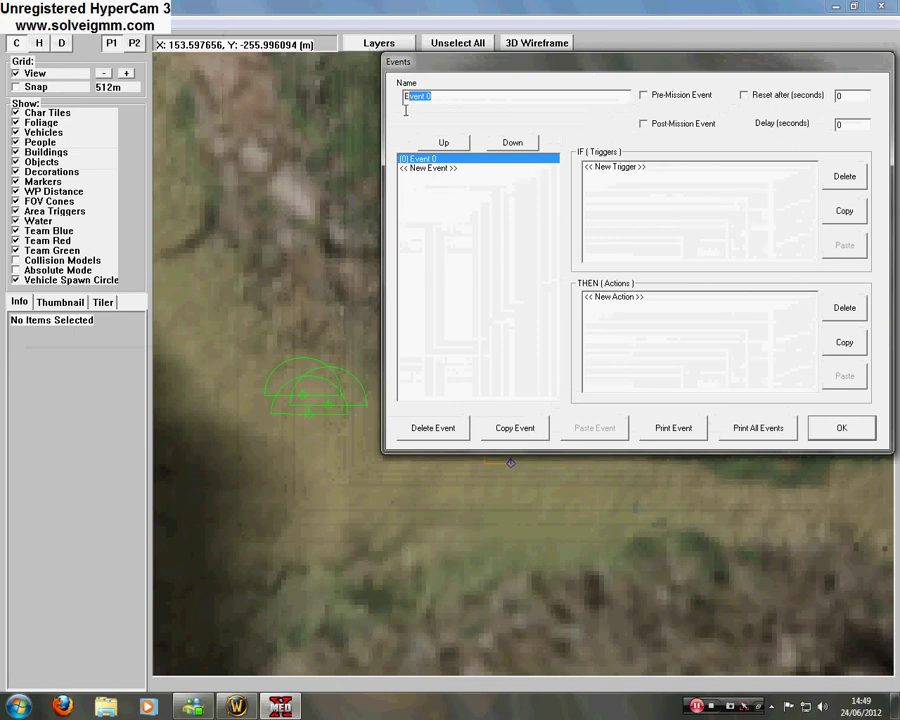
{"action": "type", "text": "Game Star"}
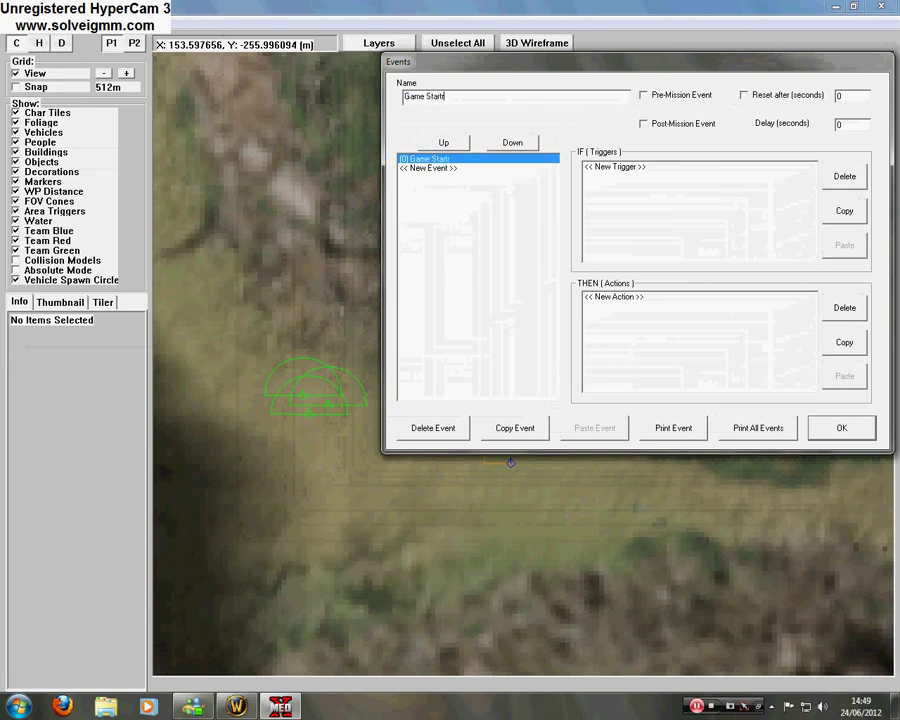
{"action": "type", "text": "t"}
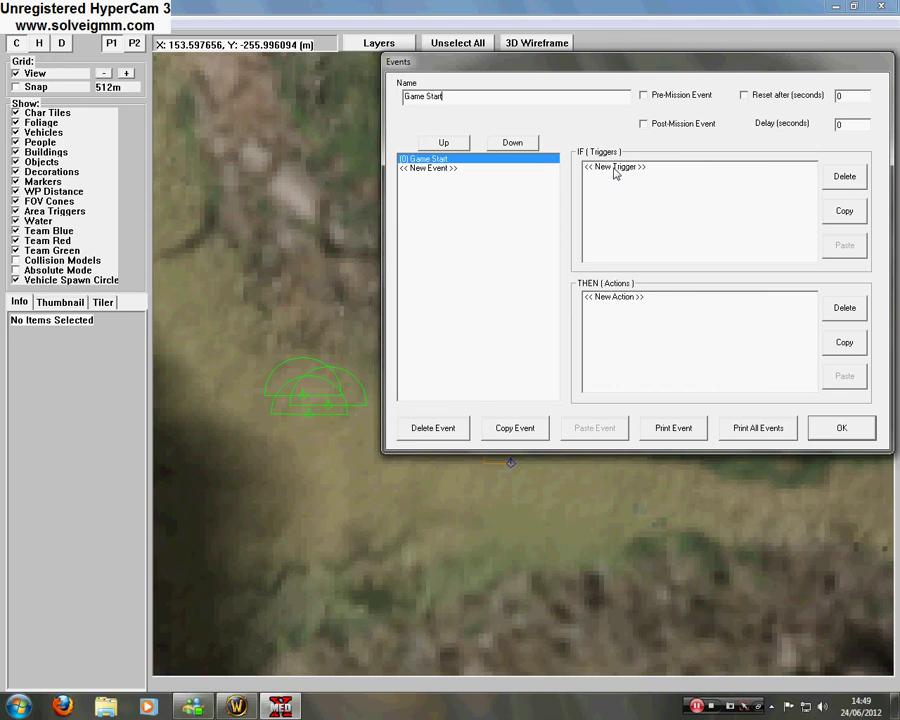
{"action": "left_click", "coordinate": [615, 168]}
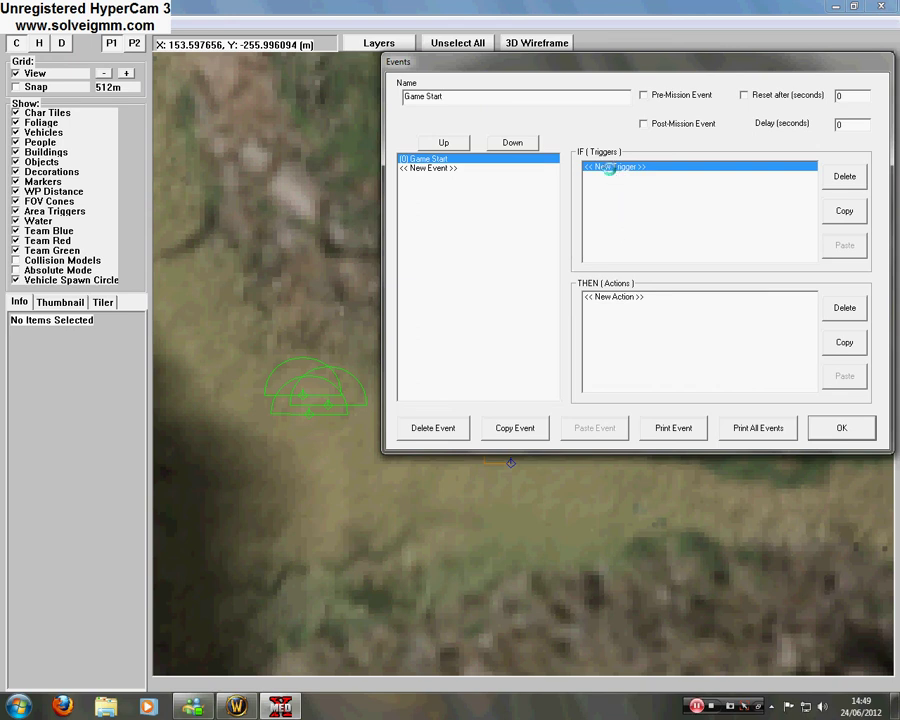
Step: Add a Group Area Trigger: group 1 - Blue Players within area 1 - Game Start
{"action": "double_click", "coordinate": [609, 168]}
{"action": "left_click", "coordinate": [504, 208]}
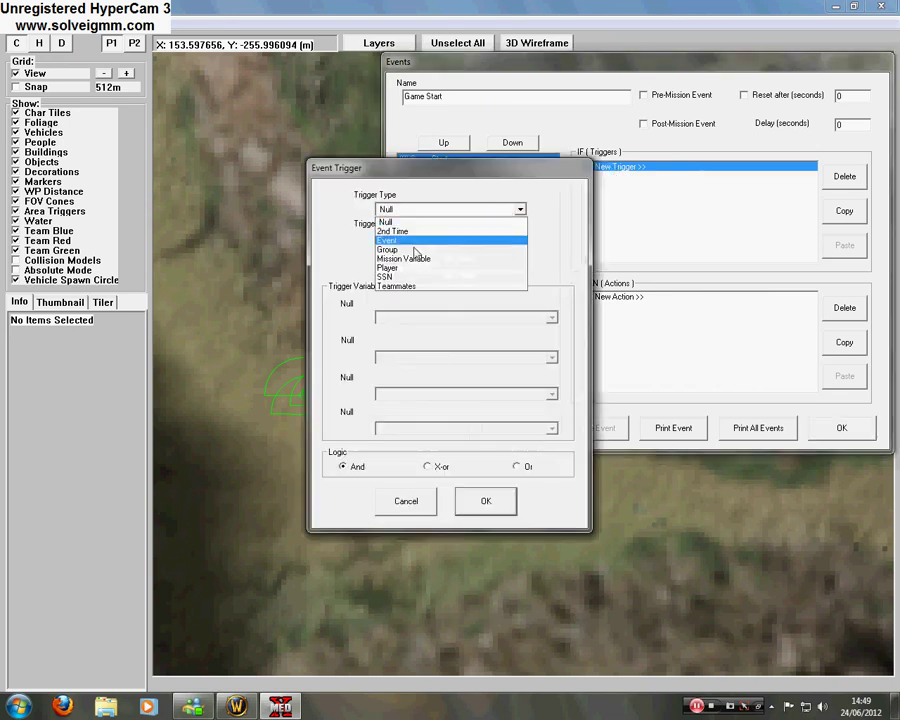
{"action": "left_click", "coordinate": [415, 250]}
{"action": "left_click", "coordinate": [412, 238]}
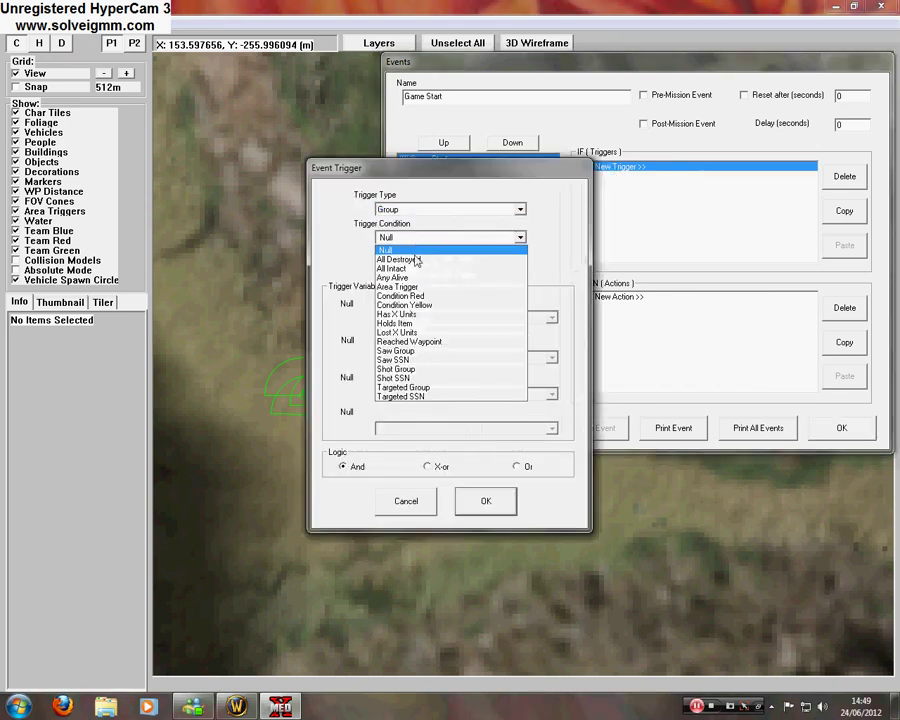
{"action": "left_click", "coordinate": [415, 288]}
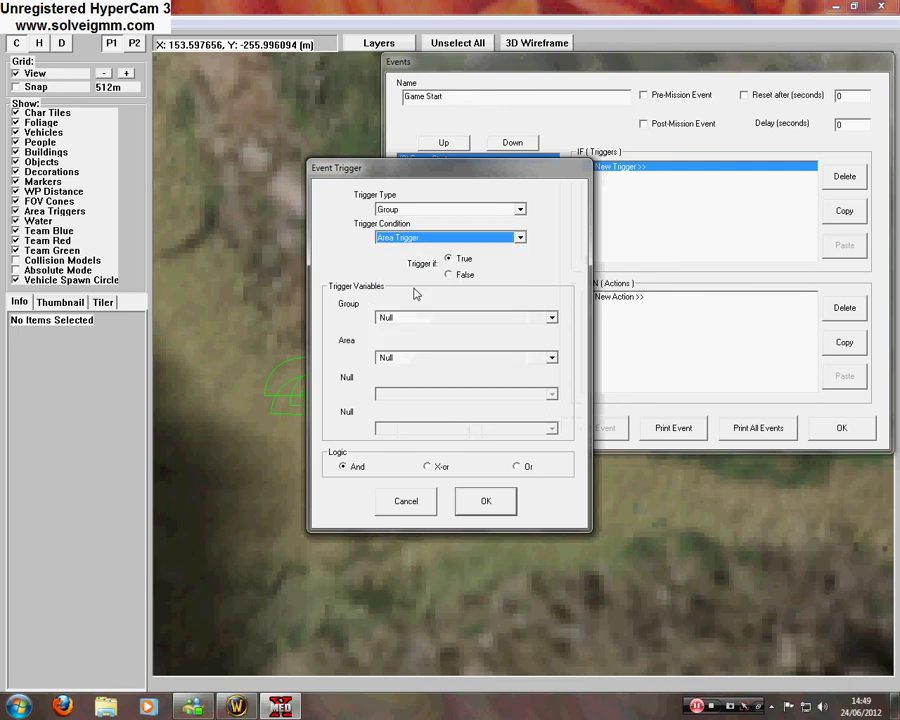
{"action": "left_click", "coordinate": [402, 317]}
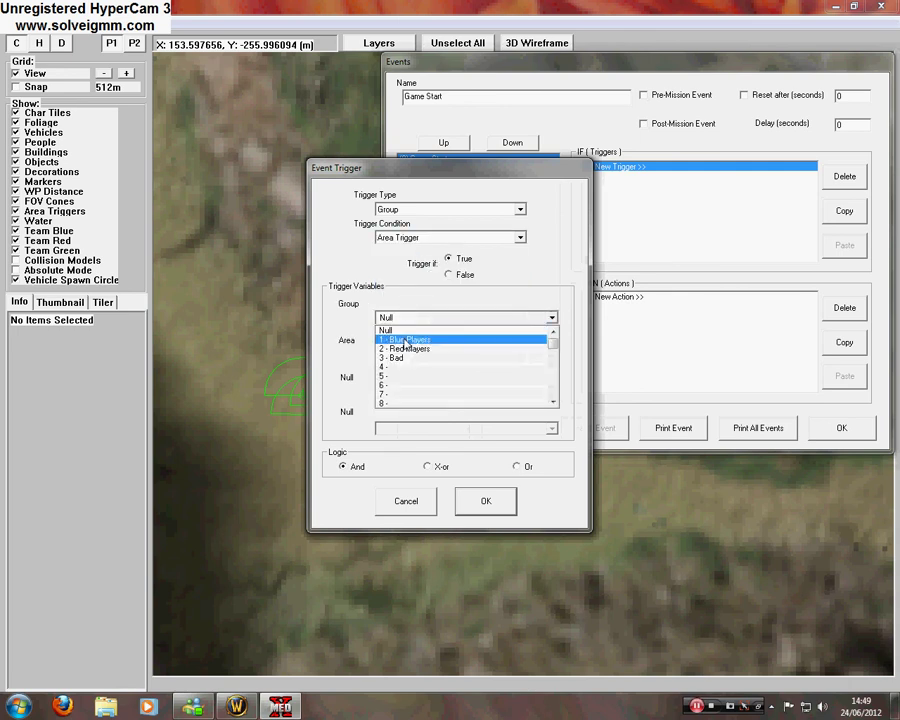
{"action": "left_click", "coordinate": [471, 341]}
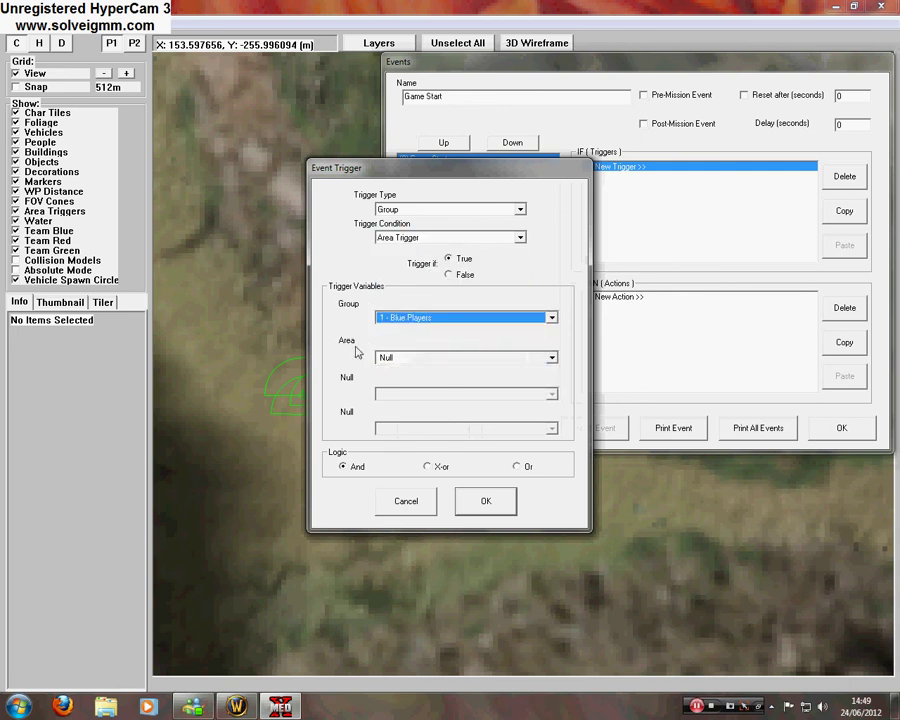
{"action": "left_click", "coordinate": [421, 361]}
{"action": "left_click", "coordinate": [412, 377]}
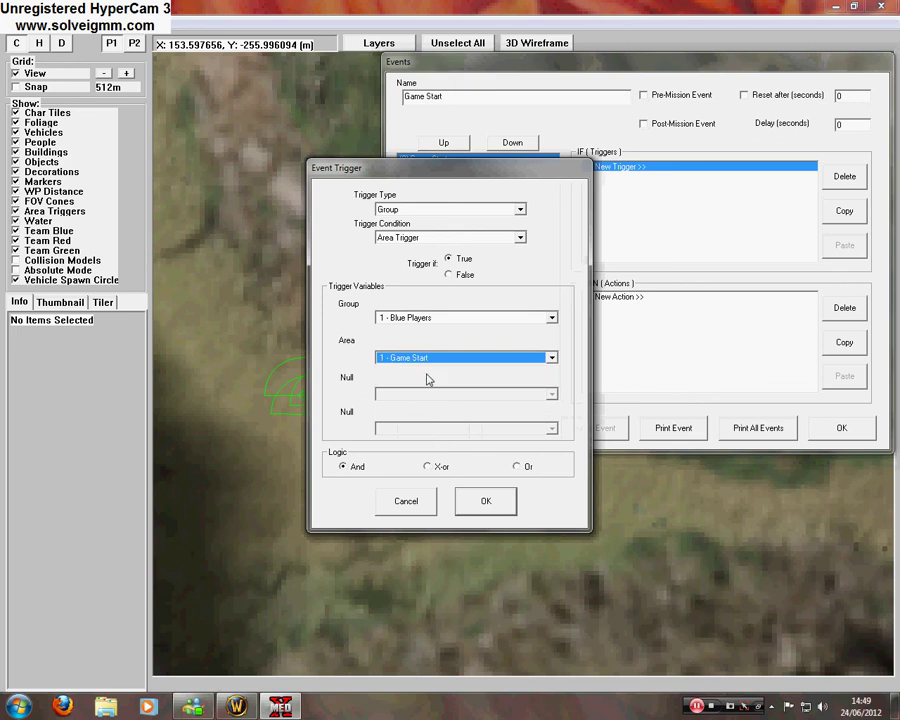
{"action": "left_click", "coordinate": [484, 497]}
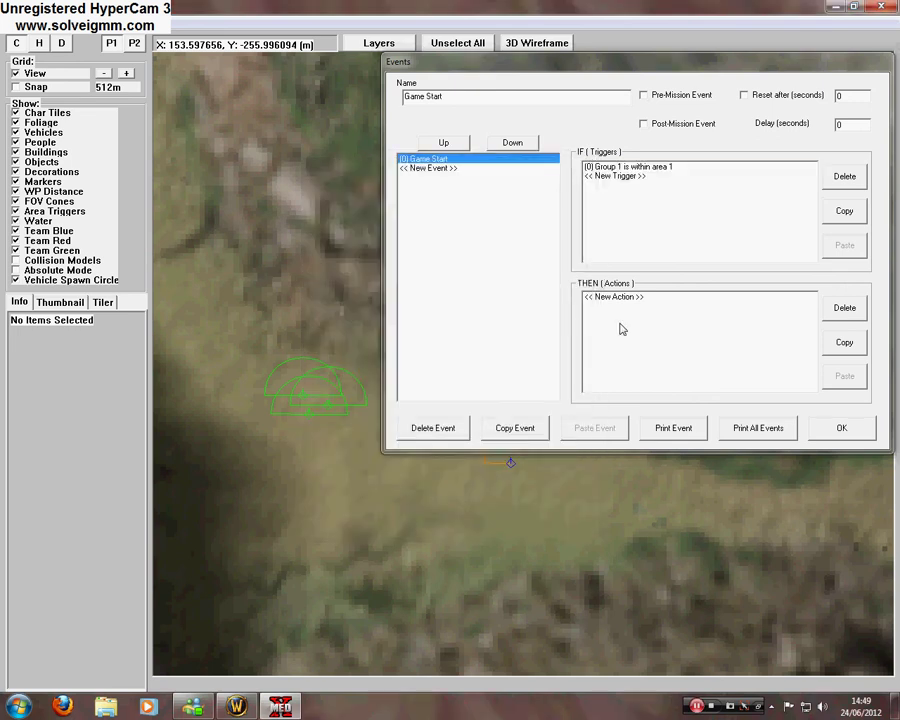
Step: Add a Show Win Subgoal action for sub goal 1 (Eliminate all resistance) with variable status 1
{"action": "double_click", "coordinate": [634, 299]}
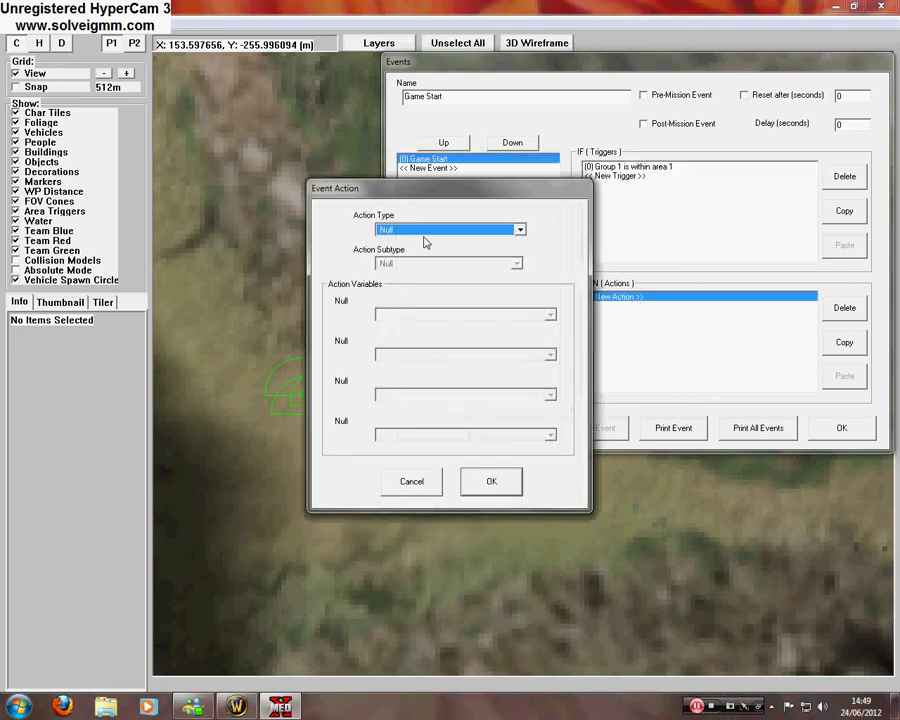
{"action": "left_click", "coordinate": [426, 231]}
{"action": "scroll", "coordinate": [430, 400], "scroll_direction": "down", "scroll_amount": 4}
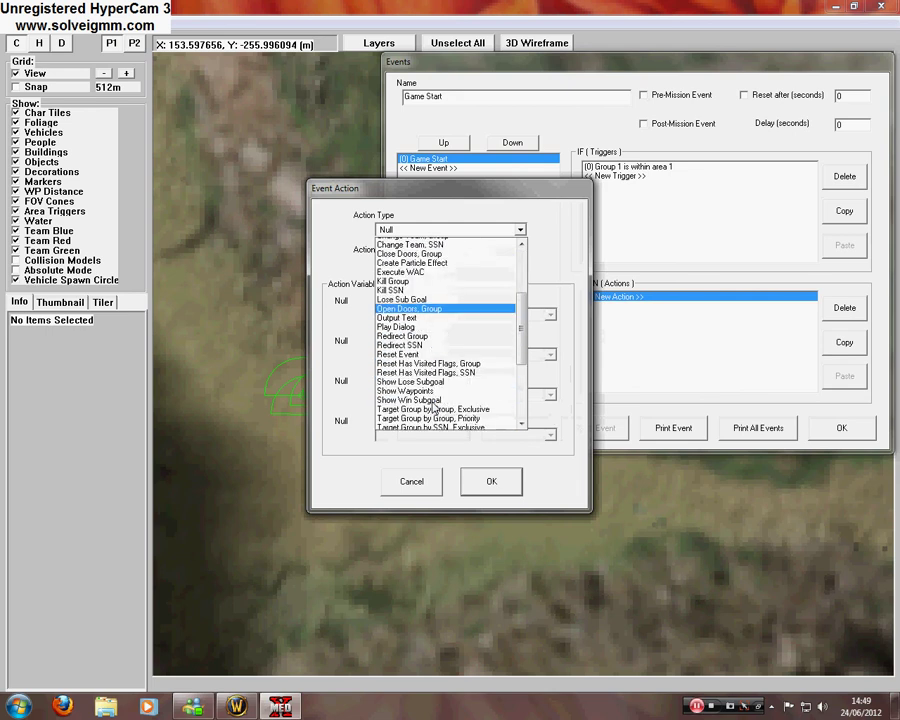
{"action": "scroll", "coordinate": [434, 408], "scroll_direction": "down", "scroll_amount": 1}
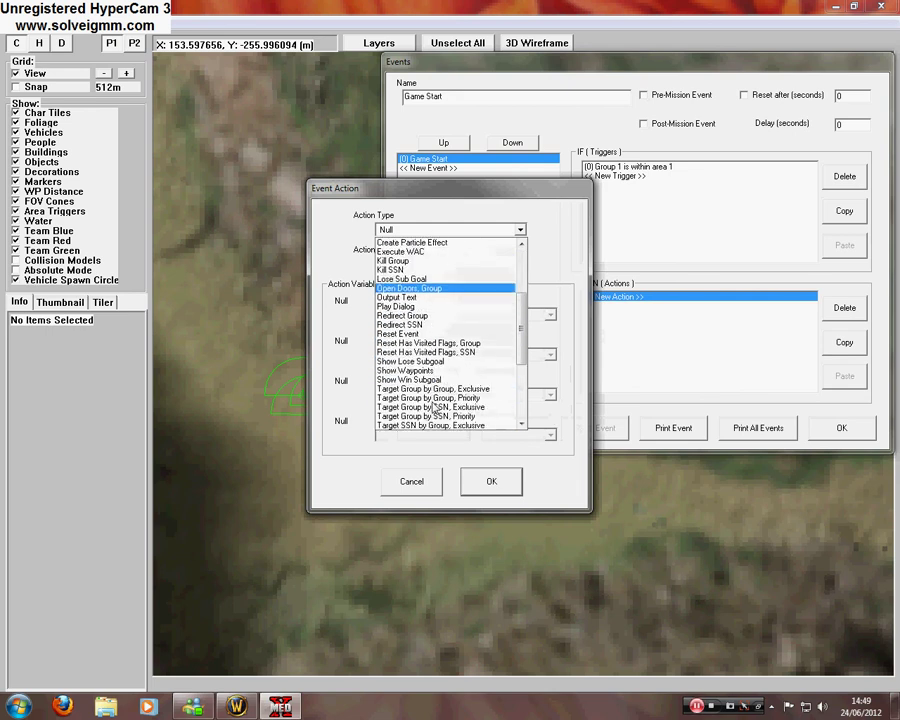
{"action": "left_click", "coordinate": [434, 381]}
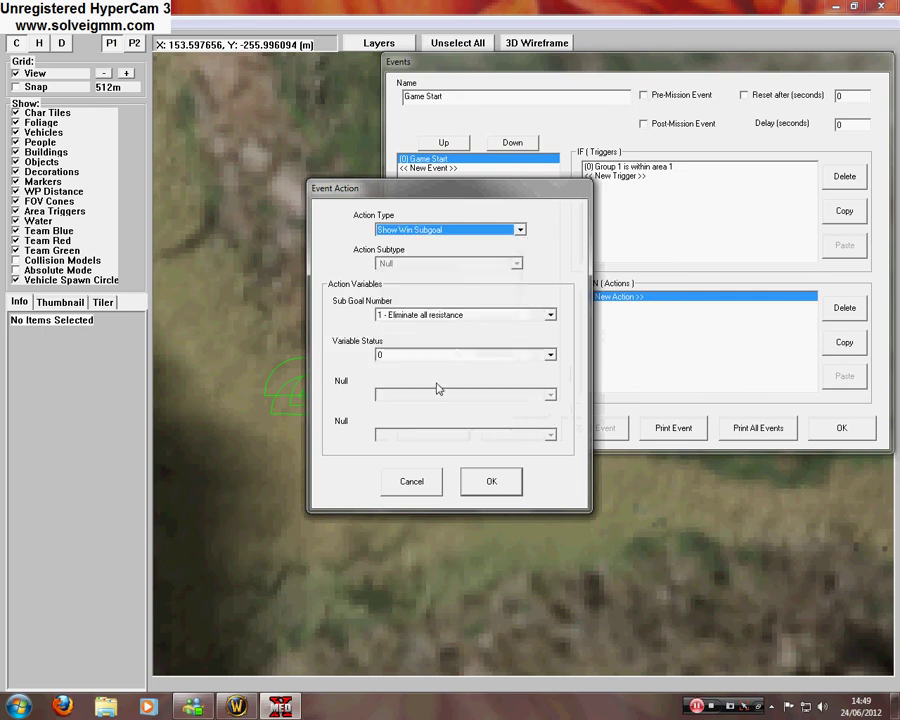
{"action": "left_click", "coordinate": [456, 316]}
{"action": "left_click", "coordinate": [456, 319]}
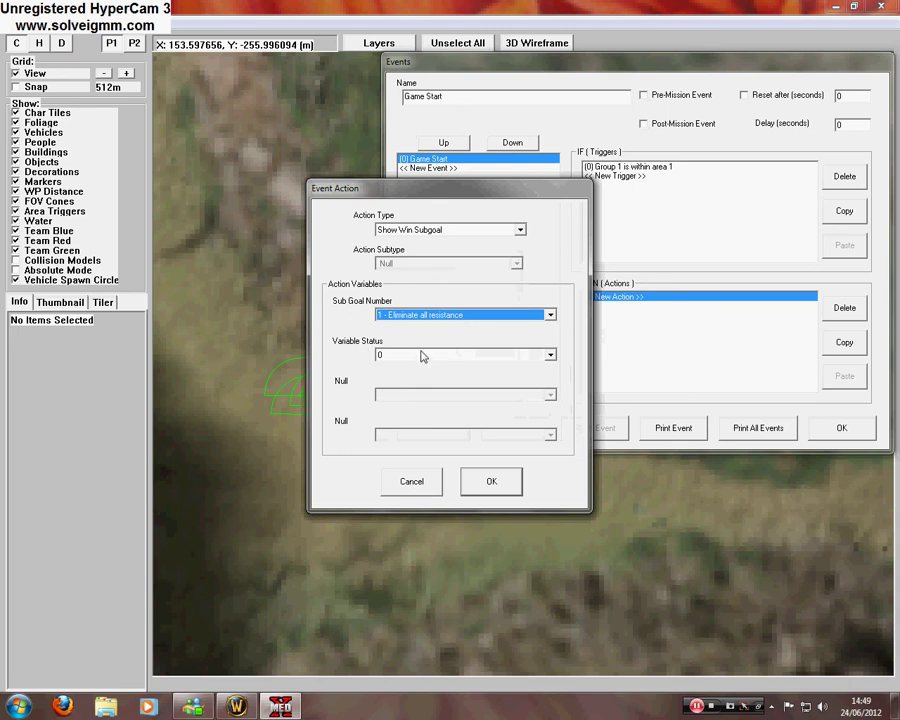
{"action": "left_click", "coordinate": [421, 356]}
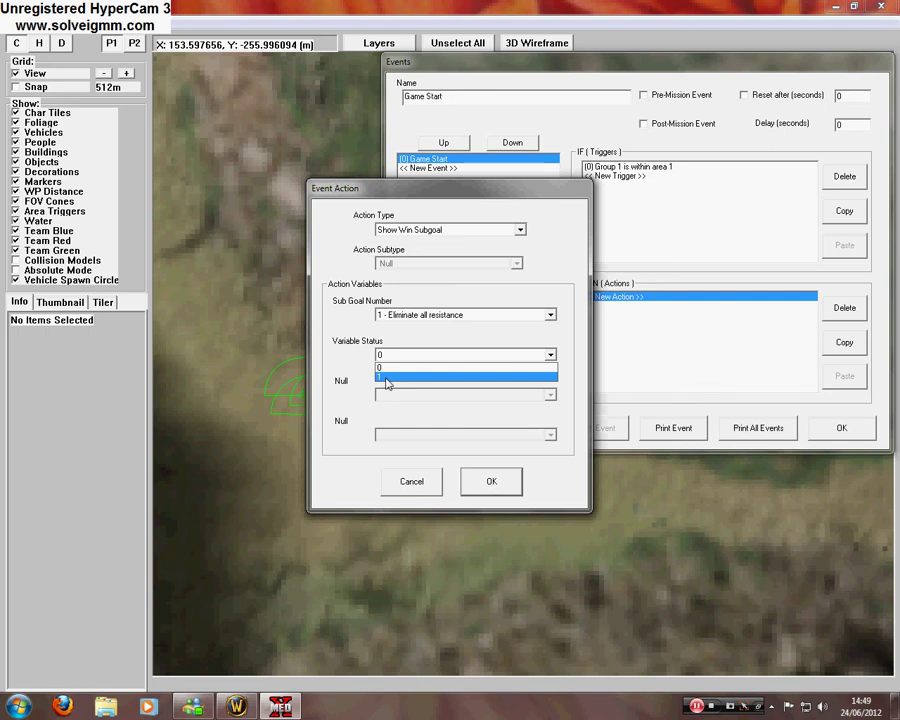
{"action": "left_click", "coordinate": [387, 377]}
{"action": "left_click", "coordinate": [486, 479]}
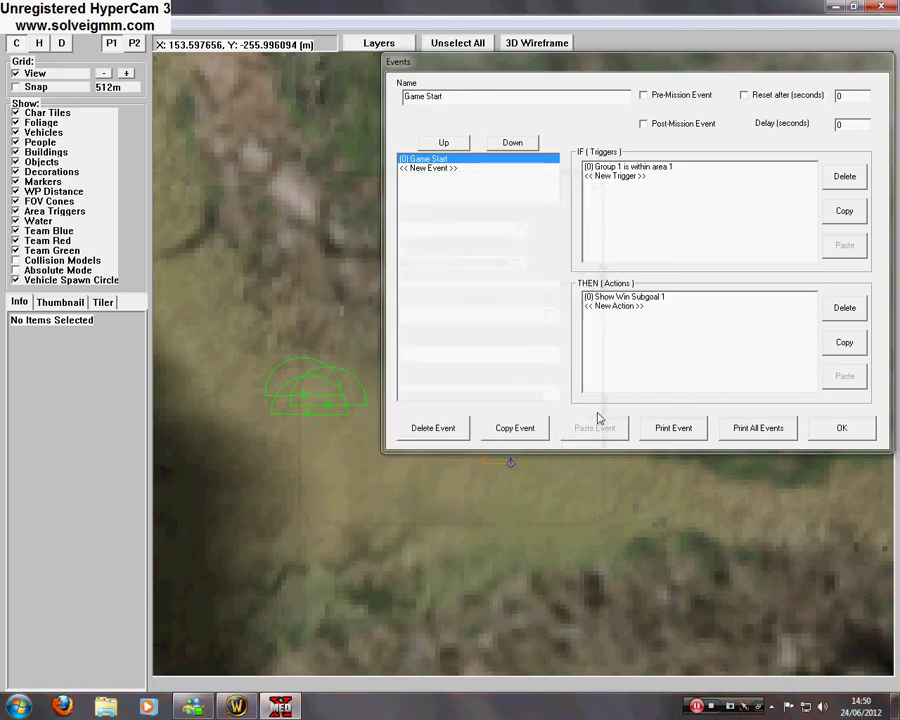
{"action": "double_click", "coordinate": [616, 306]}
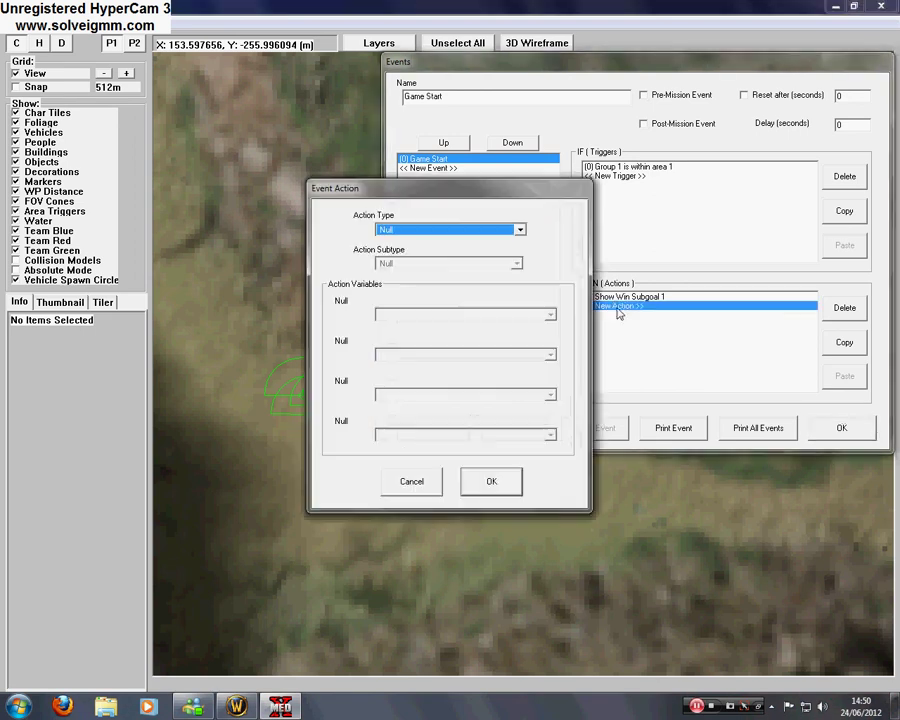
{"action": "left_click", "coordinate": [449, 231]}
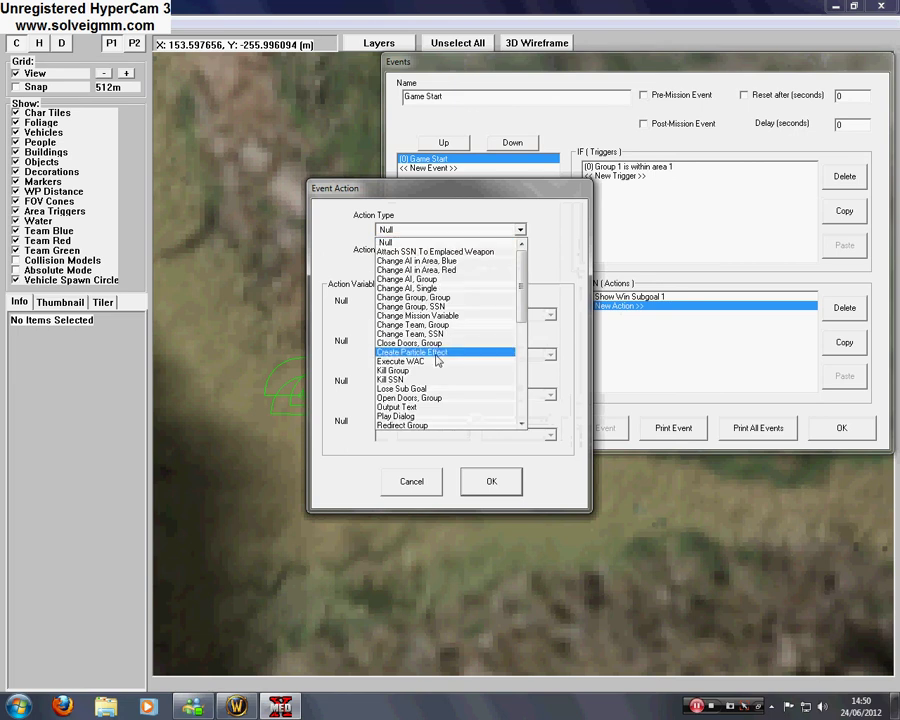
{"action": "scroll", "coordinate": [436, 362], "scroll_direction": "down", "scroll_amount": 9}
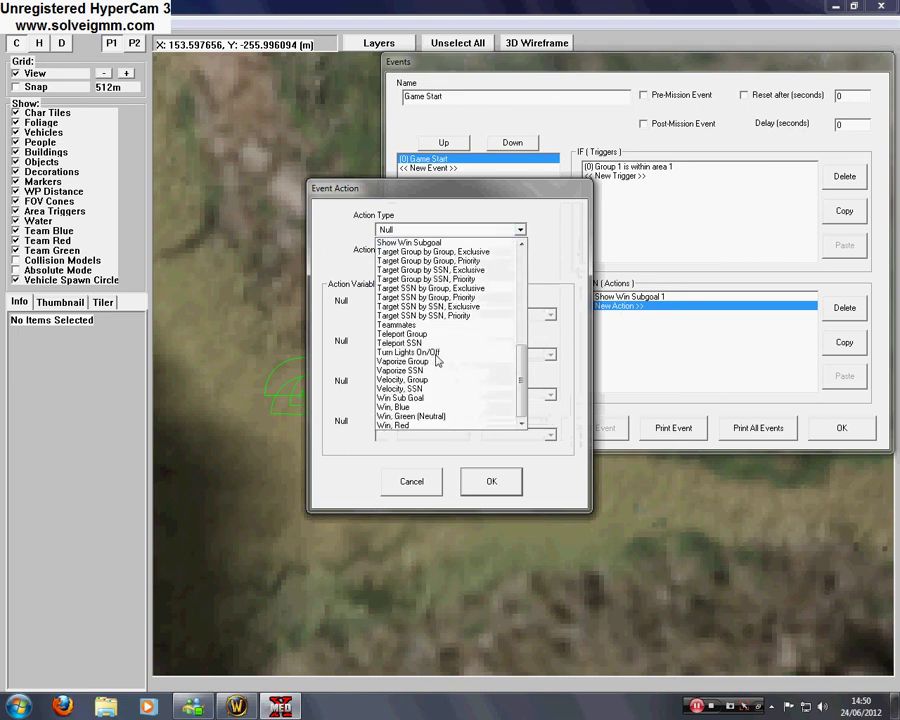
{"action": "left_click", "coordinate": [420, 397]}
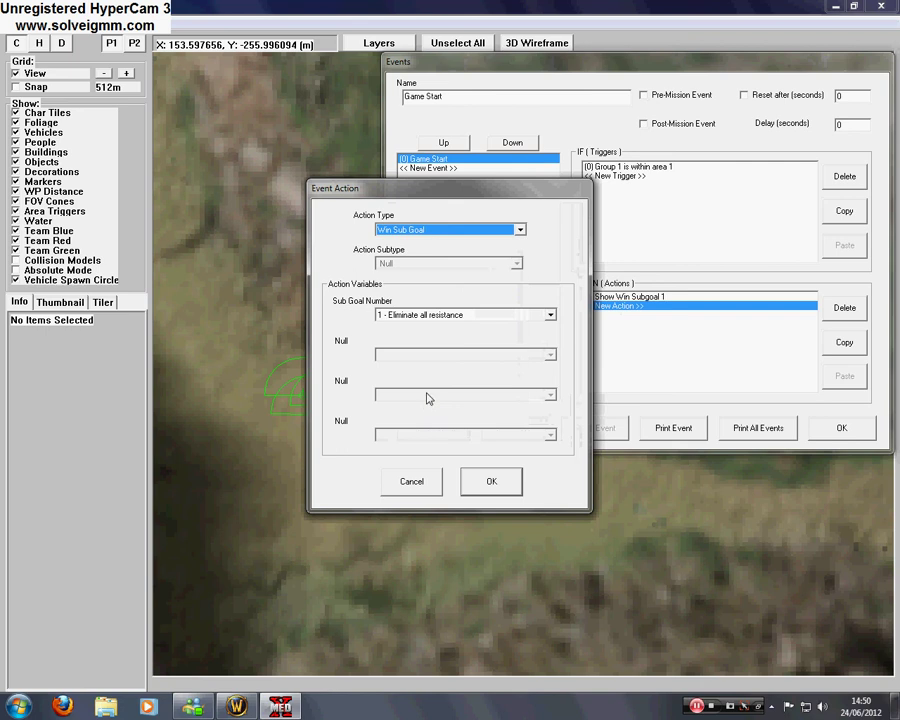
{"action": "left_click", "coordinate": [490, 486]}
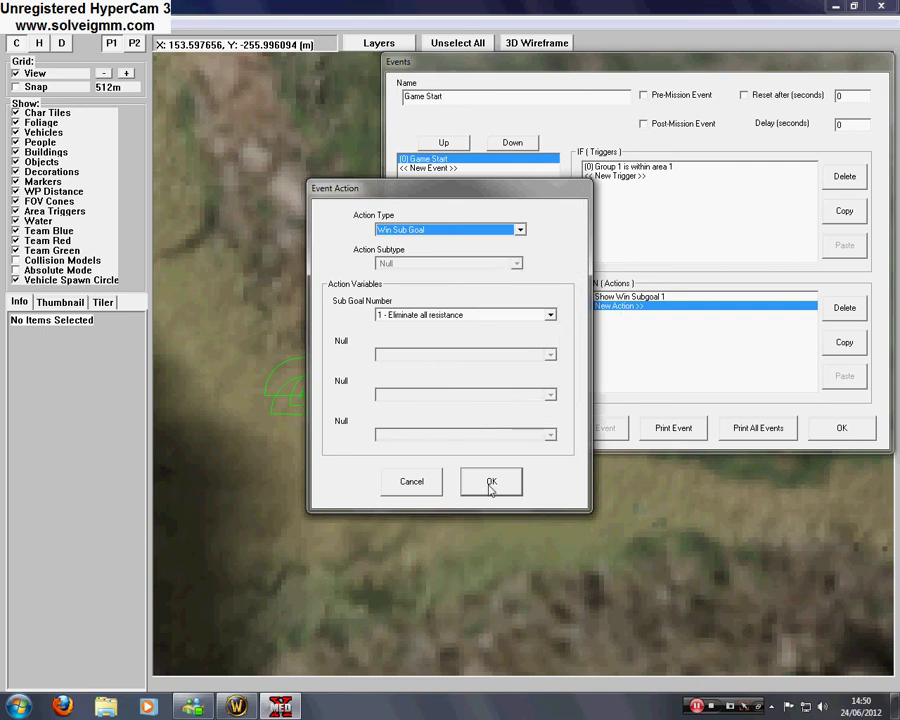
{"action": "left_click", "coordinate": [410, 484]}
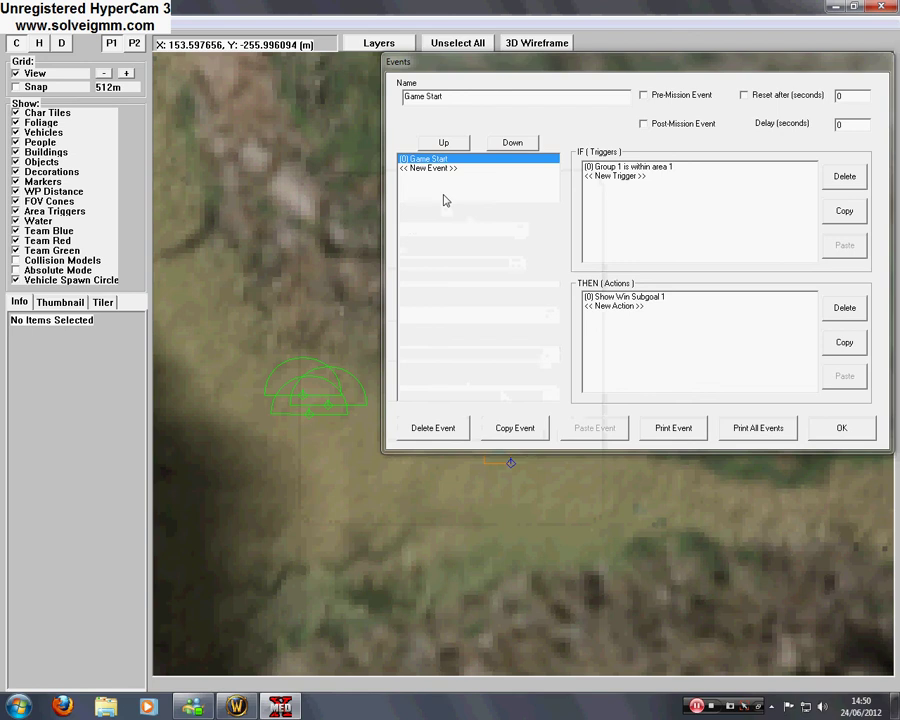
Step: Add a new event and rename it 'Game End'
{"action": "double_click", "coordinate": [428, 168]}
{"action": "left_click_drag", "start_coordinate": [452, 95], "coordinate": [373, 99]}
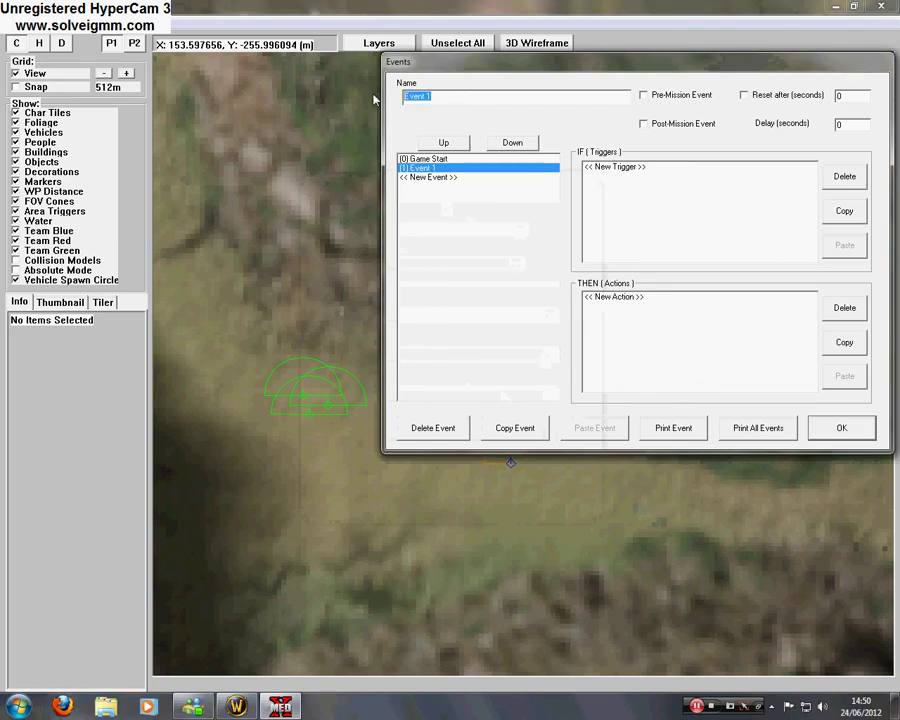
{"action": "type", "text": "Game End"}
Step: Give Game End a Group trigger with condition All Destroyed for group 3 - Bad
{"action": "double_click", "coordinate": [603, 170]}
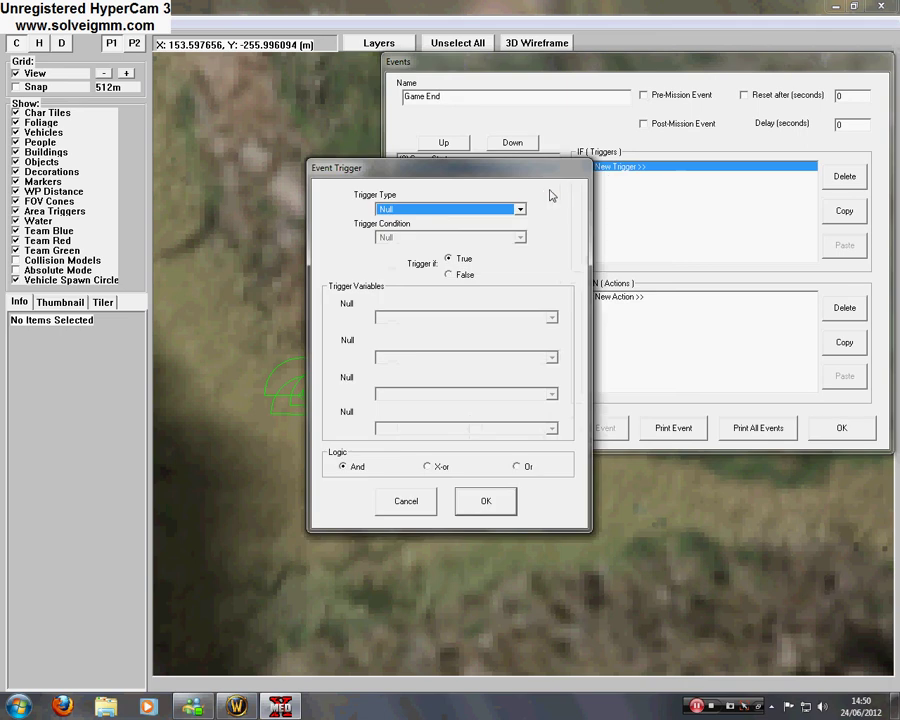
{"action": "left_click", "coordinate": [432, 210]}
{"action": "left_click", "coordinate": [400, 249]}
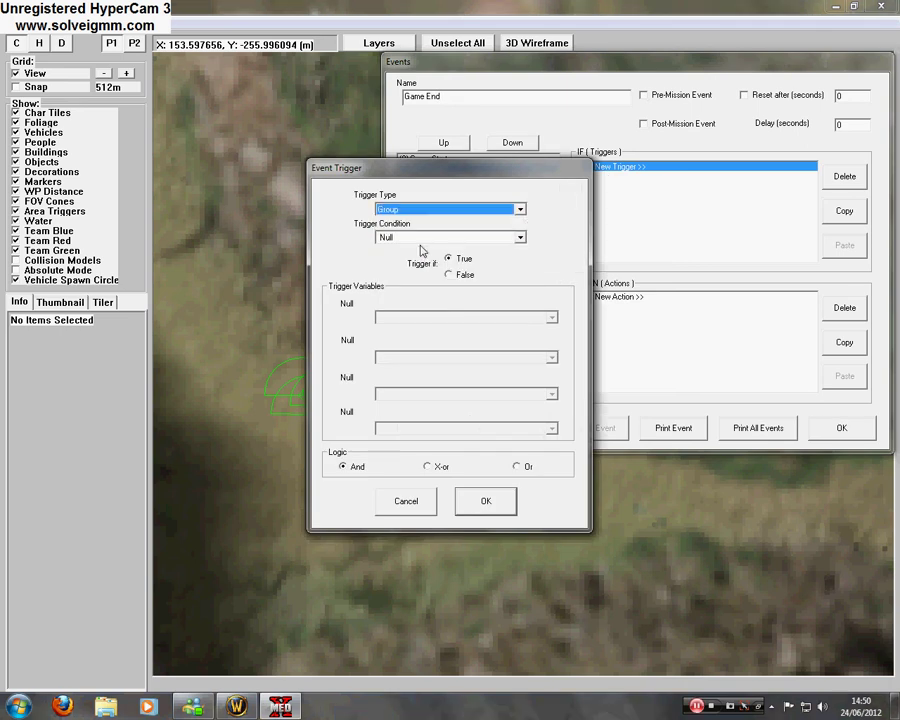
{"action": "left_click", "coordinate": [422, 237]}
{"action": "left_click", "coordinate": [421, 260]}
{"action": "left_click", "coordinate": [437, 317]}
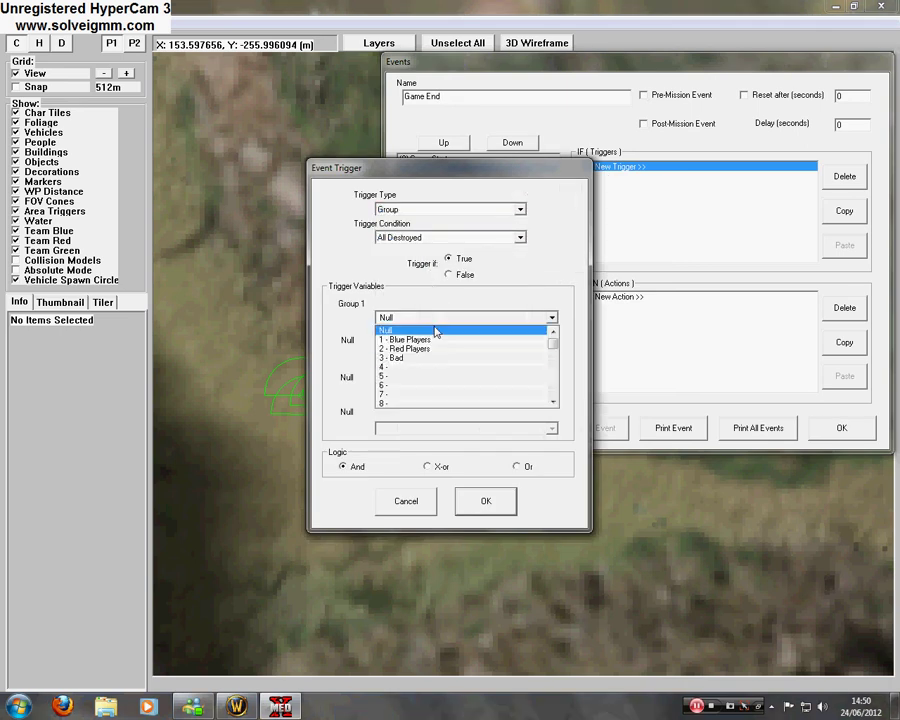
{"action": "left_click", "coordinate": [396, 356]}
{"action": "left_click", "coordinate": [486, 500]}
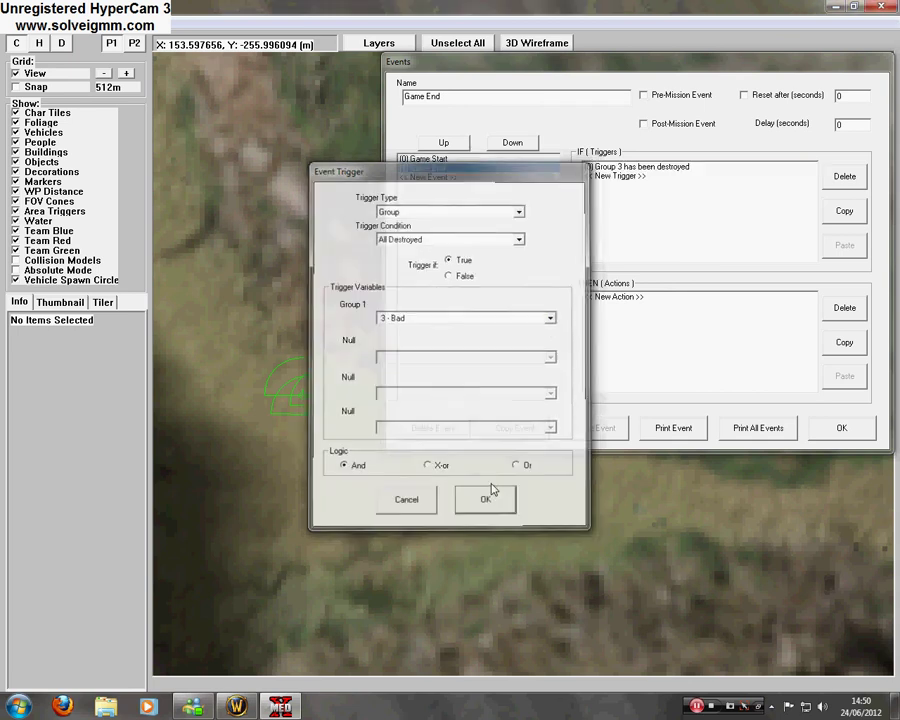
Step: Add a Win Sub Goal action to the Game End event
{"action": "double_click", "coordinate": [625, 299]}
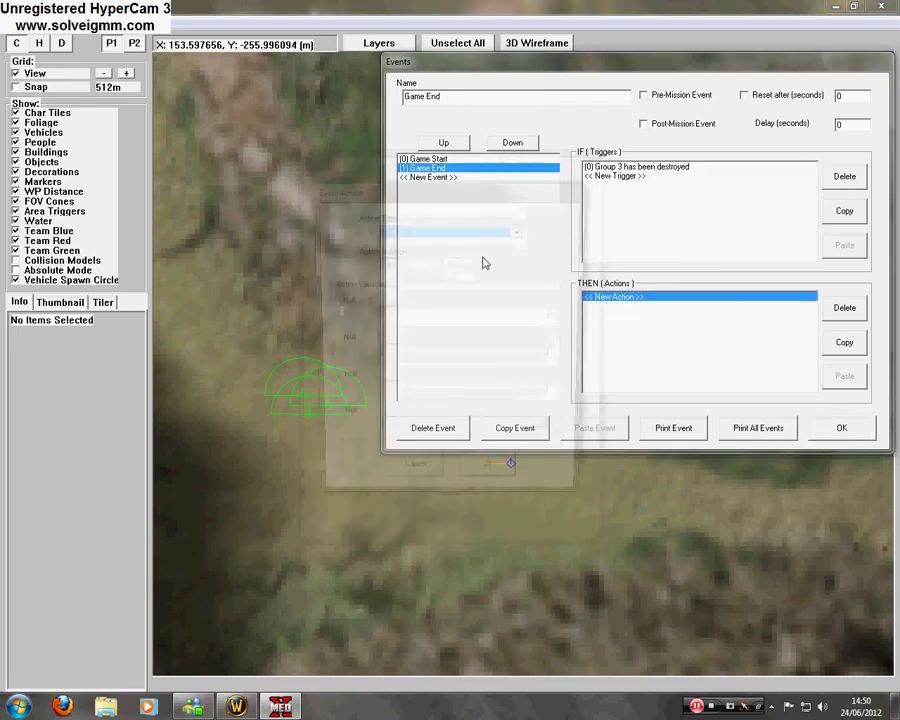
{"action": "left_click", "coordinate": [496, 231]}
{"action": "scroll", "coordinate": [451, 320], "scroll_direction": "down", "scroll_amount": 8}
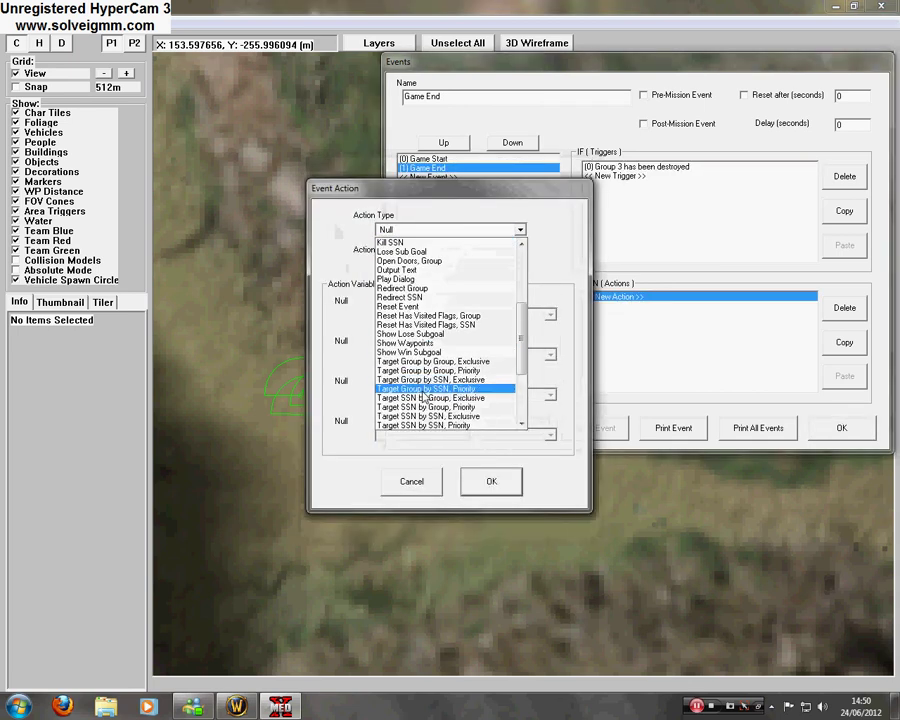
{"action": "scroll", "coordinate": [432, 410], "scroll_direction": "down", "scroll_amount": 1}
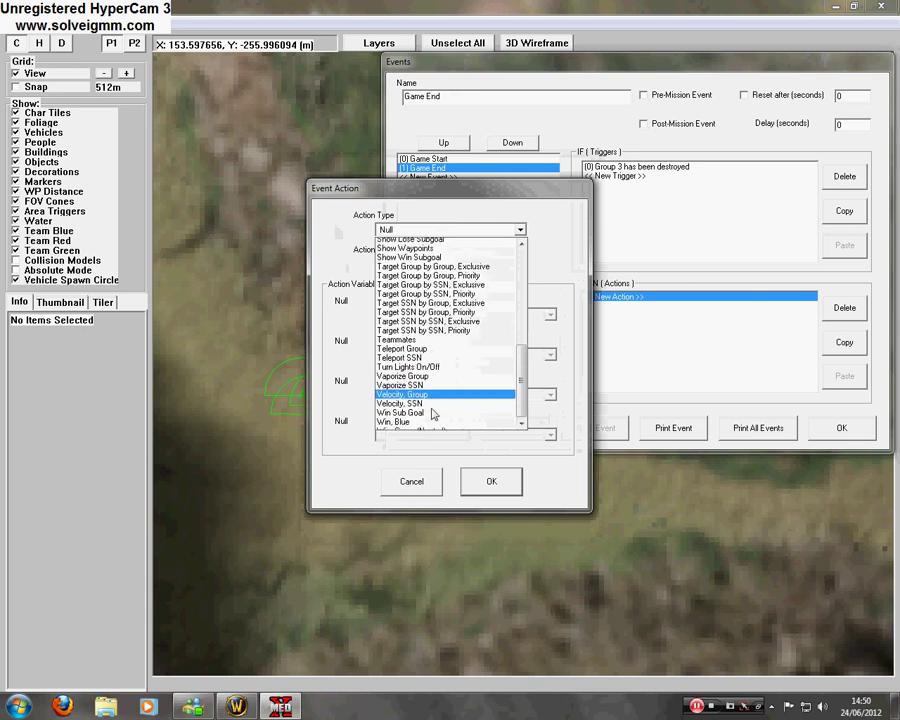
{"action": "left_click", "coordinate": [430, 398]}
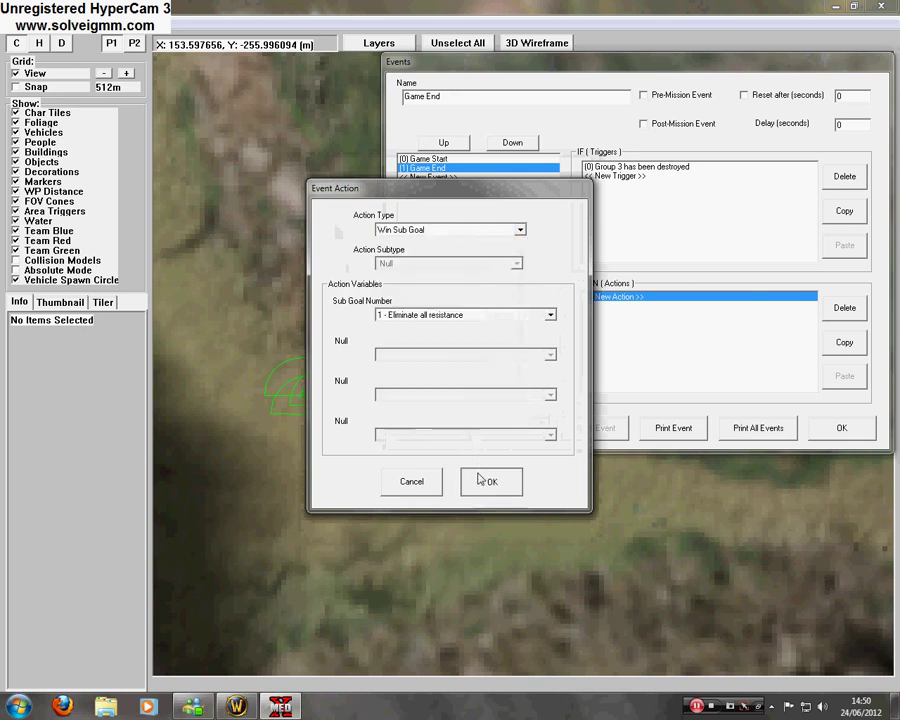
{"action": "left_click", "coordinate": [483, 478]}
Step: Add a second action, 'Win, Blue', and close the Events dialog
{"action": "double_click", "coordinate": [622, 306]}
{"action": "left_click", "coordinate": [452, 230]}
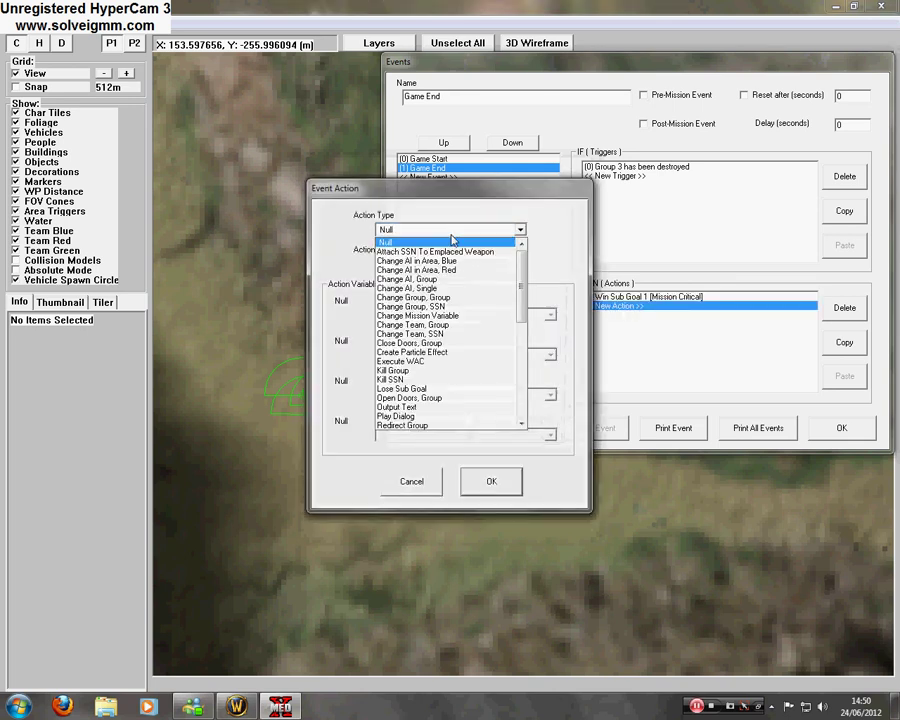
{"action": "scroll", "coordinate": [449, 418], "scroll_direction": "down", "scroll_amount": 4}
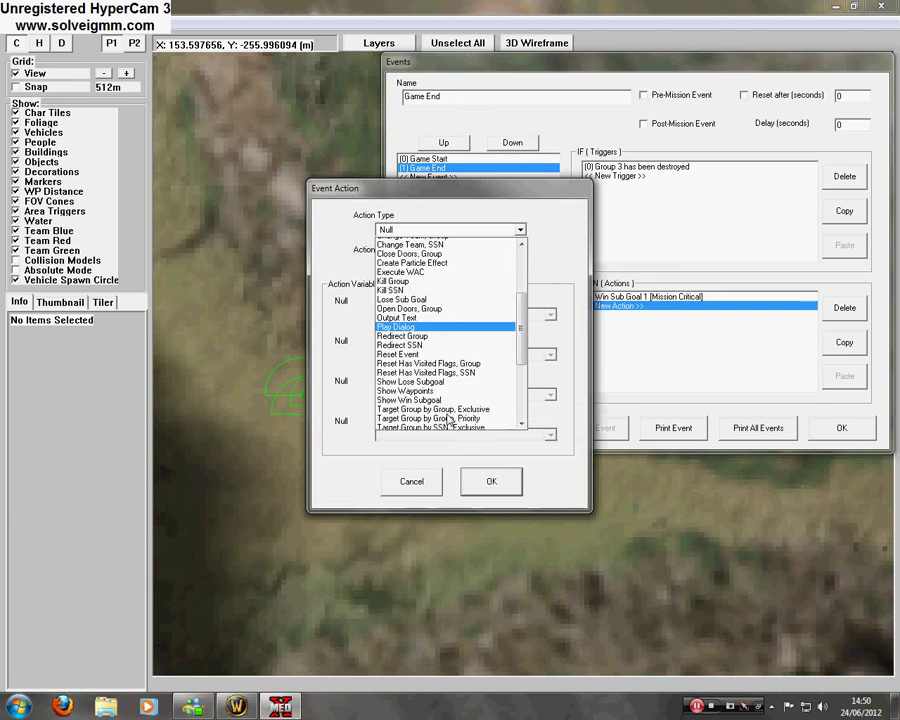
{"action": "scroll", "coordinate": [449, 418], "scroll_direction": "down", "scroll_amount": 5}
{"action": "left_click", "coordinate": [450, 413]}
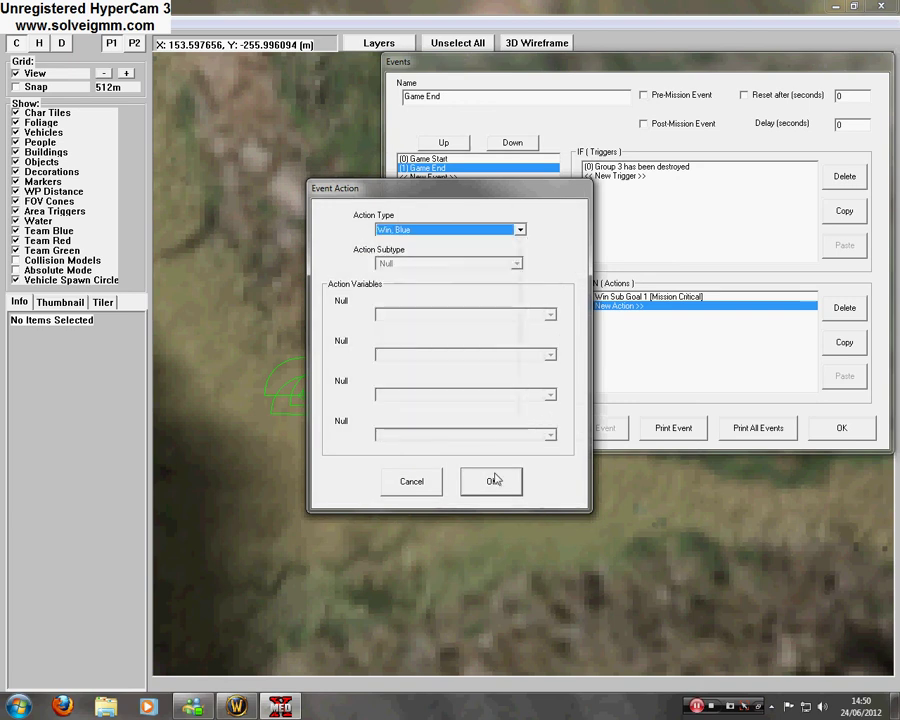
{"action": "left_click", "coordinate": [491, 480]}
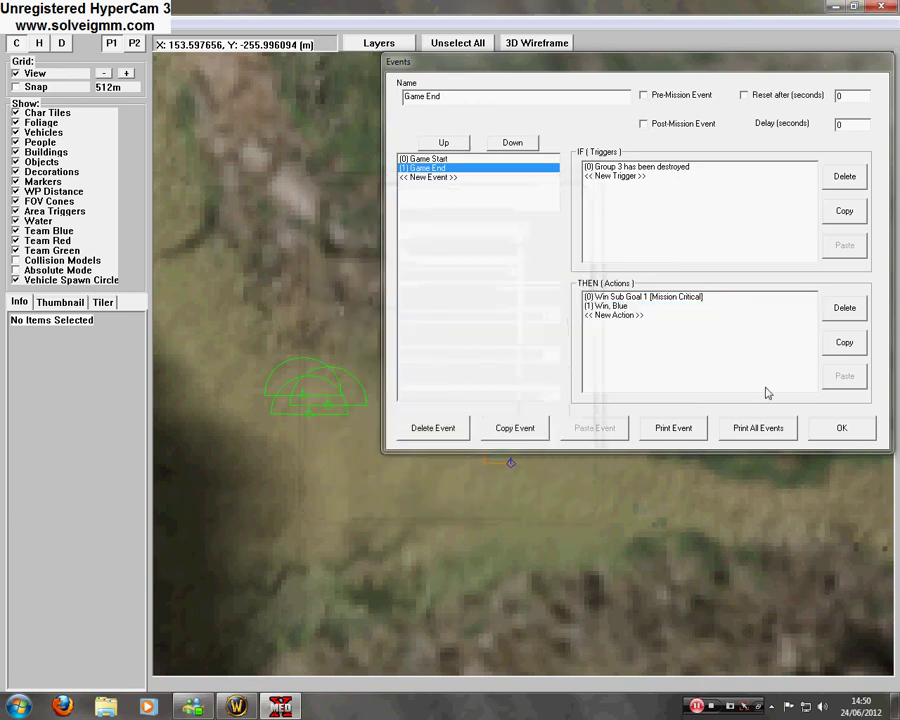
{"action": "left_click", "coordinate": [826, 432]}
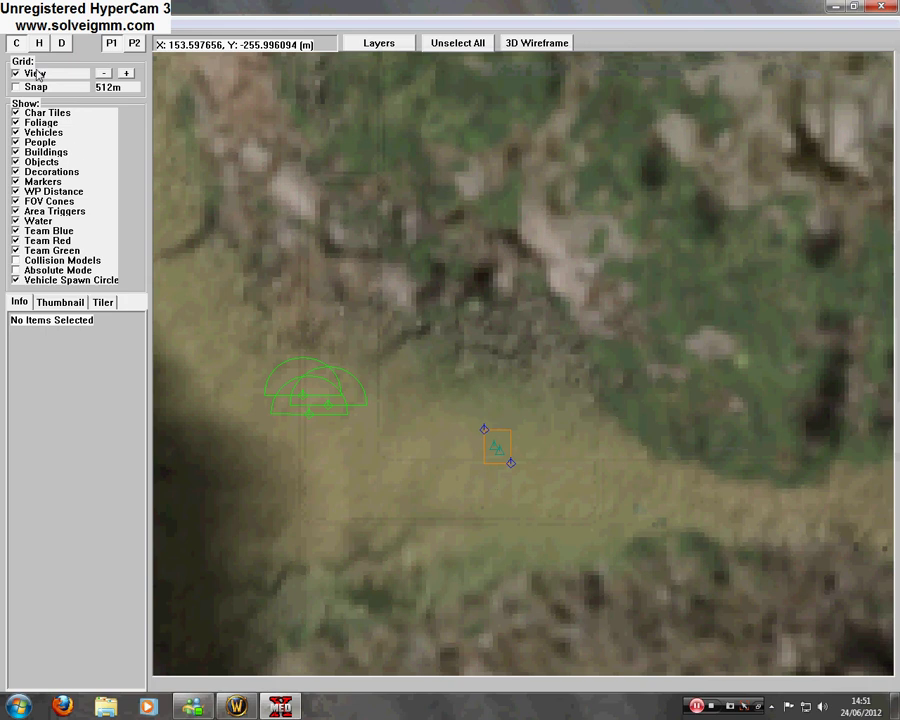
Step: Copy the Mission Name 'Hotel-Essex' from General Information, then close the dialog
{"action": "left_click", "coordinate": [35, 20]}
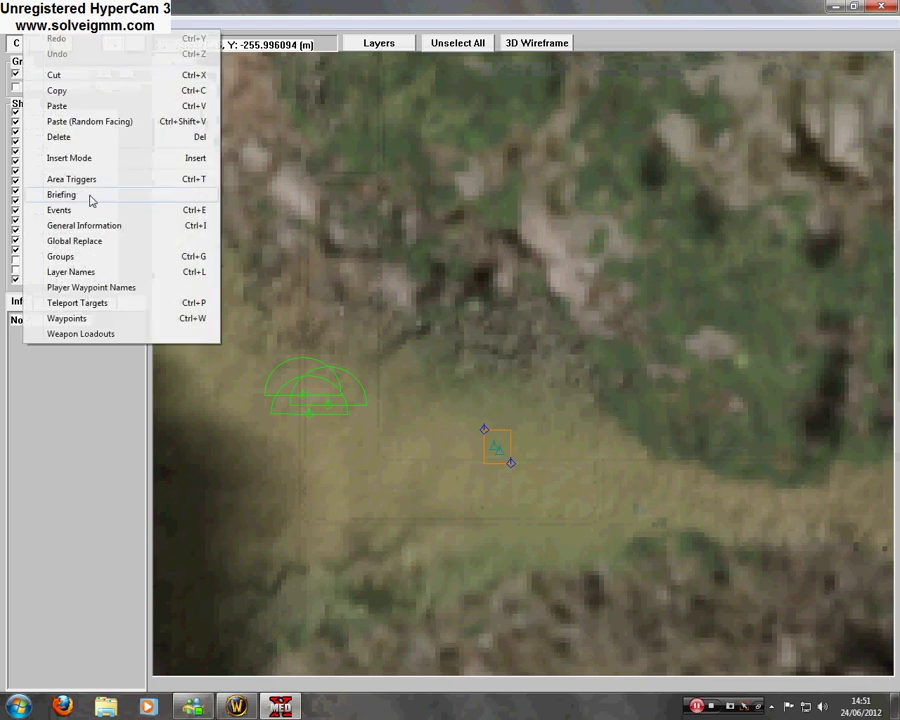
{"action": "left_click", "coordinate": [90, 226]}
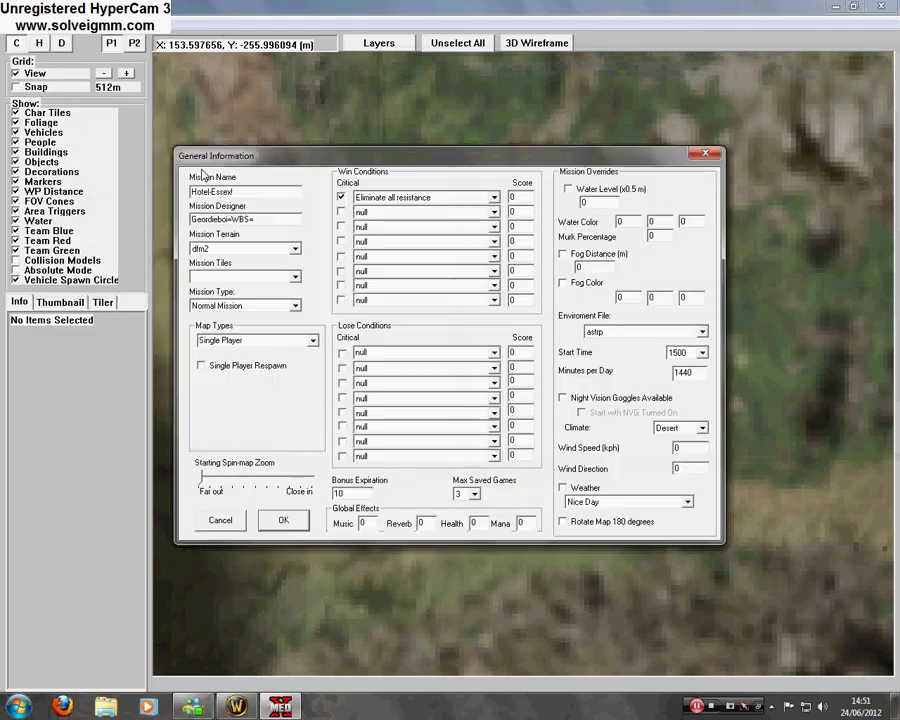
{"action": "double_click", "coordinate": [240, 192]}
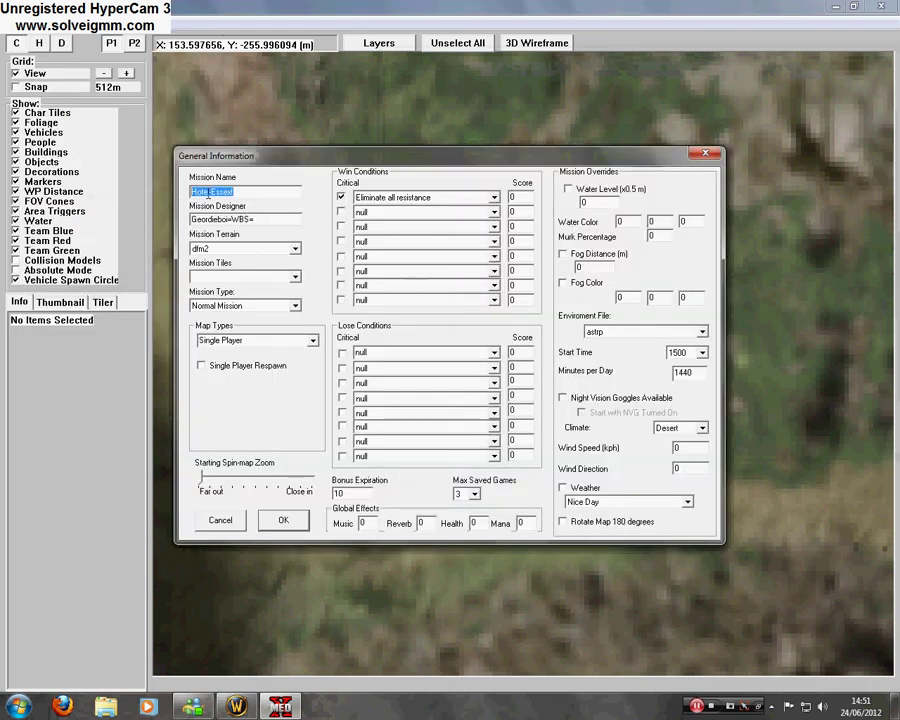
{"action": "right_click", "coordinate": [207, 192]}
{"action": "left_click", "coordinate": [231, 242]}
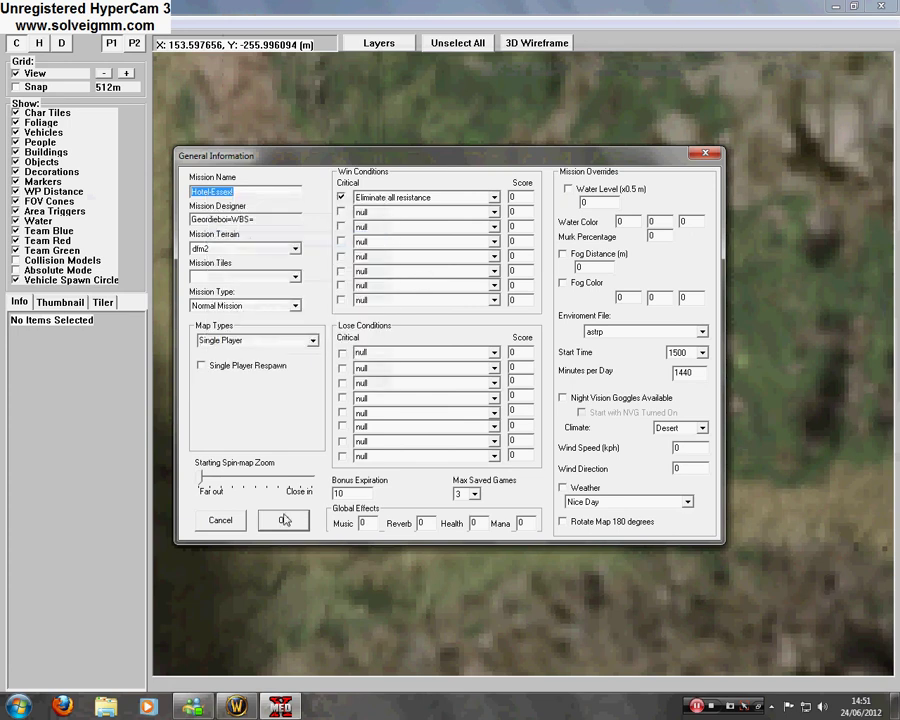
{"action": "left_click", "coordinate": [283, 520]}
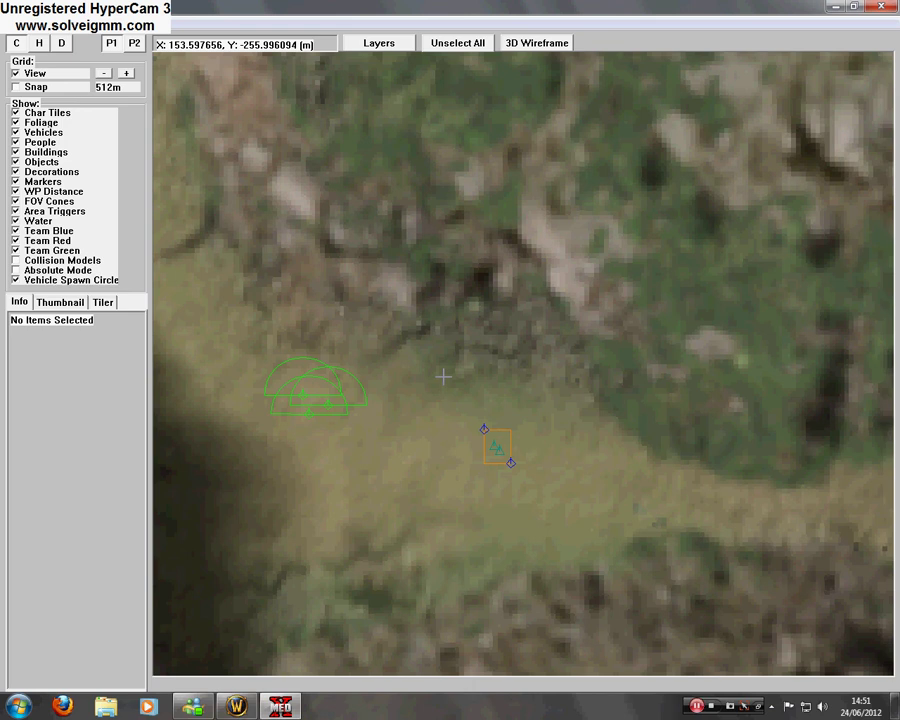
{"action": "scroll", "coordinate": [443, 376], "scroll_direction": "up", "scroll_amount": 5}
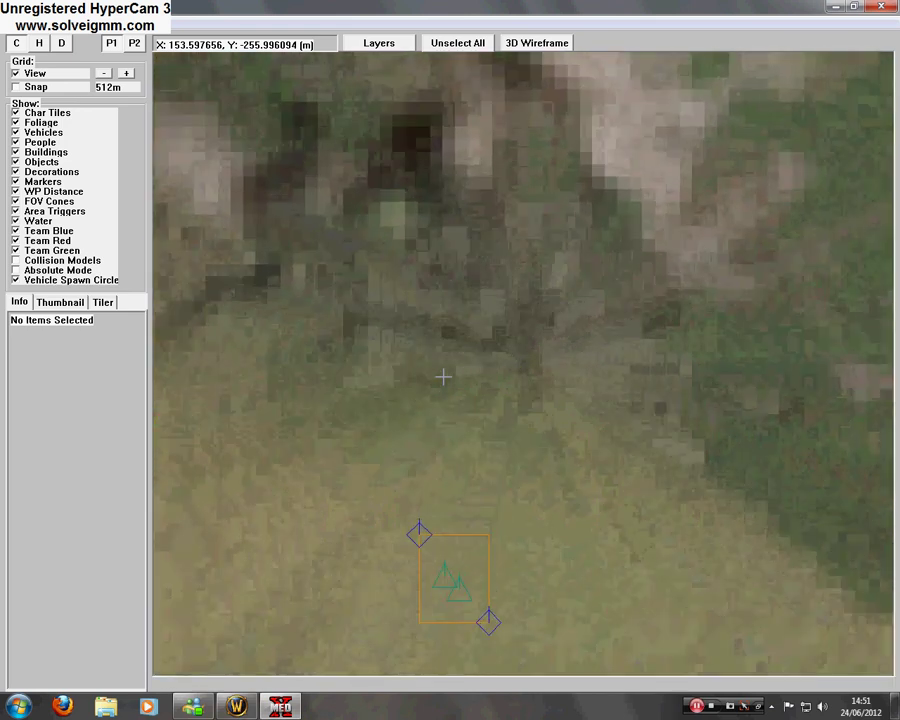
{"action": "left_click", "coordinate": [419, 535]}
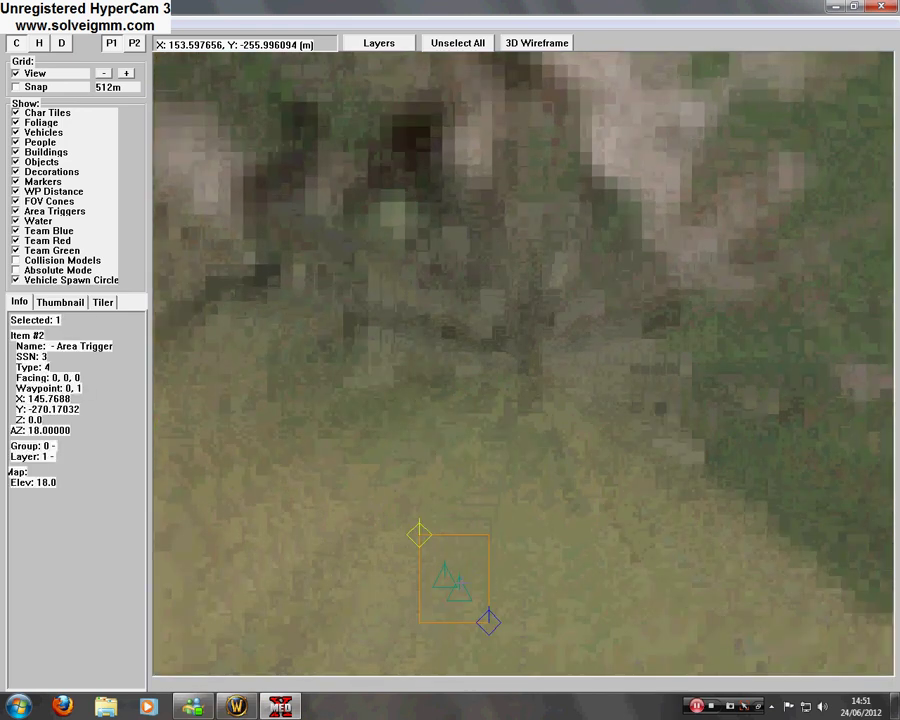
{"action": "left_click", "coordinate": [445, 570], "text": "shift"}
{"action": "left_click", "coordinate": [488, 622], "text": "shift"}
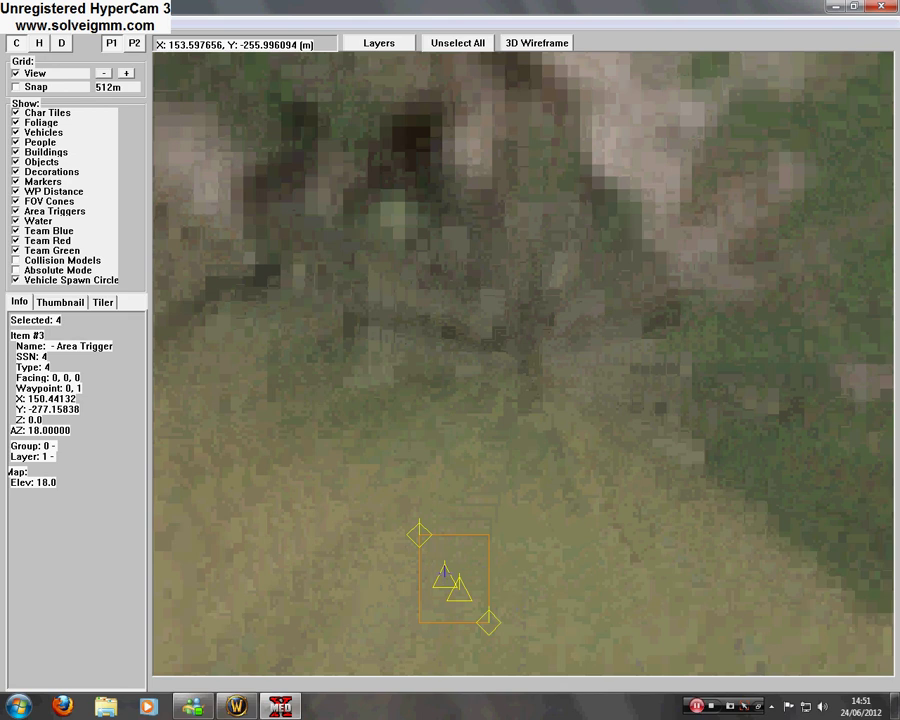
{"action": "left_click", "coordinate": [419, 535], "text": "shift"}
{"action": "left_click", "coordinate": [445, 575], "text": "shift"}
{"action": "left_click", "coordinate": [488, 622], "text": "shift"}
{"action": "left_click", "coordinate": [445, 575], "text": "shift"}
{"action": "left_click", "coordinate": [419, 535], "text": "shift"}
{"action": "left_click", "coordinate": [488, 622], "text": "shift"}
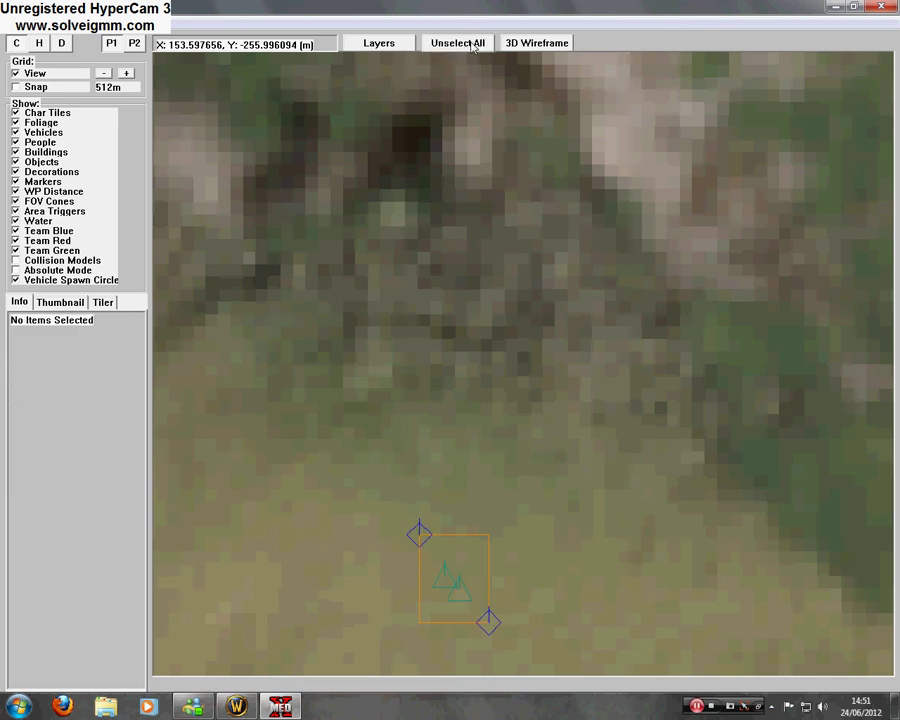
{"action": "scroll", "coordinate": [484, 395], "scroll_direction": "down", "scroll_amount": 5}
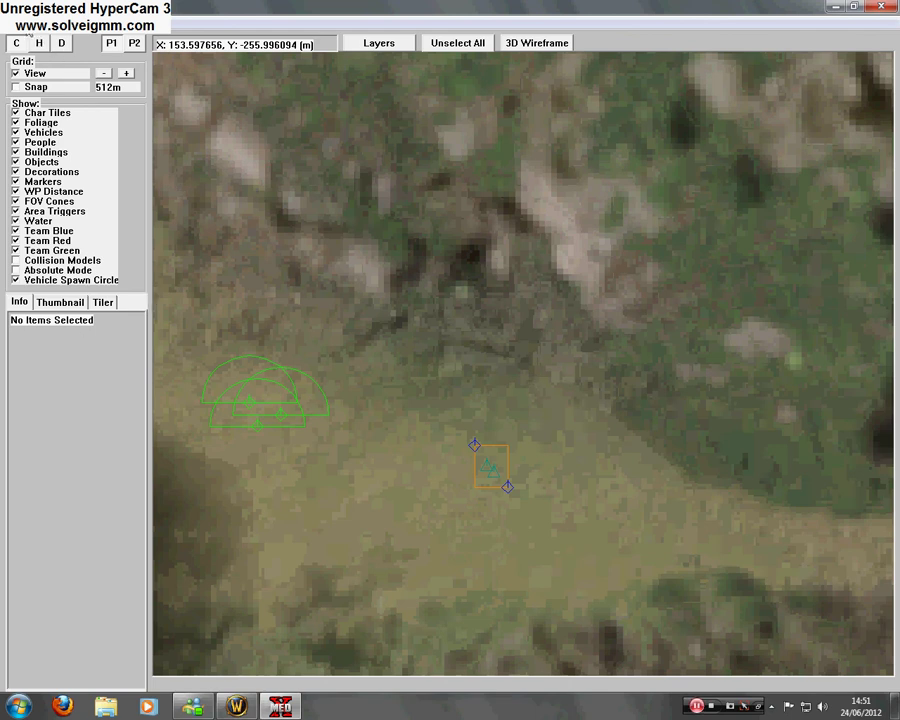
Step: Dismiss the File menu without choosing anything and open the Edit menu instead
{"action": "left_click", "coordinate": [14, 24]}
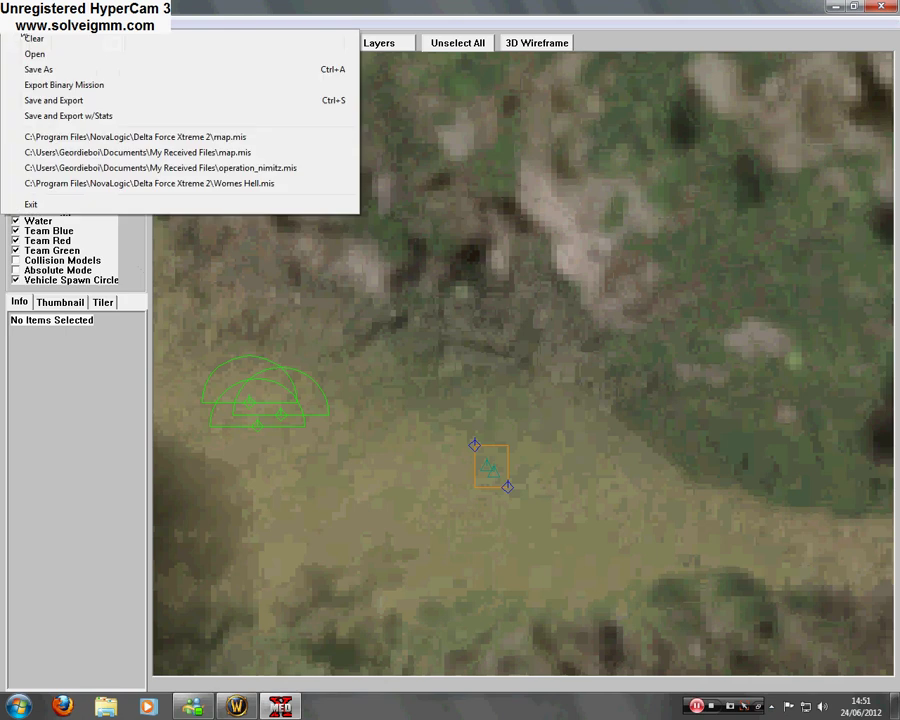
{"action": "mouse_move", "coordinate": [40, 22]}
{"action": "left_click", "coordinate": [442, 400]}
{"action": "left_click", "coordinate": [448, 405]}
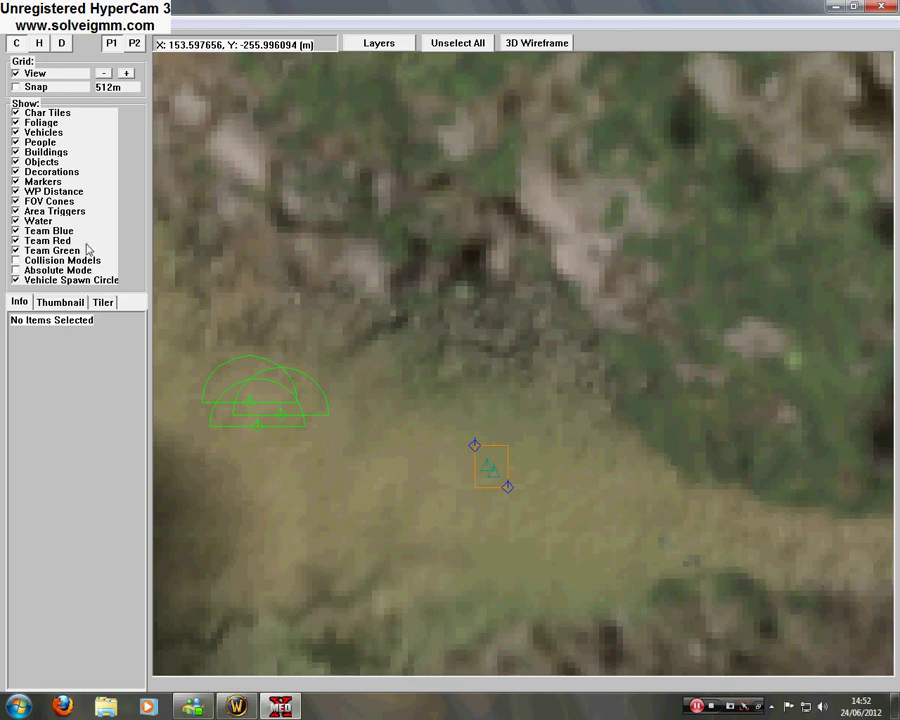
{"action": "left_click", "coordinate": [40, 40]}
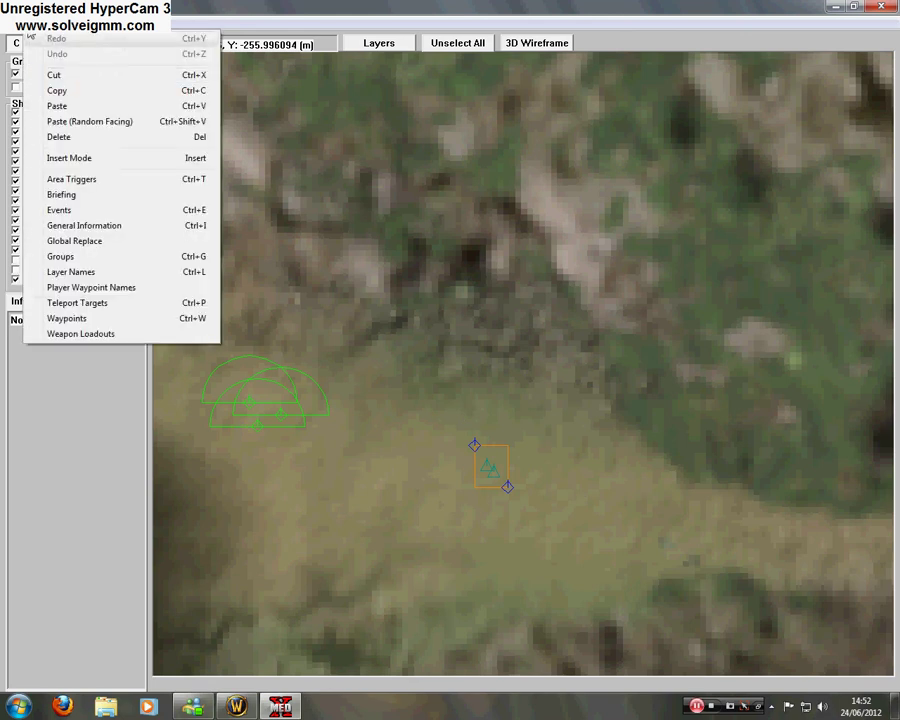
Step: Change Hotel-Essex's map type from Single Player to Cooperative in General Information
{"action": "left_click", "coordinate": [17, 43]}
{"action": "left_click", "coordinate": [40, 43]}
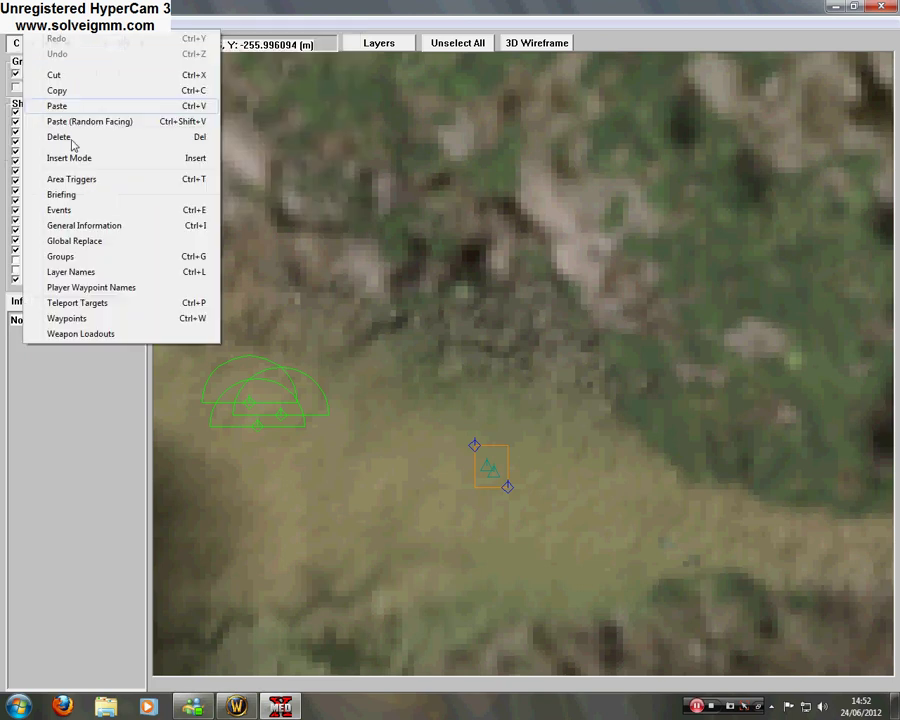
{"action": "left_click", "coordinate": [88, 225]}
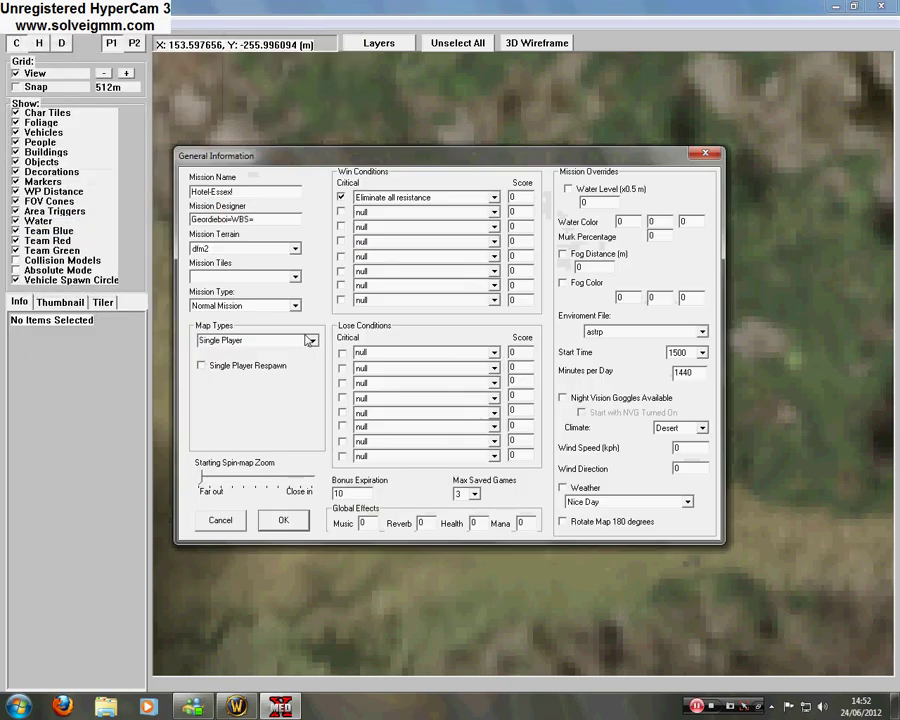
{"action": "left_click", "coordinate": [274, 363]}
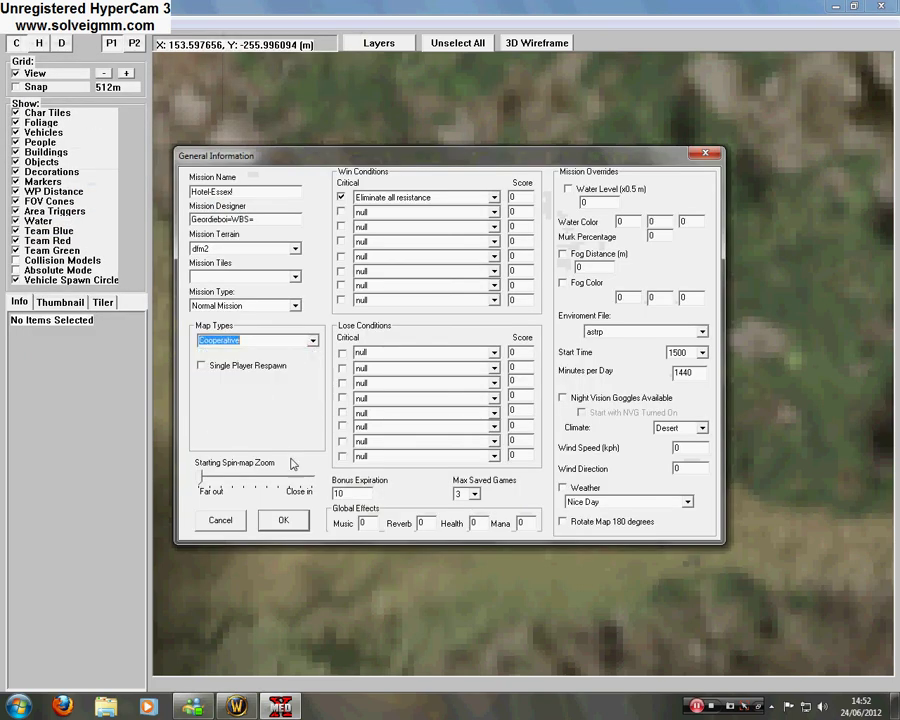
{"action": "left_click", "coordinate": [283, 522]}
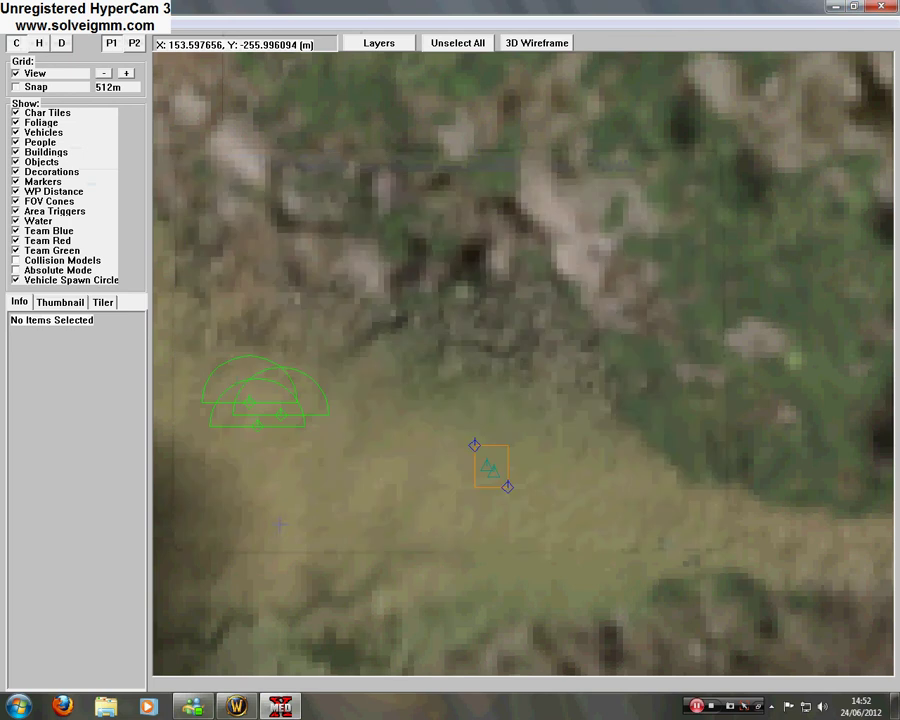
Step: Save the mission as Hotel-Essex!.mis in the Delta Force Xtreme 2 folder, pasting the copied name
{"action": "left_click", "coordinate": [18, 12]}
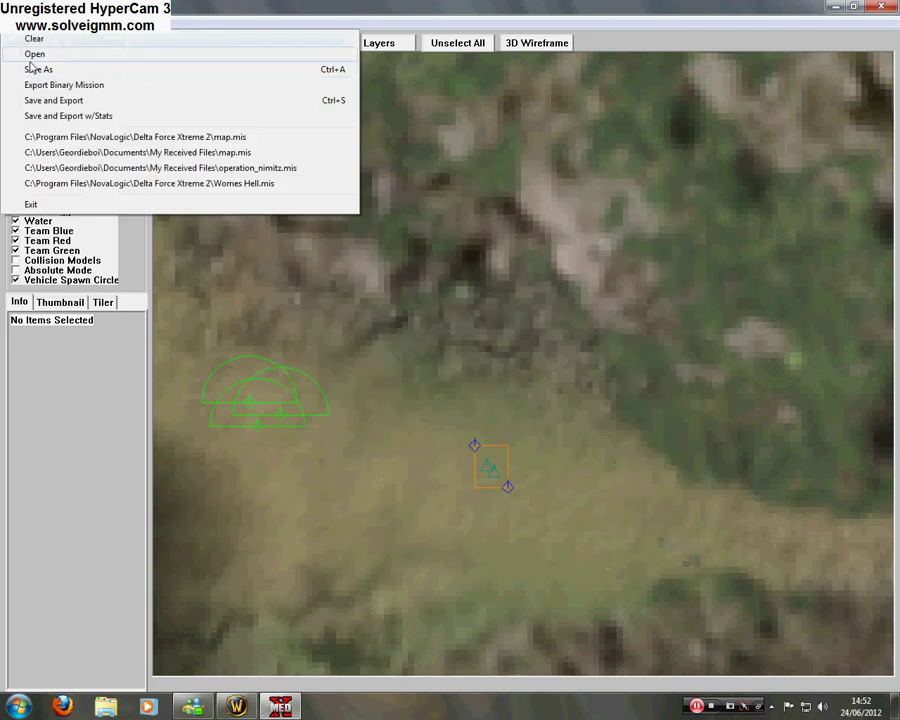
{"action": "left_click", "coordinate": [32, 82]}
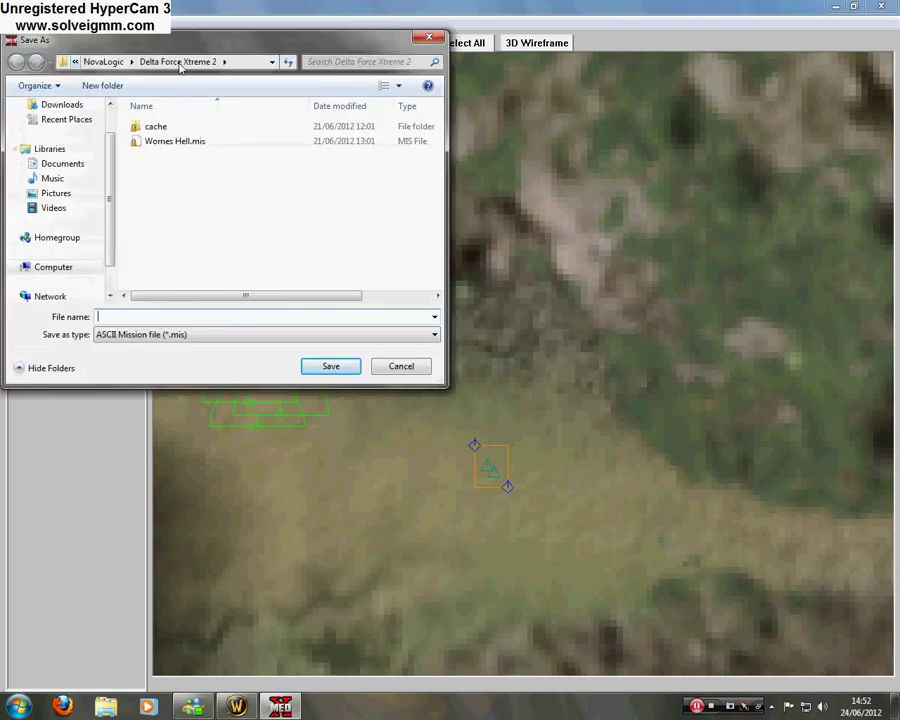
{"action": "right_click", "coordinate": [160, 318]}
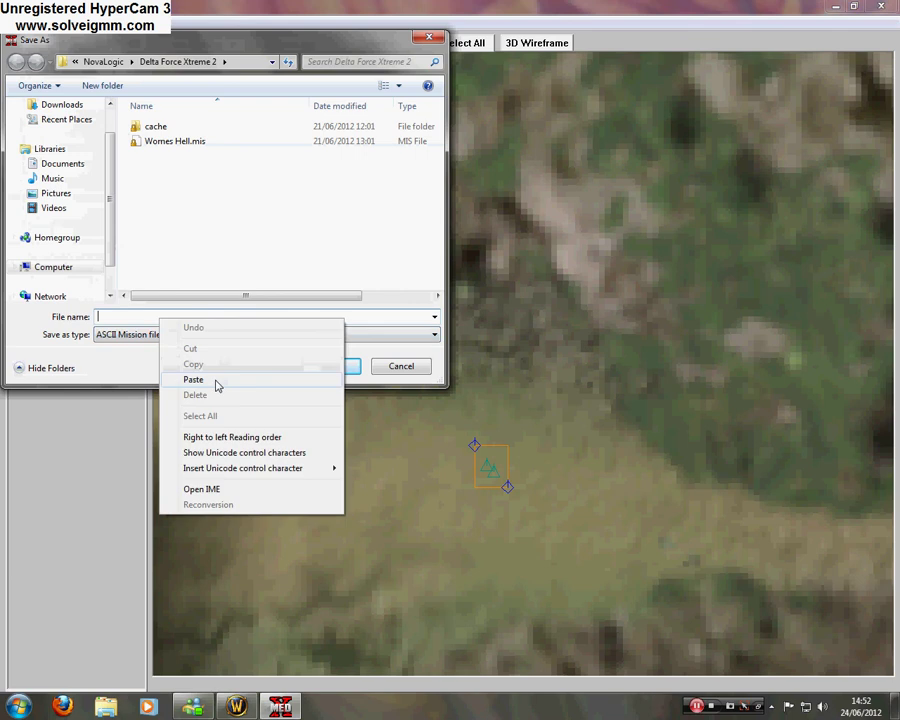
{"action": "left_click", "coordinate": [216, 378]}
{"action": "left_click", "coordinate": [330, 367]}
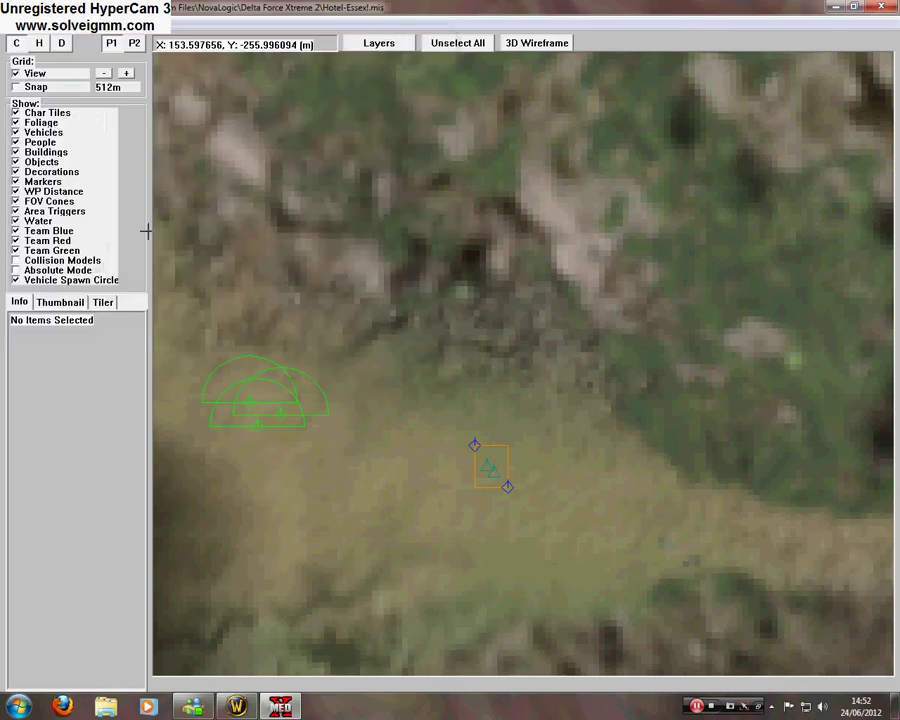
Step: Export Hotel-Essex! as a binary .bms mission and dismiss the export summary
{"action": "left_click", "coordinate": [17, 36]}
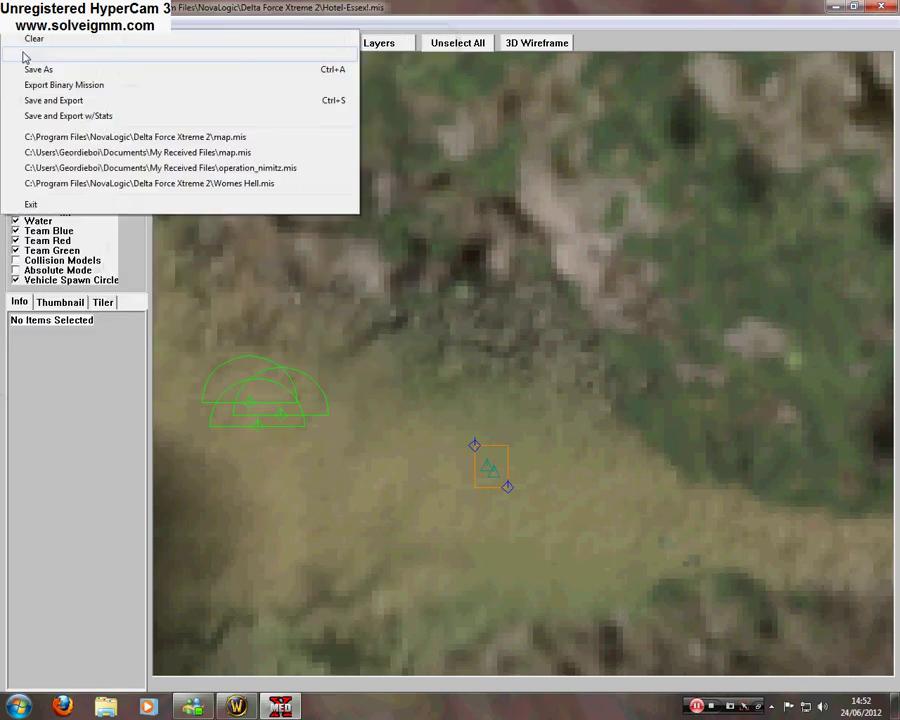
{"action": "left_click", "coordinate": [176, 88]}
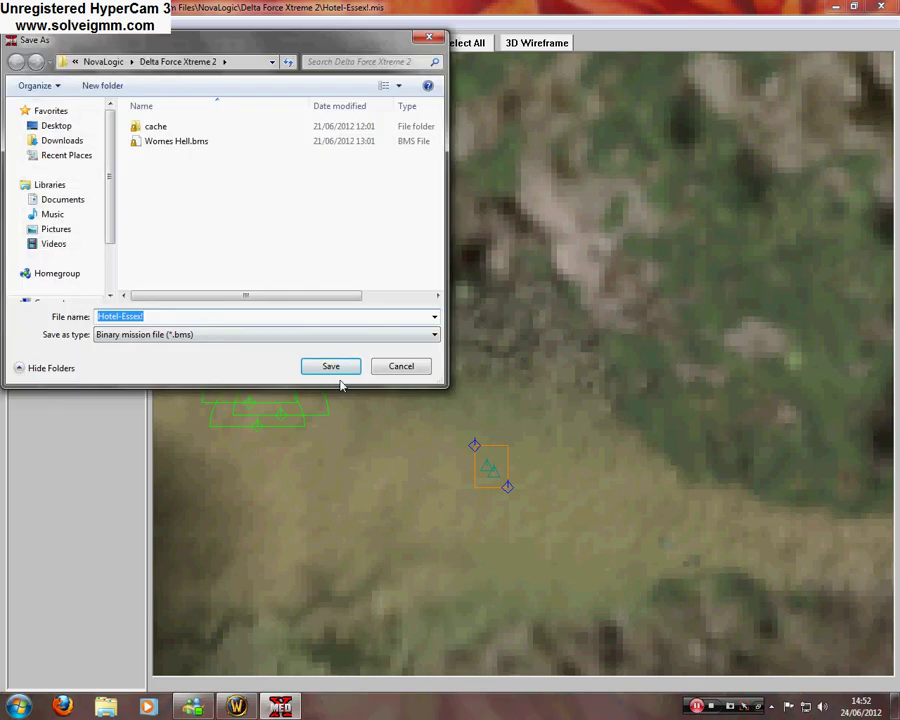
{"action": "left_click", "coordinate": [331, 366]}
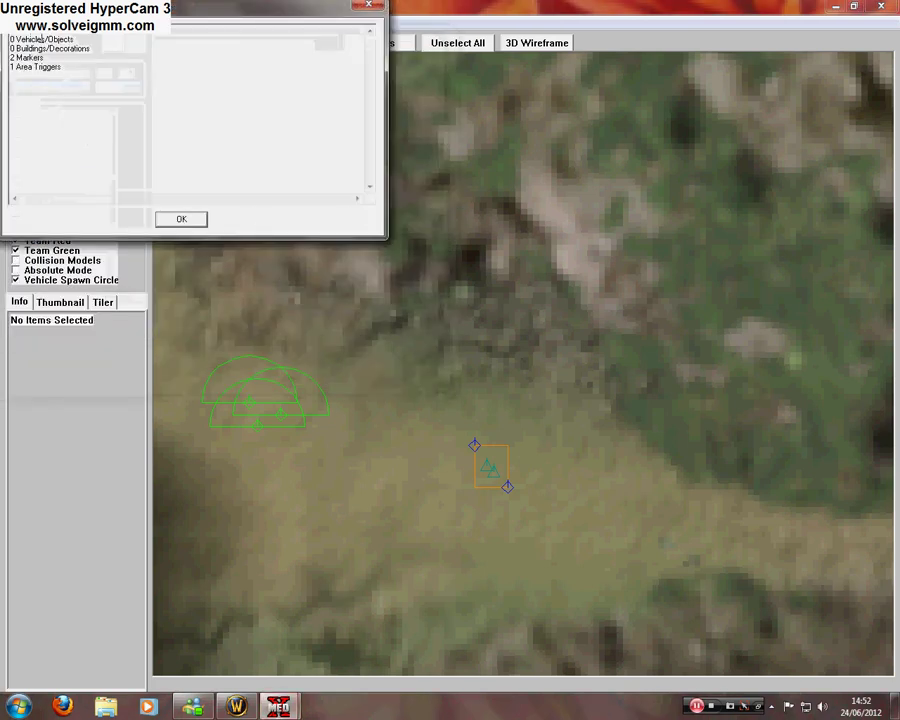
{"action": "left_click", "coordinate": [182, 220]}
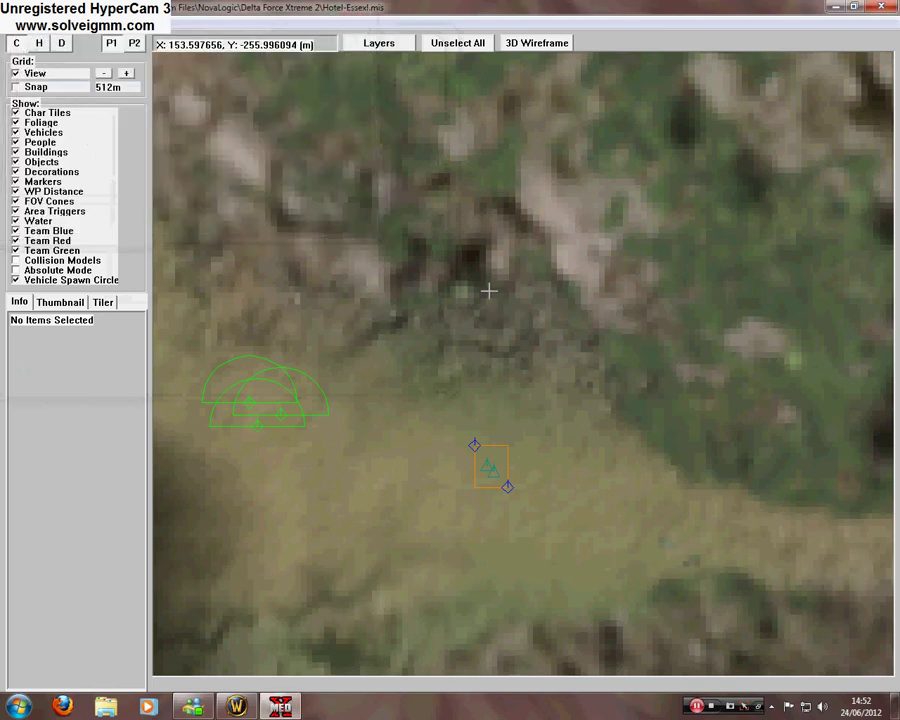